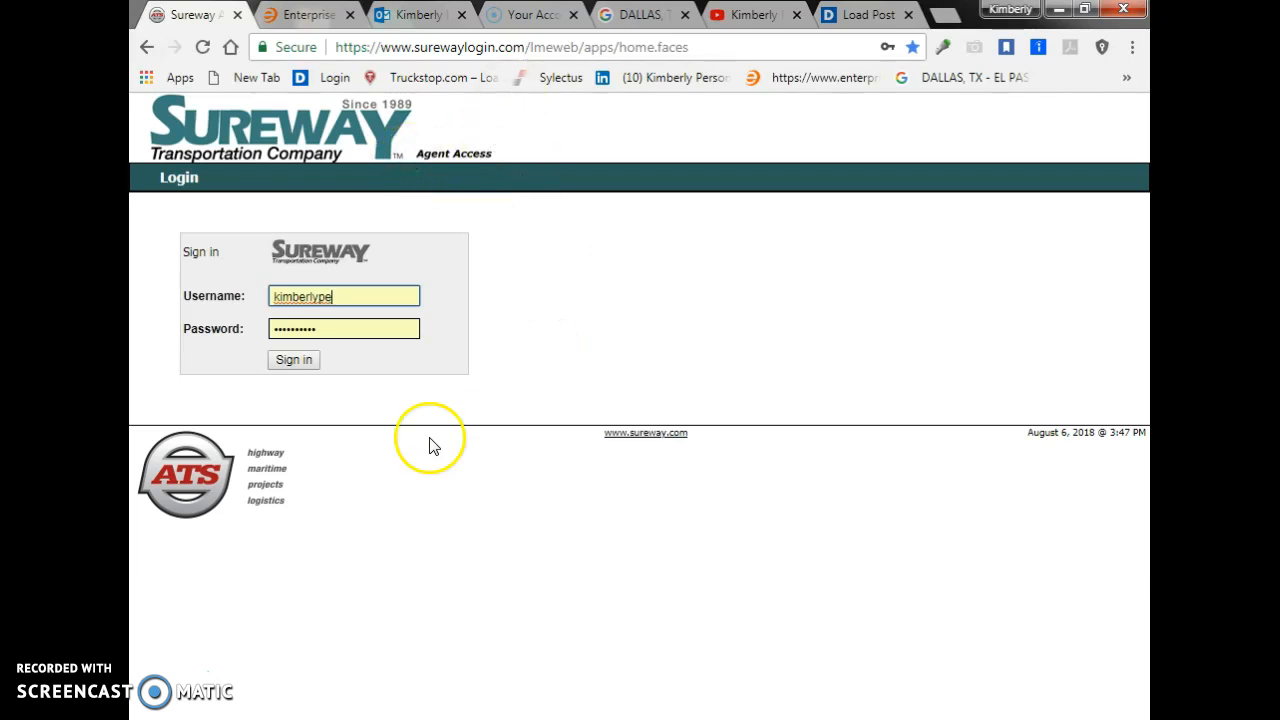
Step: Sign in to the Sureway agent site with the saved credentials and start a new order
{"action": "left_click", "coordinate": [350, 298]}
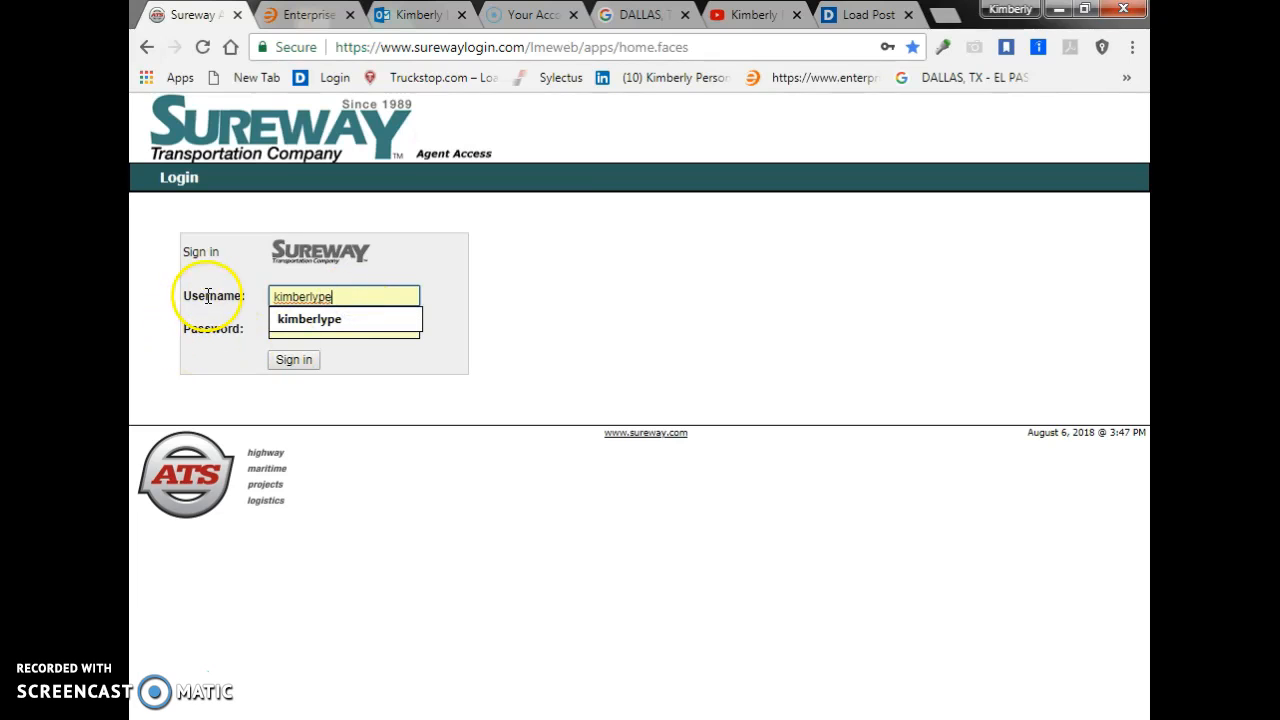
{"action": "left_click", "coordinate": [217, 363]}
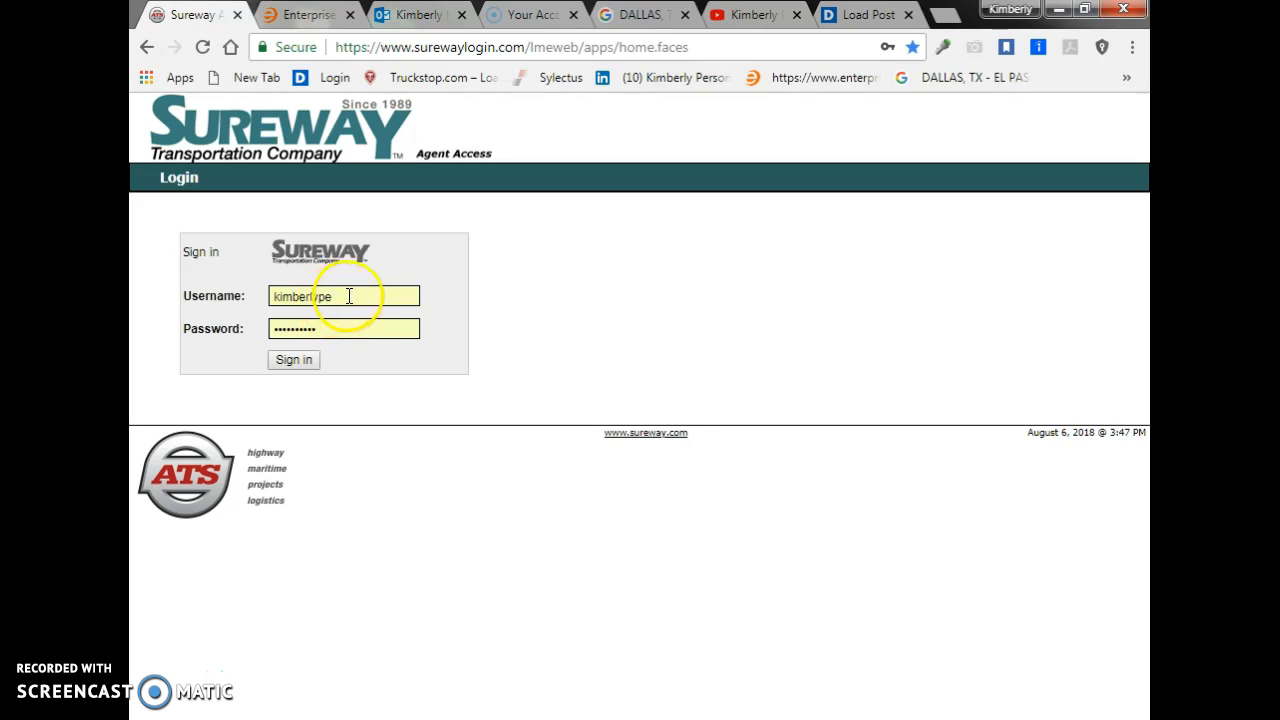
{"action": "left_click", "coordinate": [329, 329]}
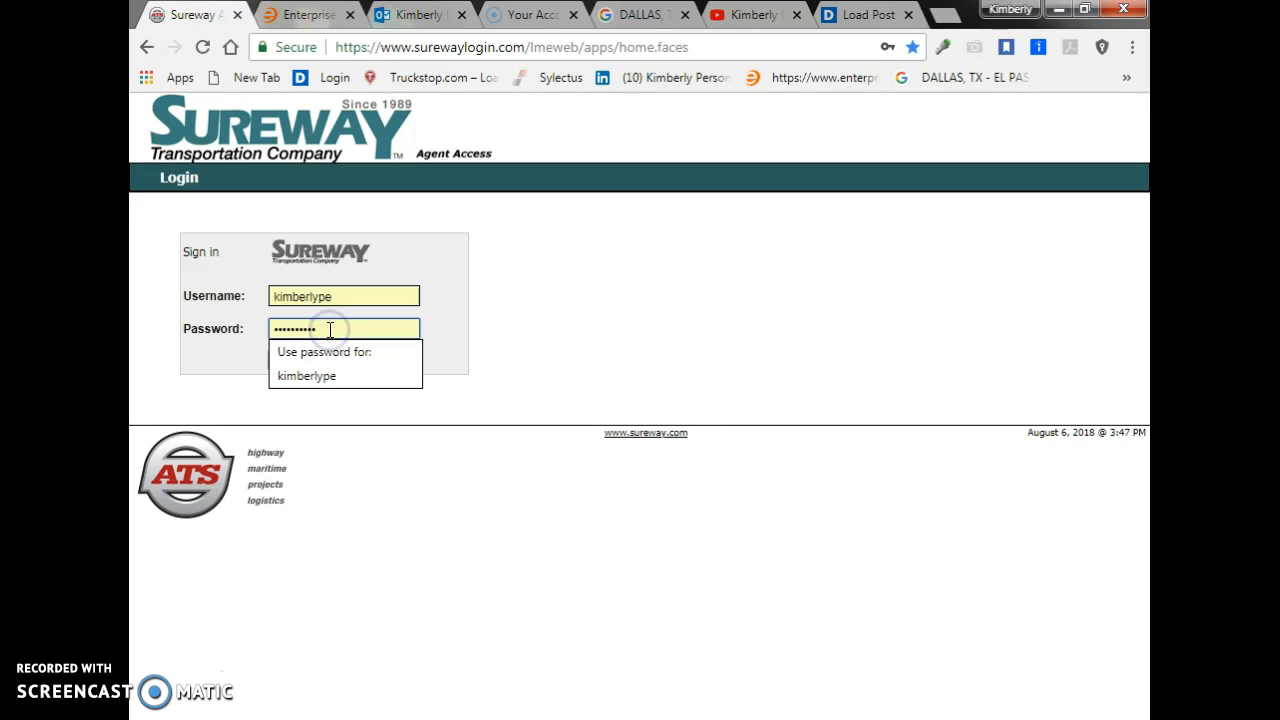
{"action": "left_click", "coordinate": [449, 309]}
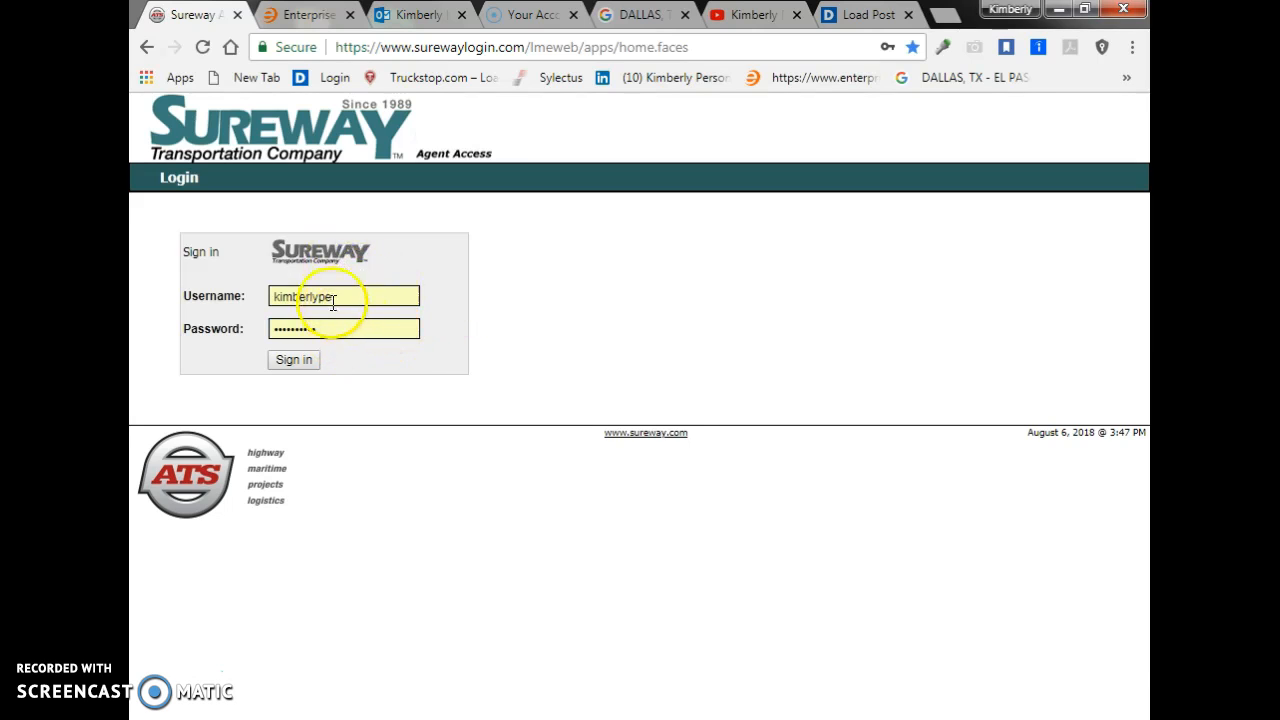
{"action": "left_click", "coordinate": [306, 362]}
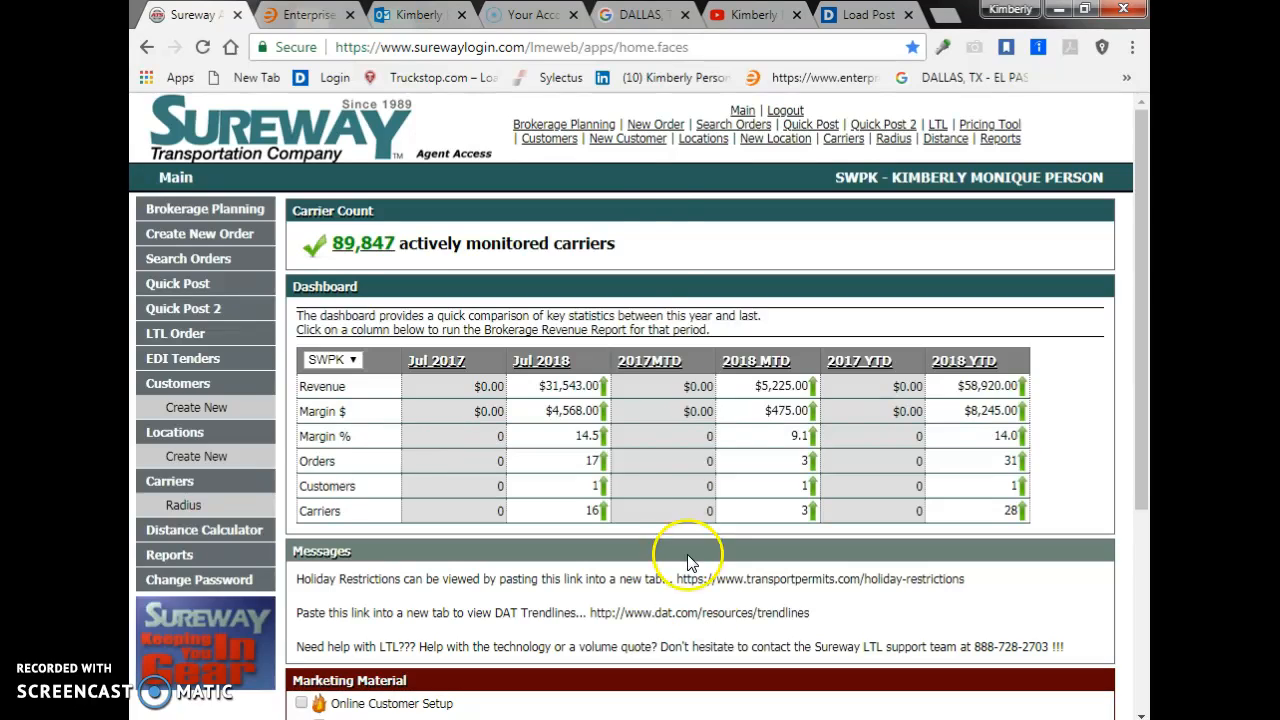
{"action": "left_click", "coordinate": [665, 130]}
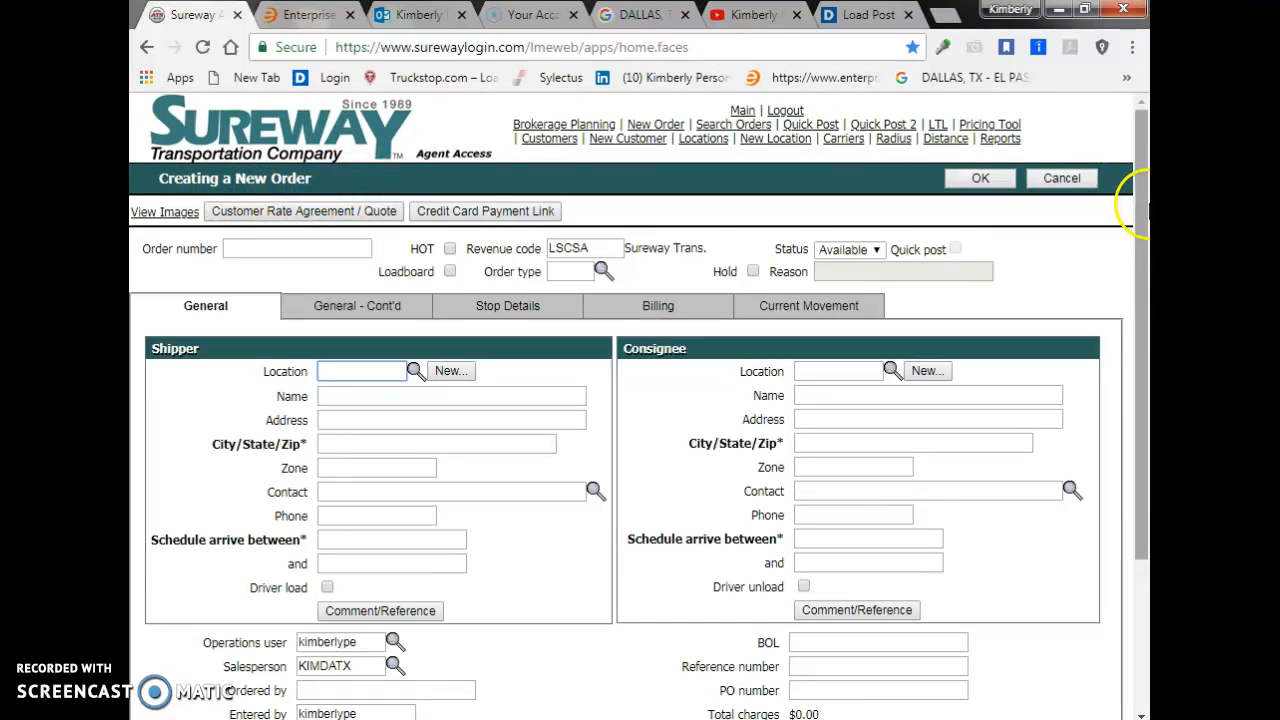
Step: Review the new order's General, General - Cont'd, Stop Details, Billing and Current Movement sections, ending back at General
{"action": "left_click_drag", "start_coordinate": [1145, 205], "coordinate": [1145, 257]}
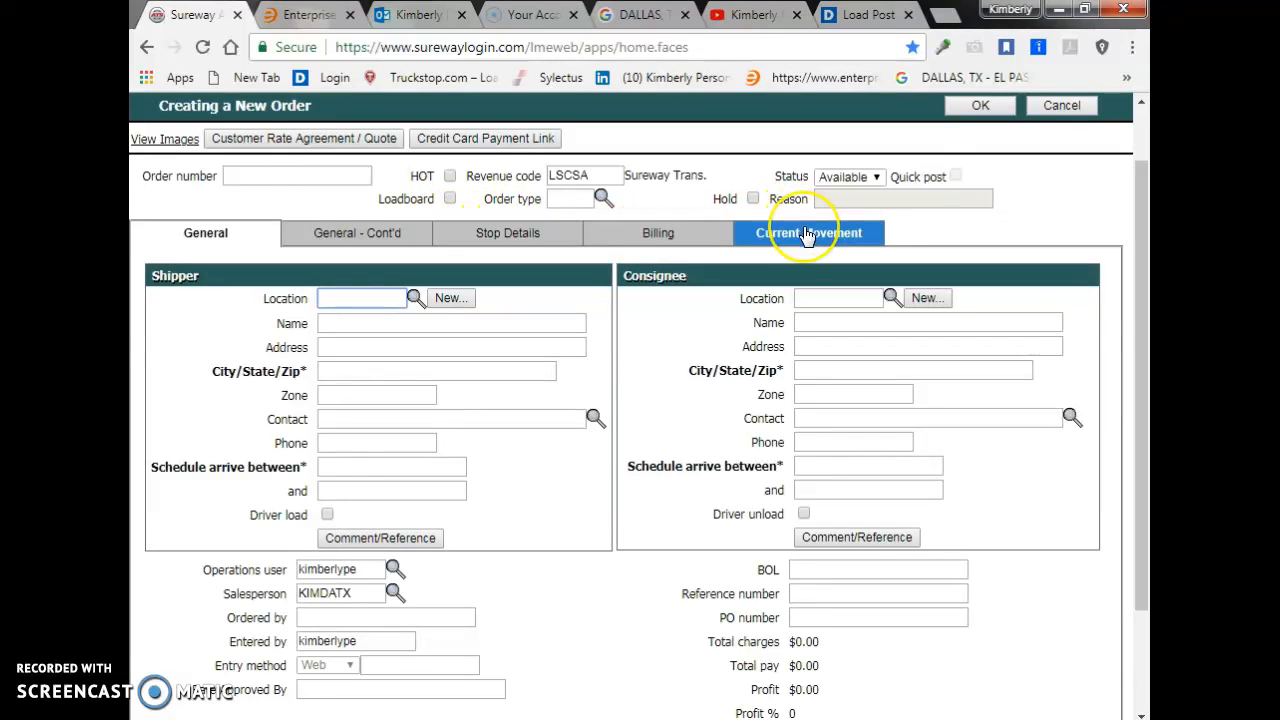
{"action": "left_click", "coordinate": [207, 244]}
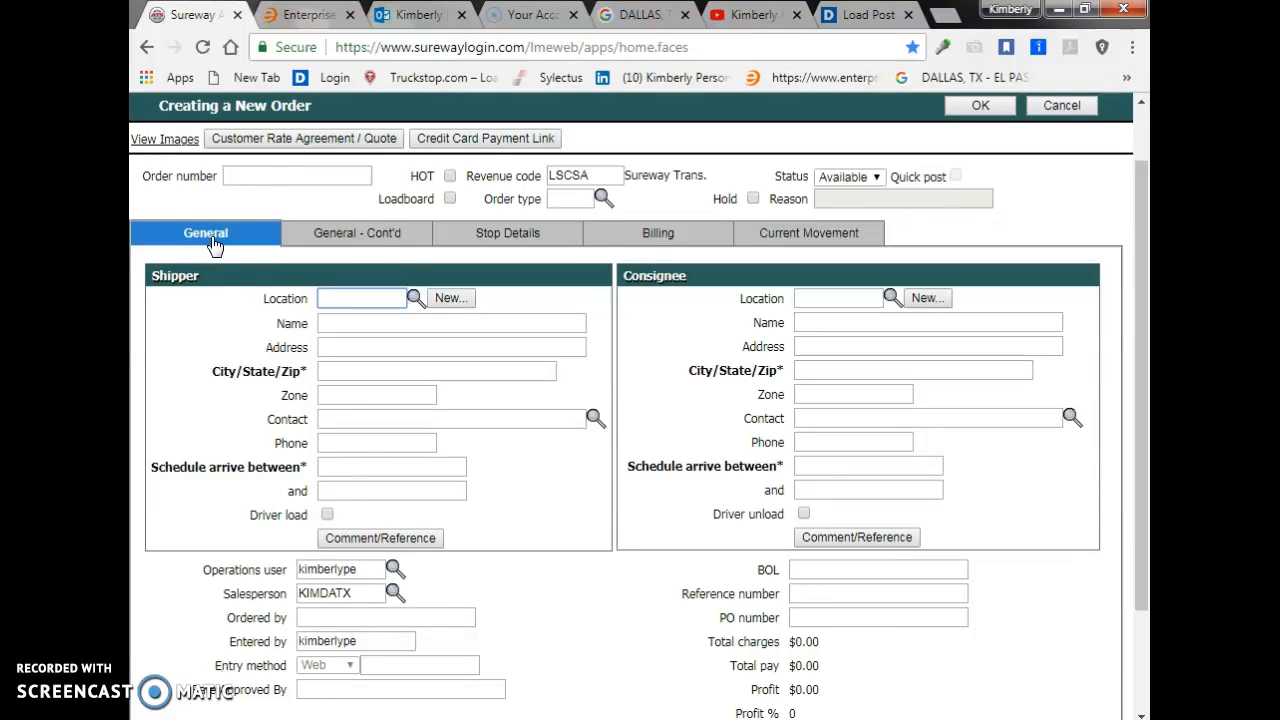
{"action": "left_click", "coordinate": [357, 232]}
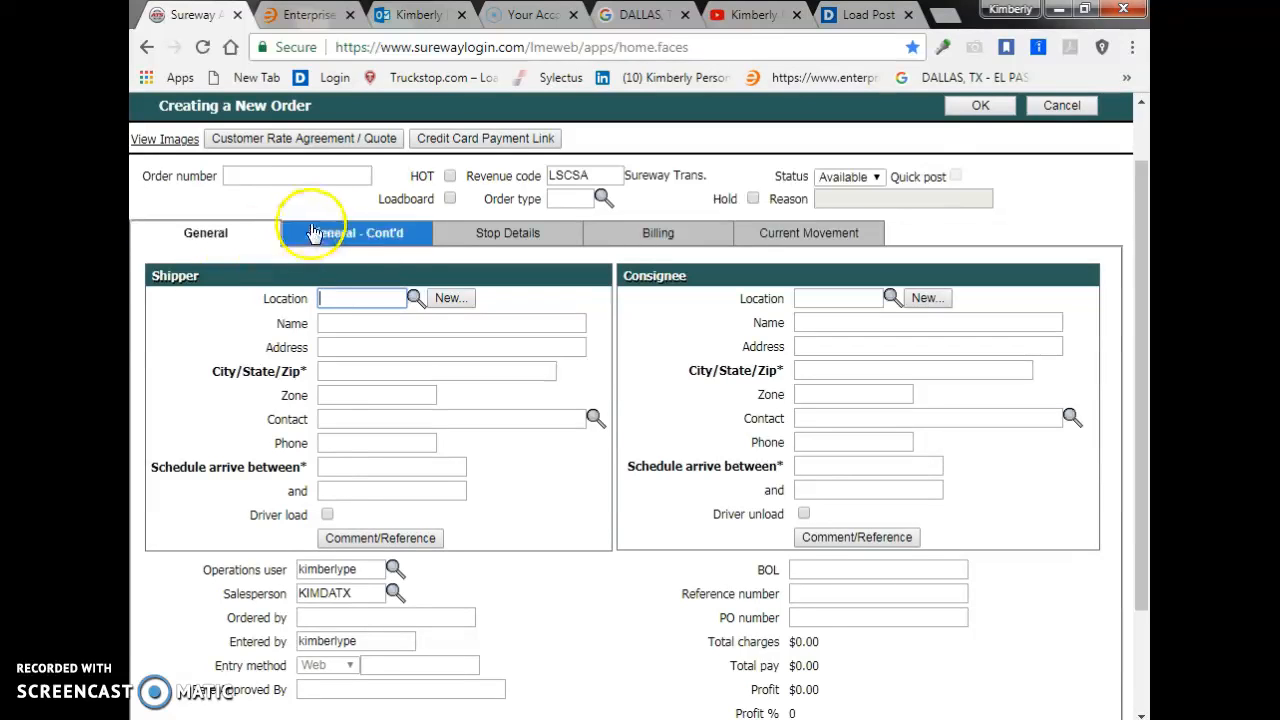
{"action": "left_click", "coordinate": [366, 250]}
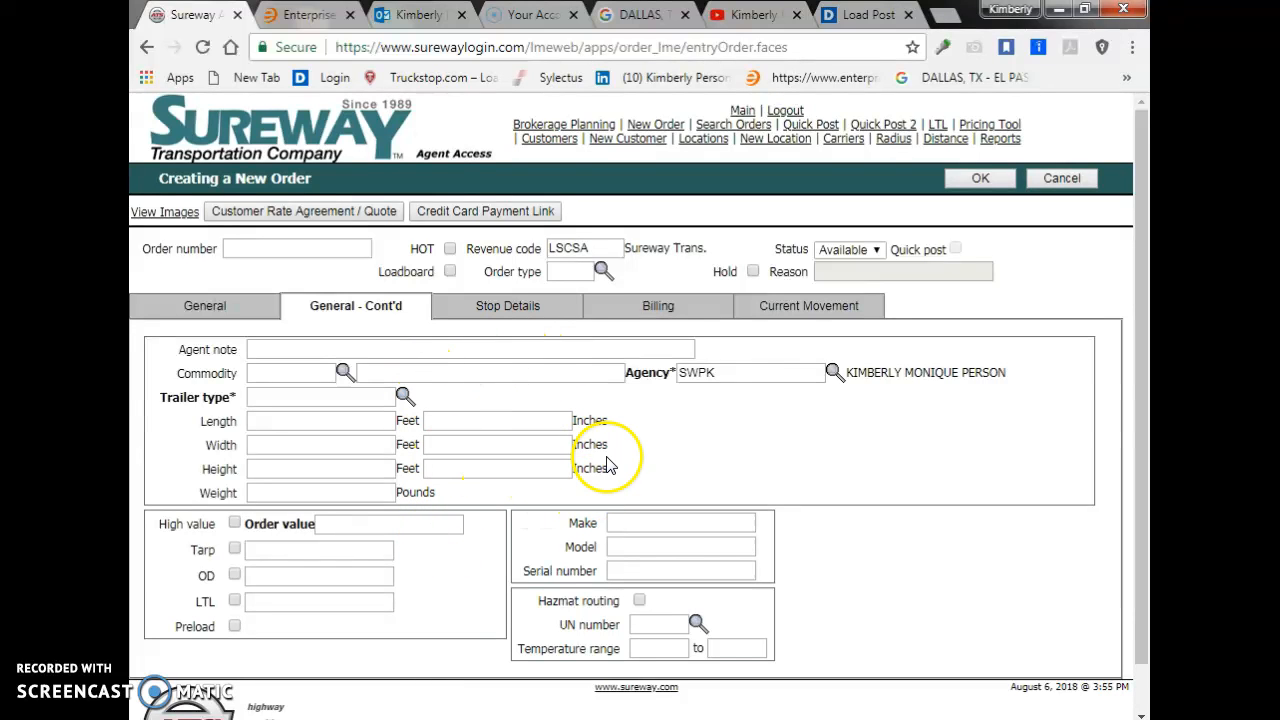
{"action": "scroll", "coordinate": [618, 462], "scroll_direction": "down", "scroll_amount": 1}
{"action": "left_click", "coordinate": [493, 262]}
{"action": "left_click", "coordinate": [510, 257]}
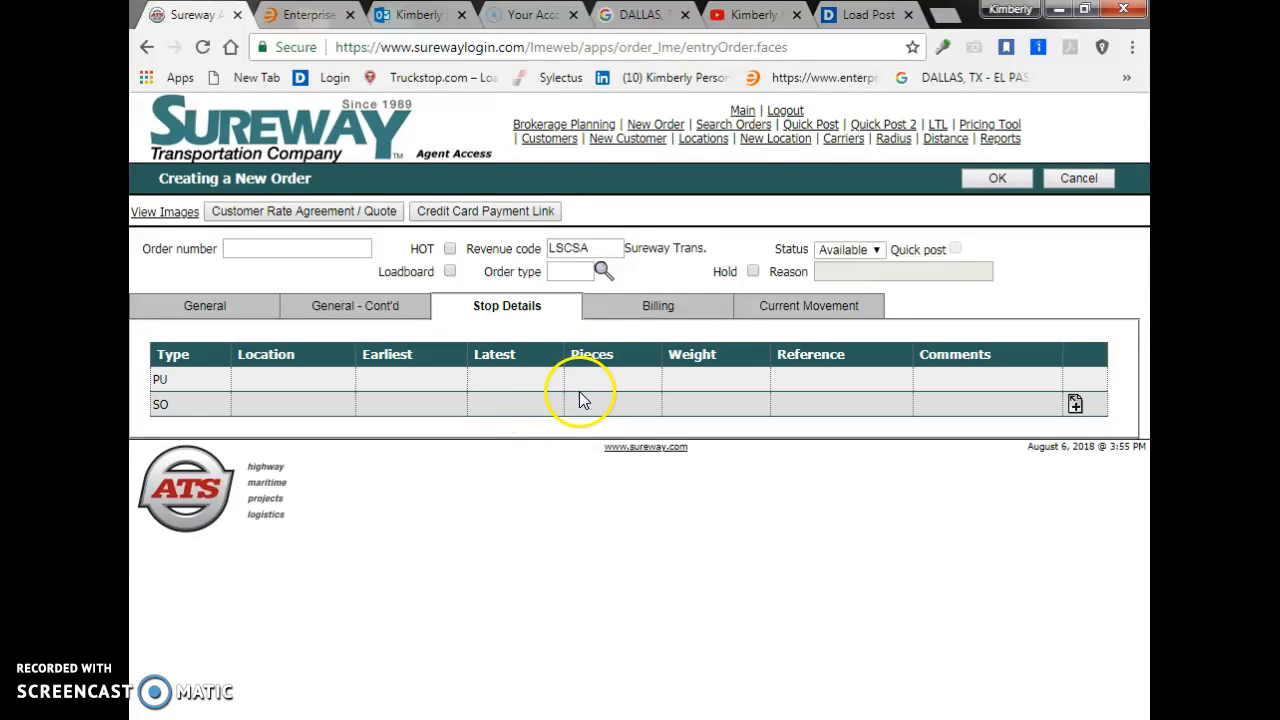
{"action": "left_click", "coordinate": [642, 310]}
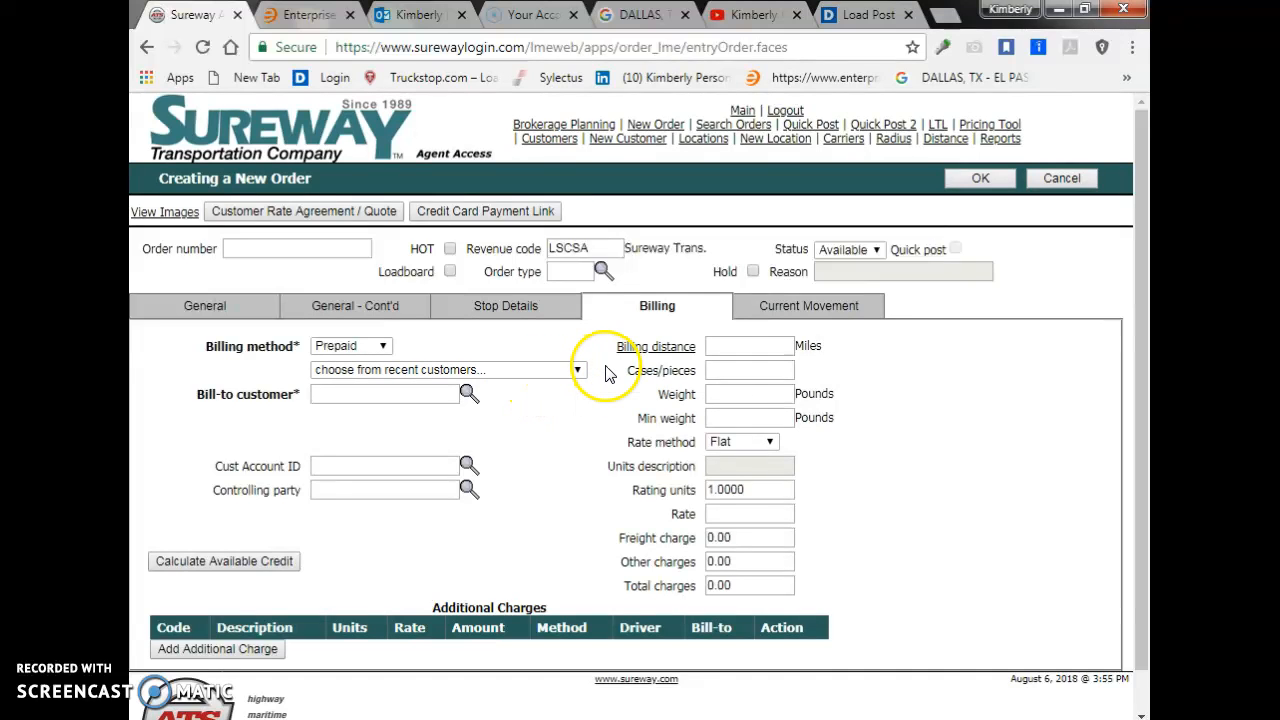
{"action": "left_click", "coordinate": [787, 310]}
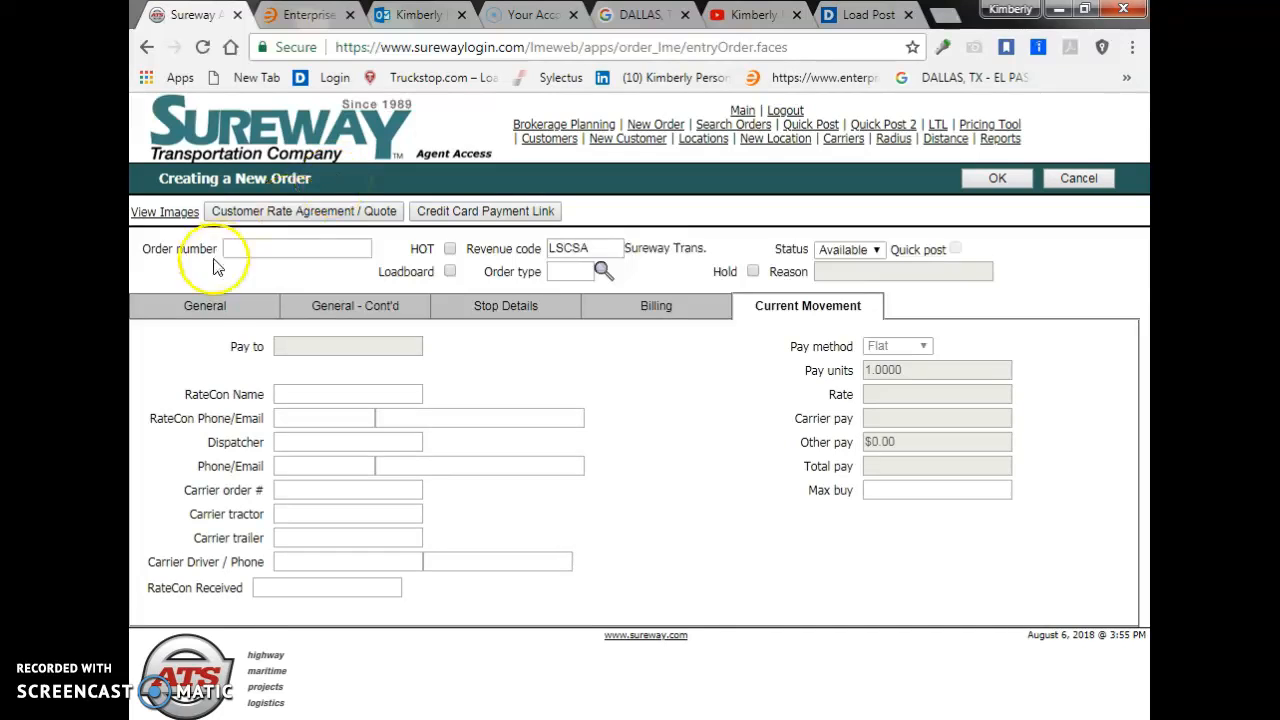
{"action": "left_click", "coordinate": [205, 312]}
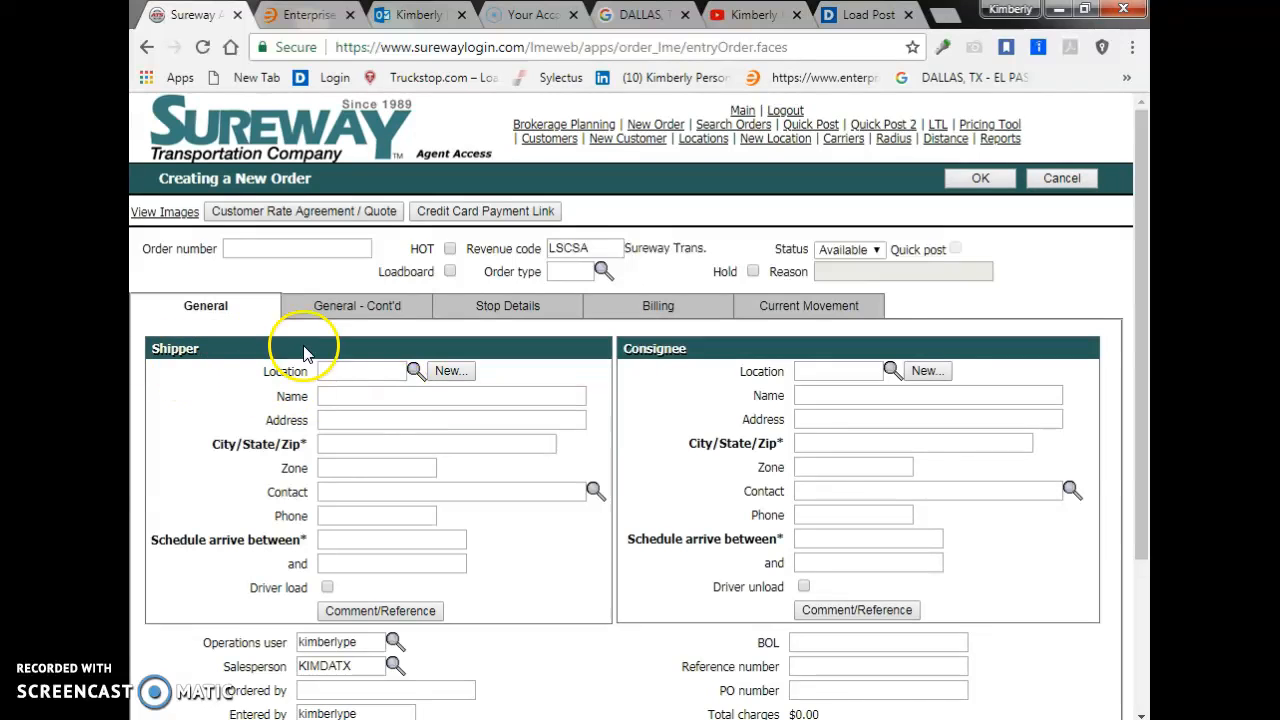
Step: Look up shipper locations under M and pick Midwest Air Technologies in Mesquite, TX, checking it against the origin in the Enterprise shipment details
{"action": "left_click", "coordinate": [415, 373]}
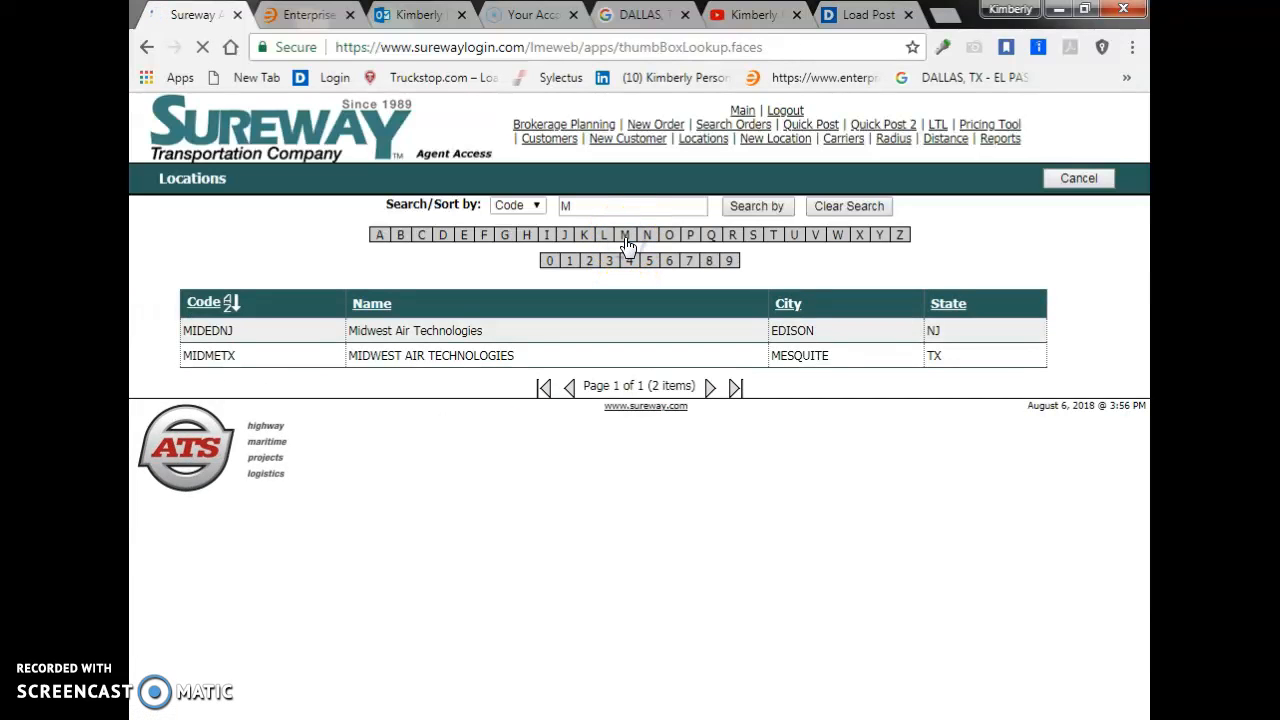
{"action": "left_click", "coordinate": [445, 355]}
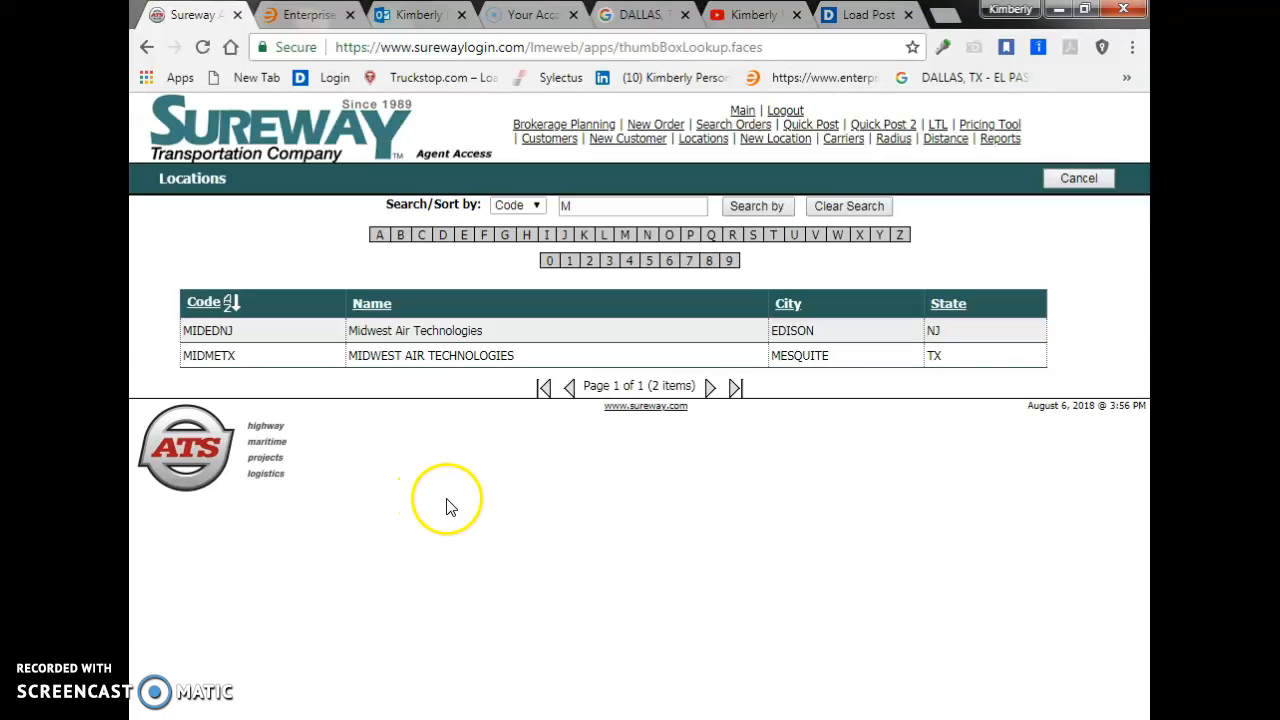
{"action": "left_click", "coordinate": [303, 15]}
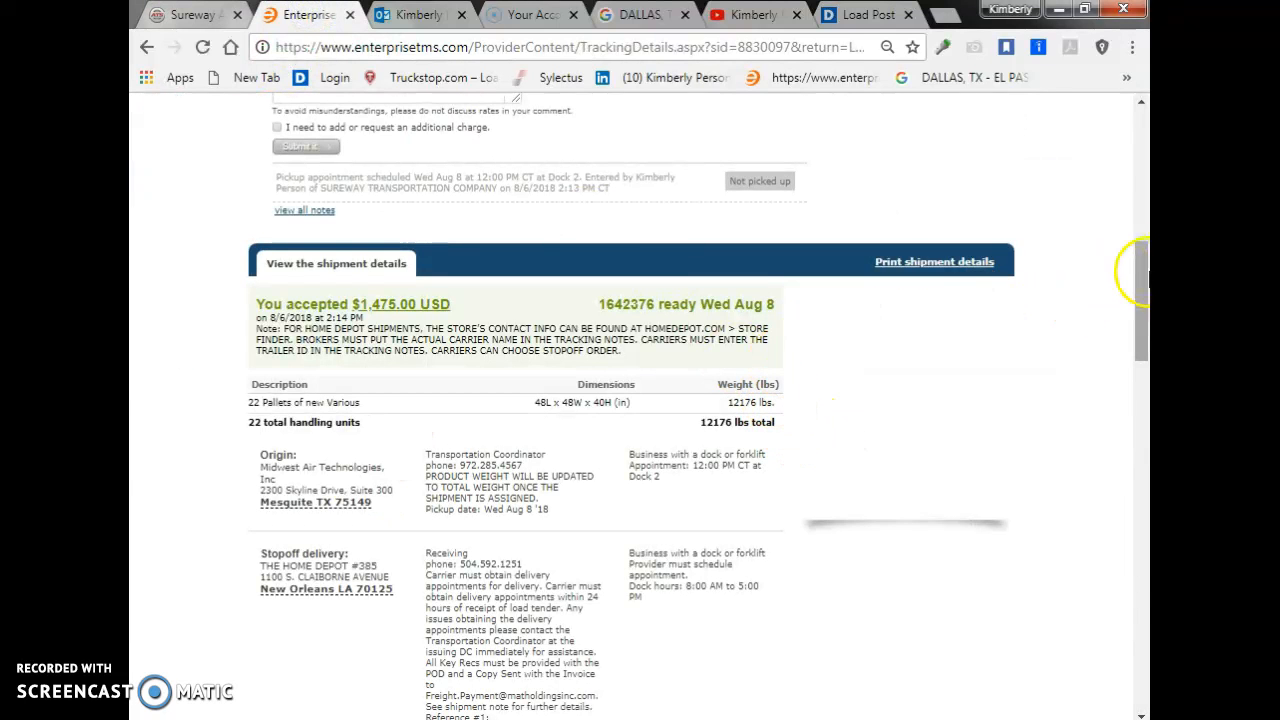
{"action": "left_click_drag", "start_coordinate": [1141, 289], "coordinate": [1133, 318]}
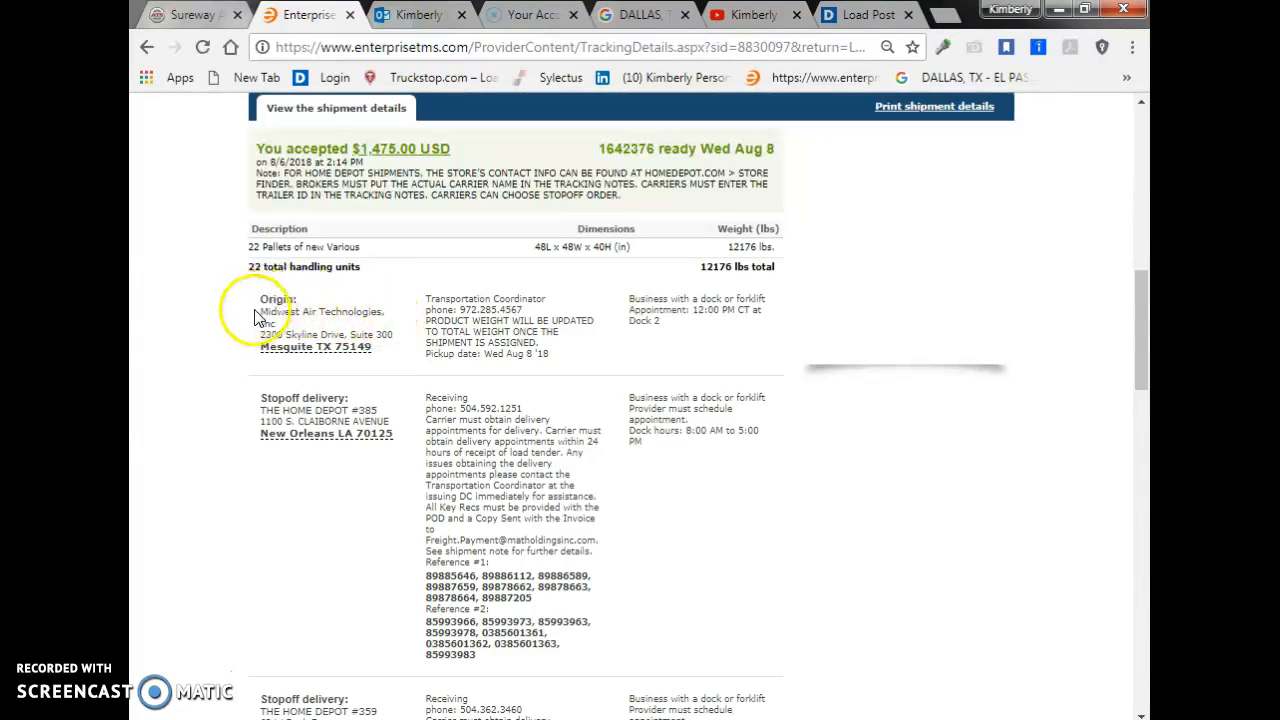
{"action": "mouse_move", "coordinate": [329, 351]}
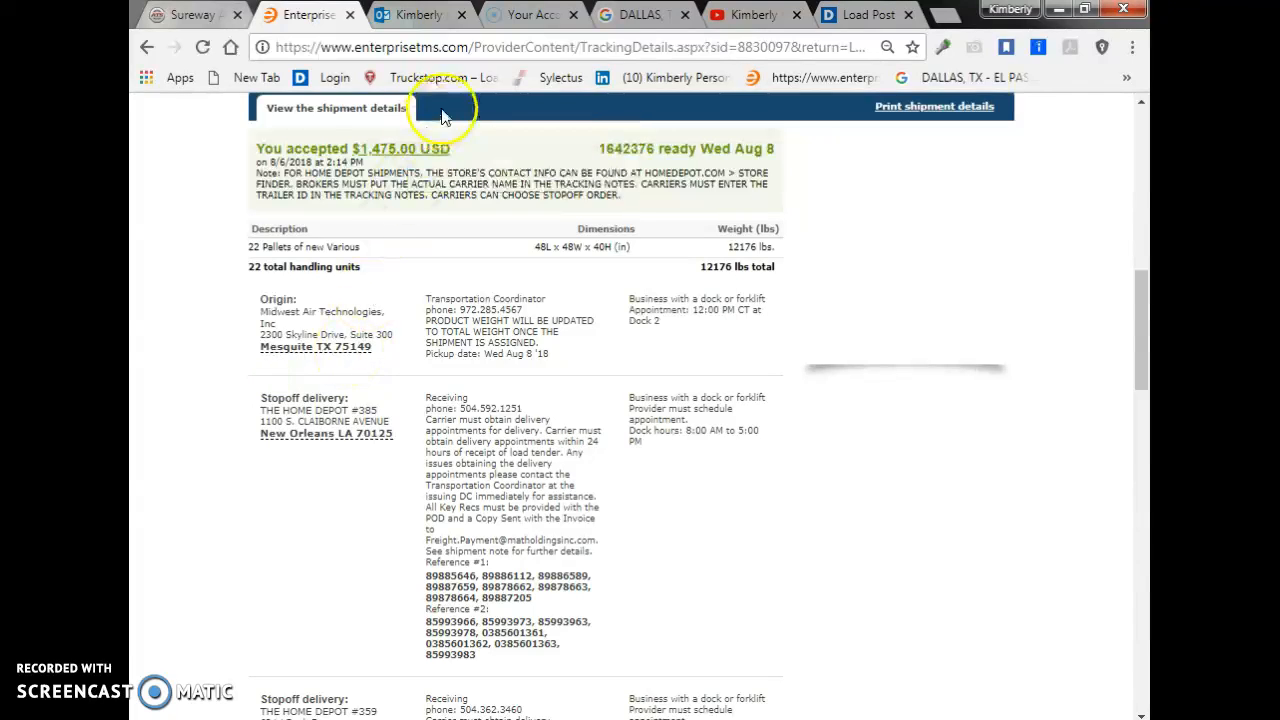
{"action": "left_click", "coordinate": [192, 12]}
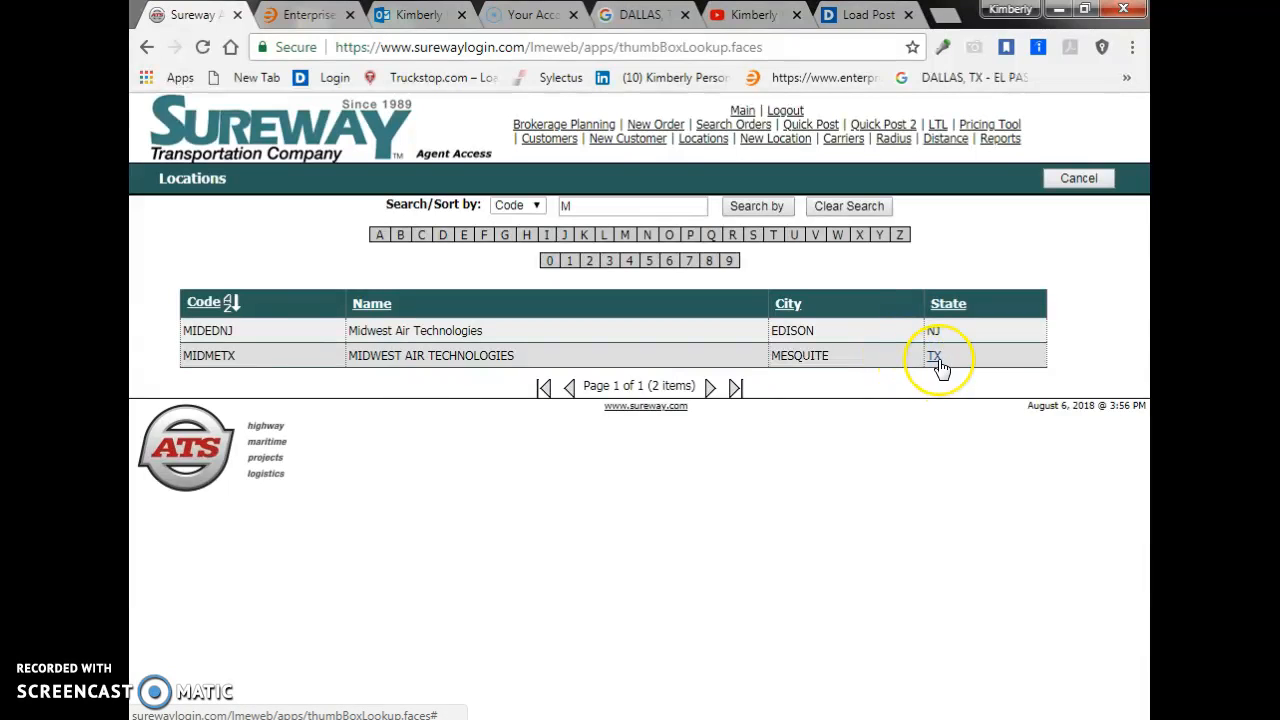
{"action": "left_click", "coordinate": [381, 360]}
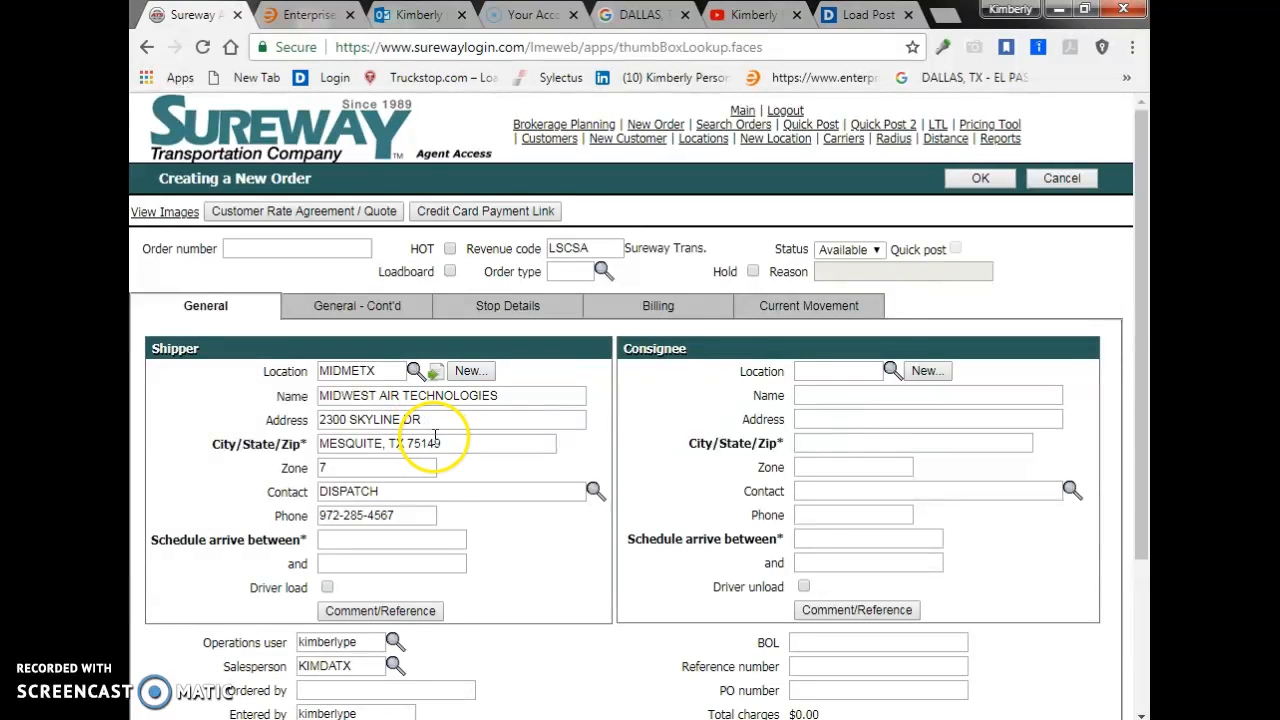
Step: Compare the shipper's address and phone with the origin in the Enterprise shipment details, returning to the Sureway order
{"action": "left_click", "coordinate": [300, 15]}
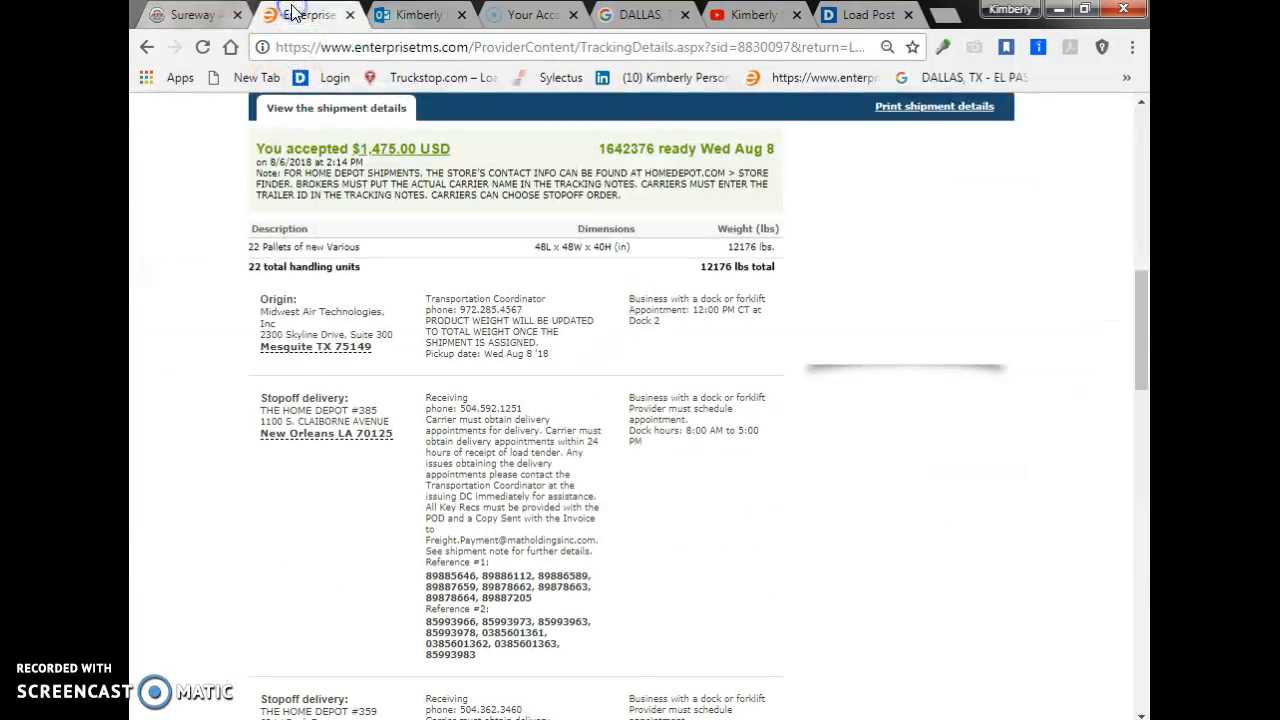
{"action": "left_click", "coordinate": [268, 335]}
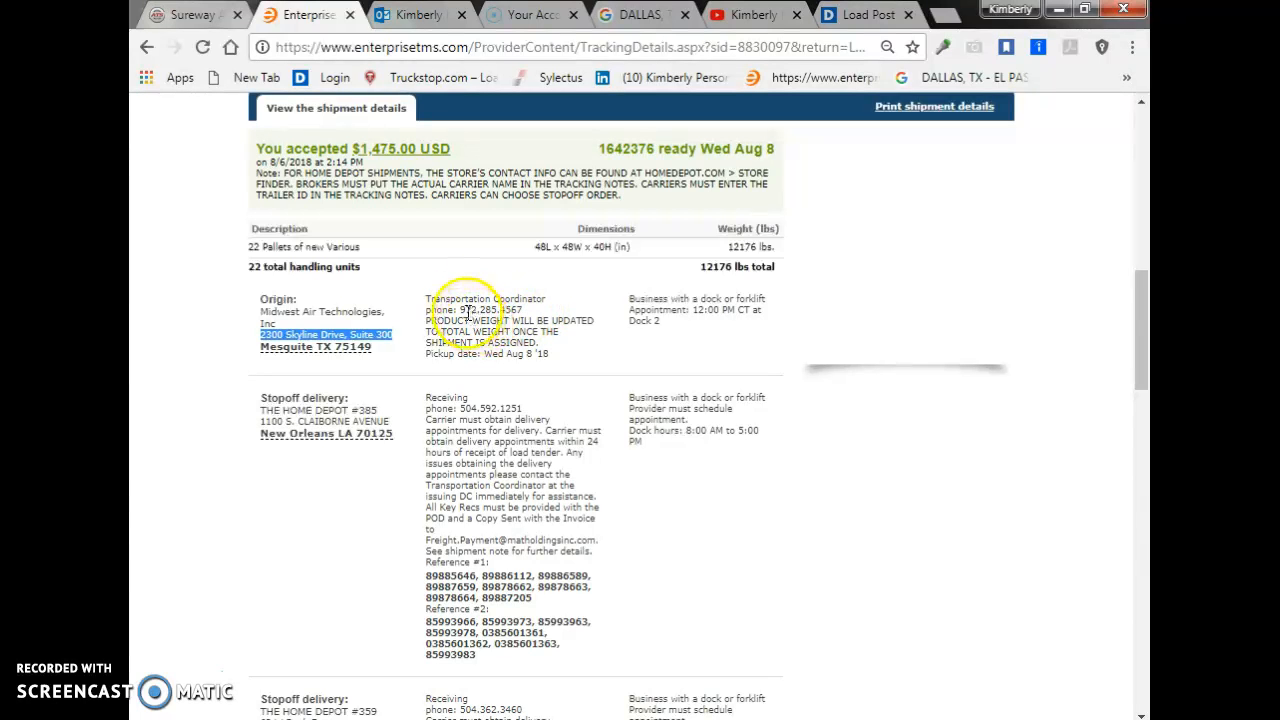
{"action": "left_click", "coordinate": [200, 15]}
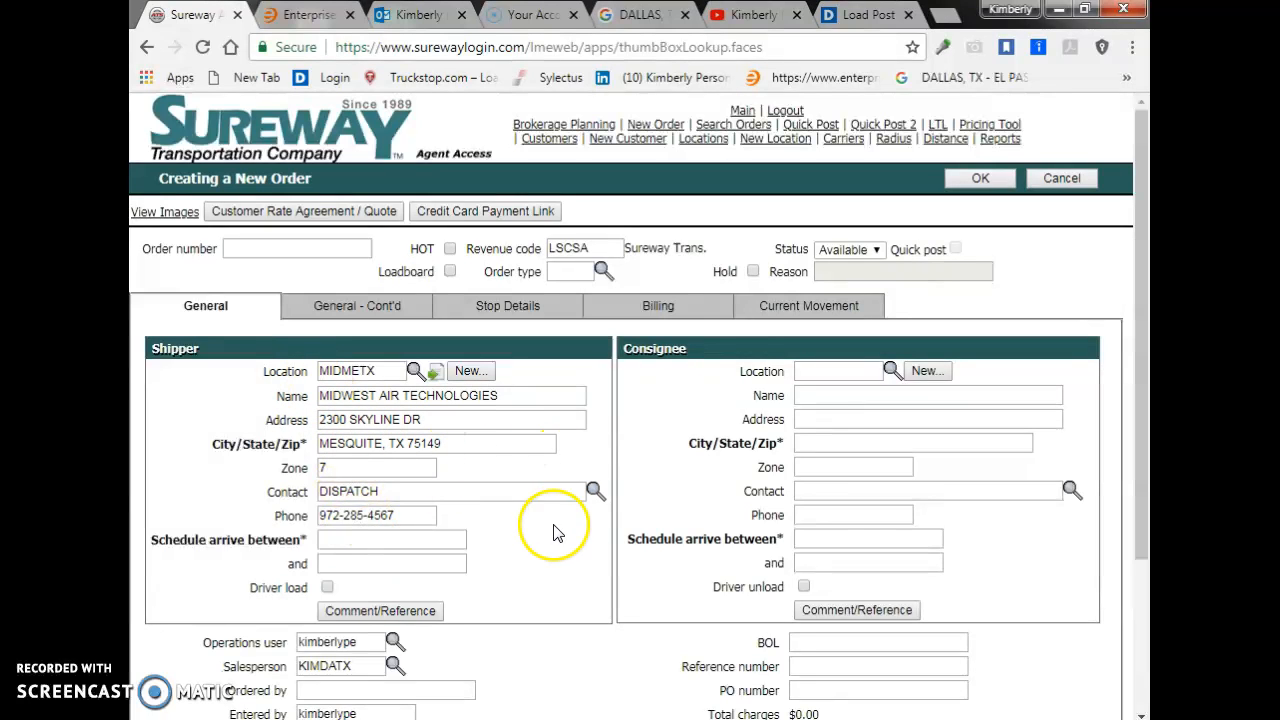
Step: Set the shipper's earliest scheduled arrival to 08/08/2018 12:00p, using the pickup appointment in the Enterprise shipment details
{"action": "scroll", "coordinate": [553, 537], "scroll_direction": "down", "scroll_amount": 1}
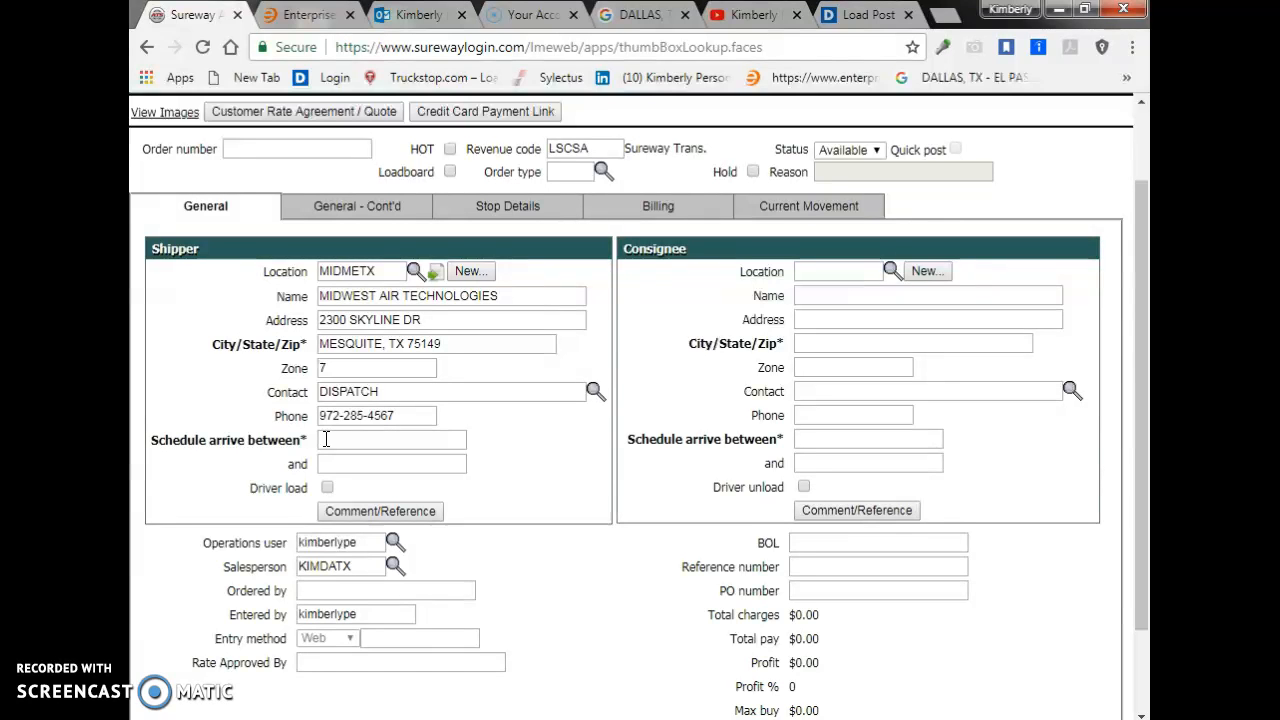
{"action": "left_click", "coordinate": [300, 15]}
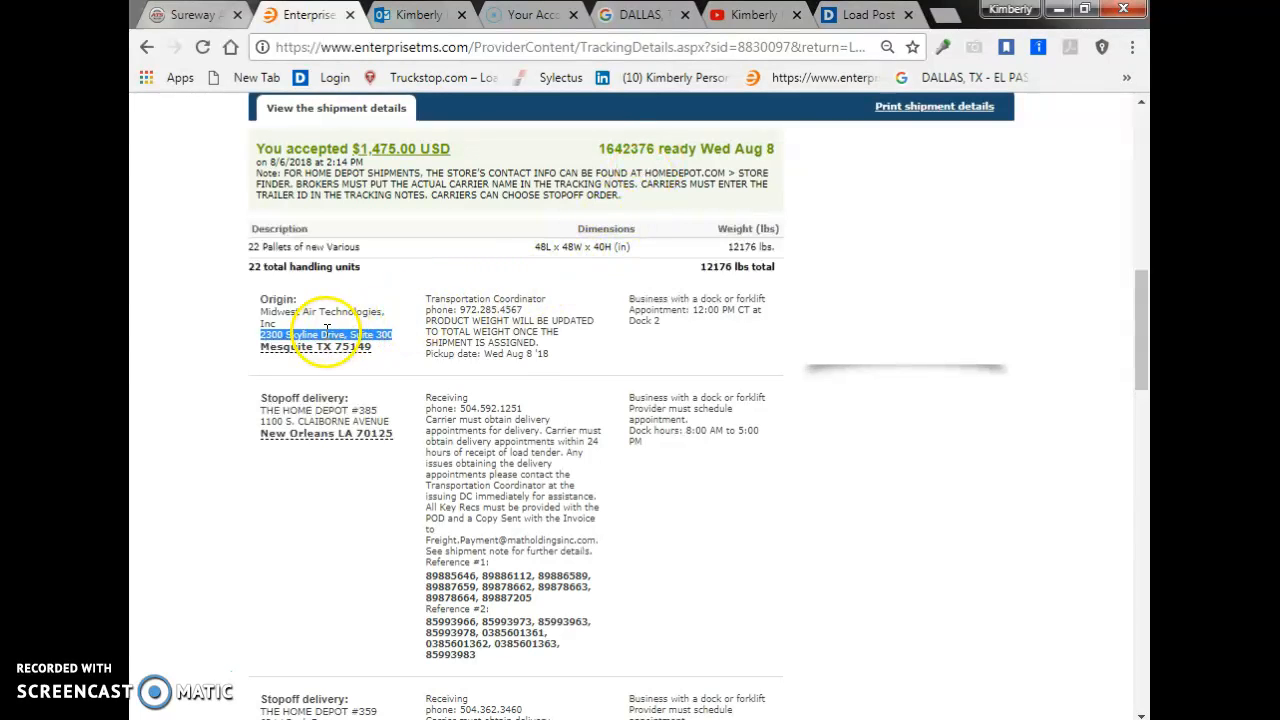
{"action": "left_click", "coordinate": [368, 308]}
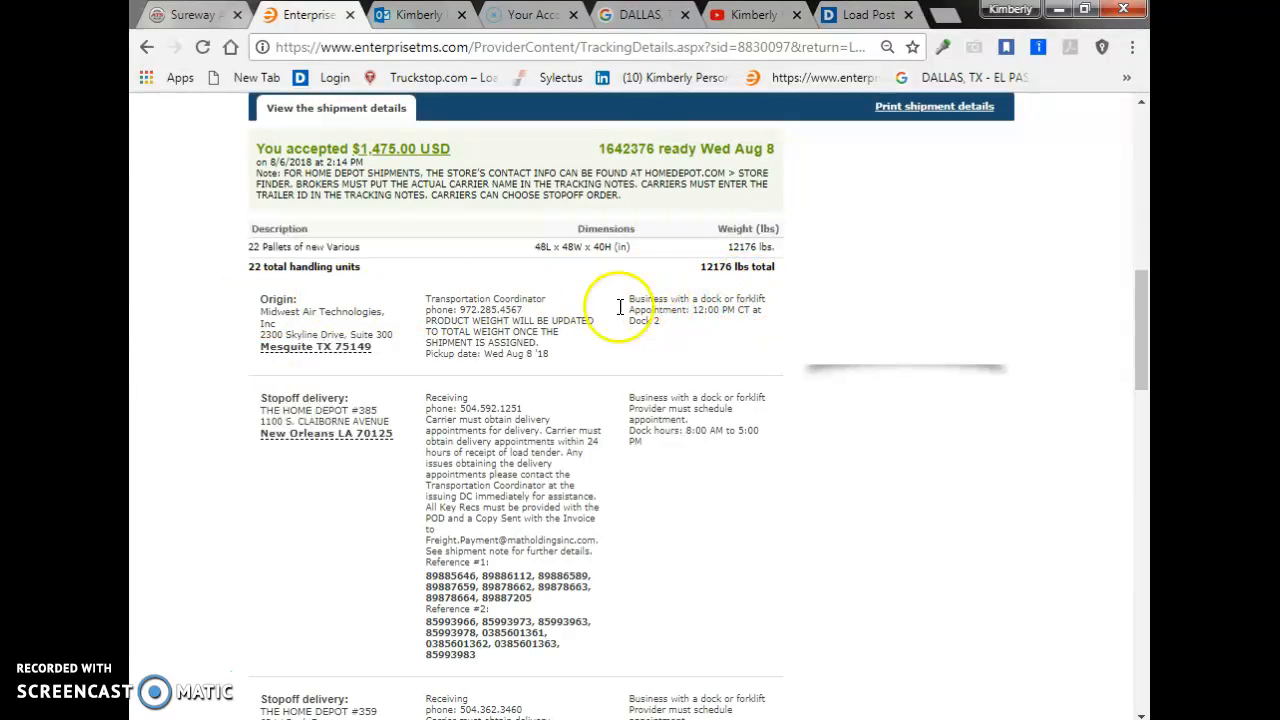
{"action": "left_click_drag", "start_coordinate": [693, 311], "coordinate": [737, 310]}
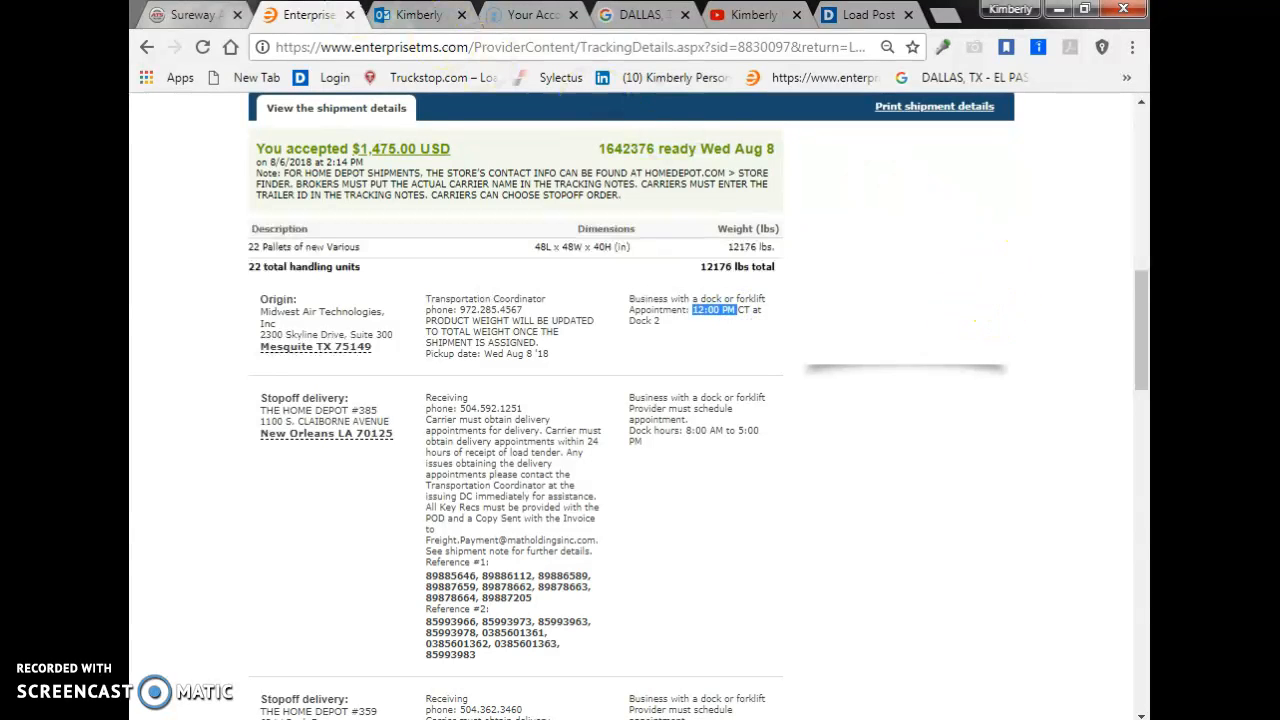
{"action": "left_click", "coordinate": [195, 15]}
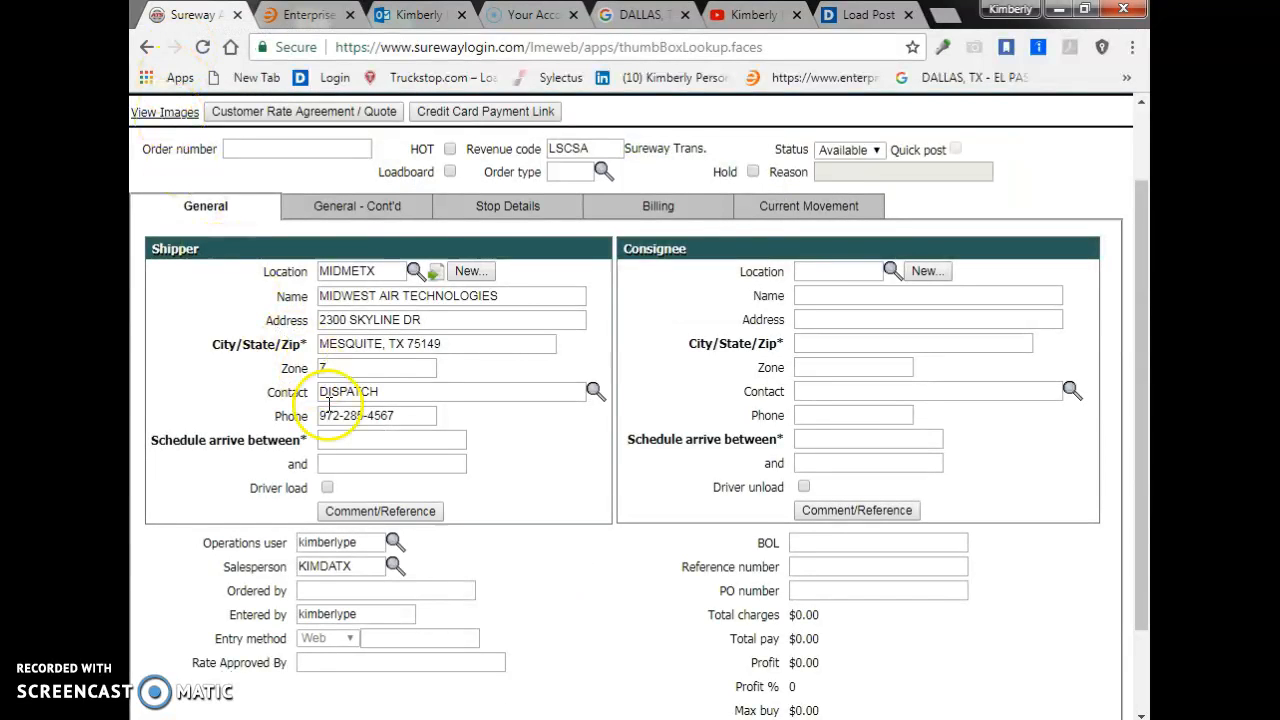
{"action": "left_click", "coordinate": [348, 443]}
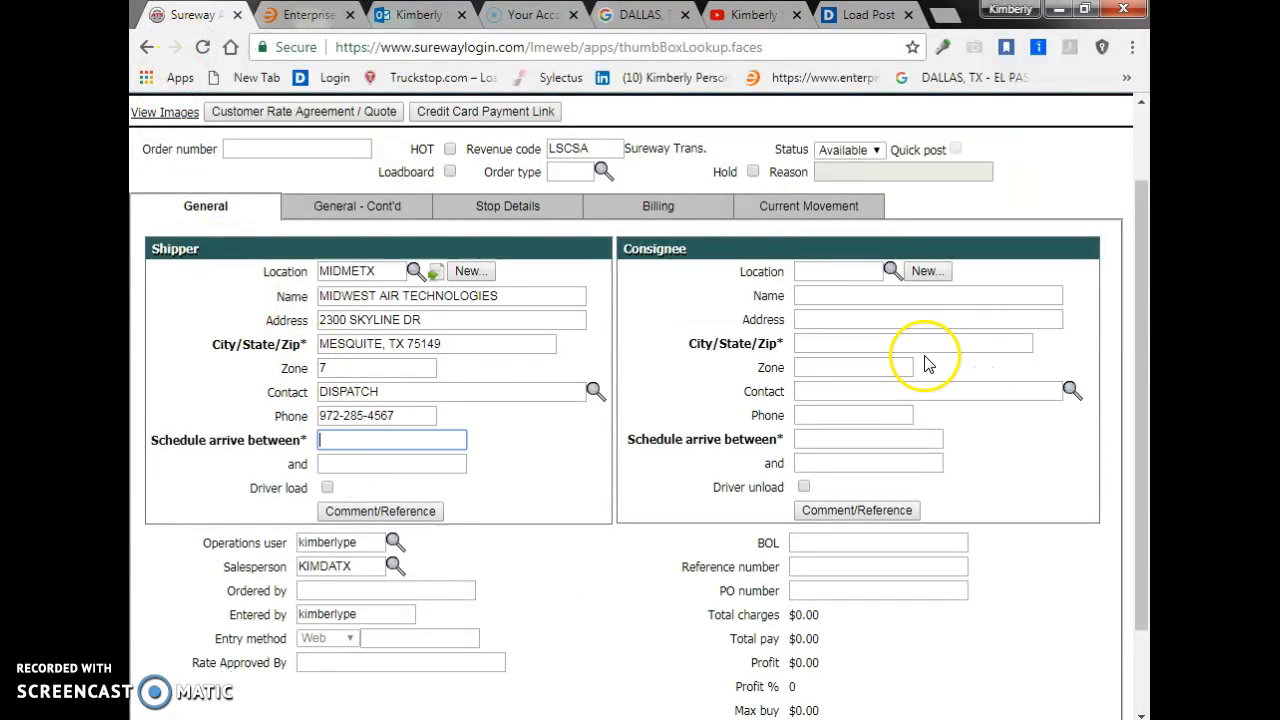
{"action": "type", "text": "08/08/"}
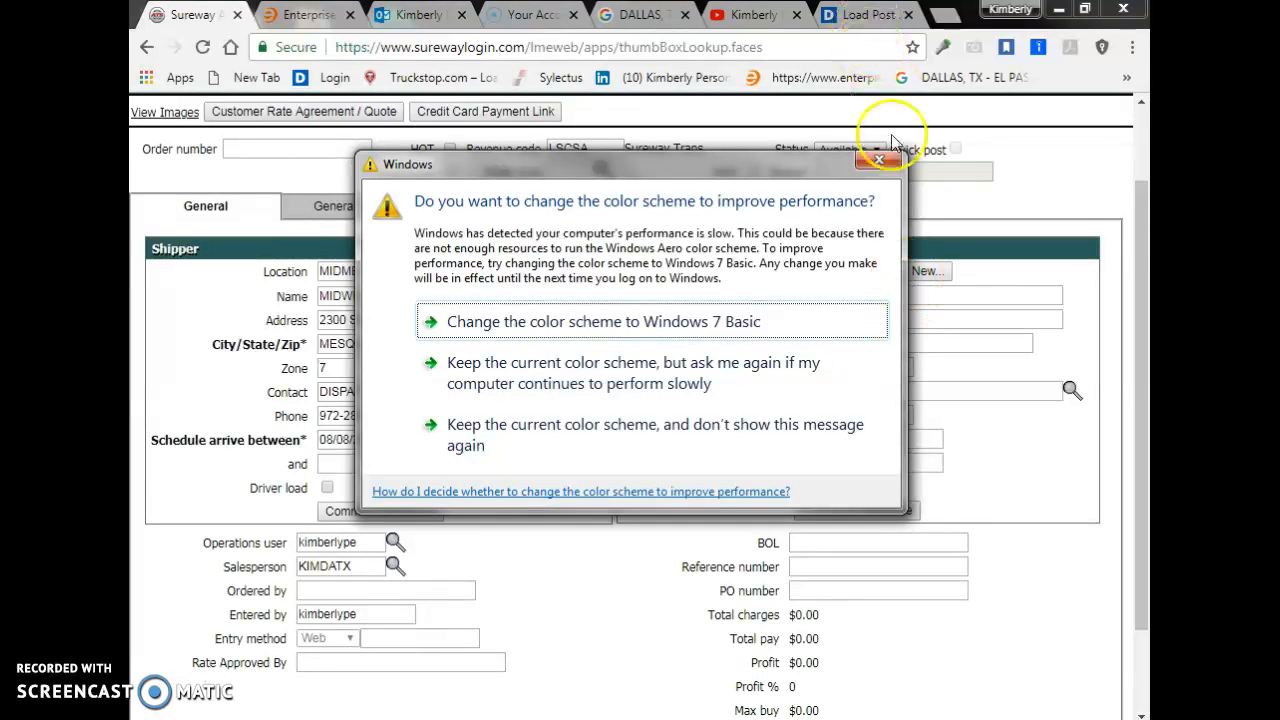
{"action": "left_click", "coordinate": [875, 166]}
{"action": "type", "text": "11"}
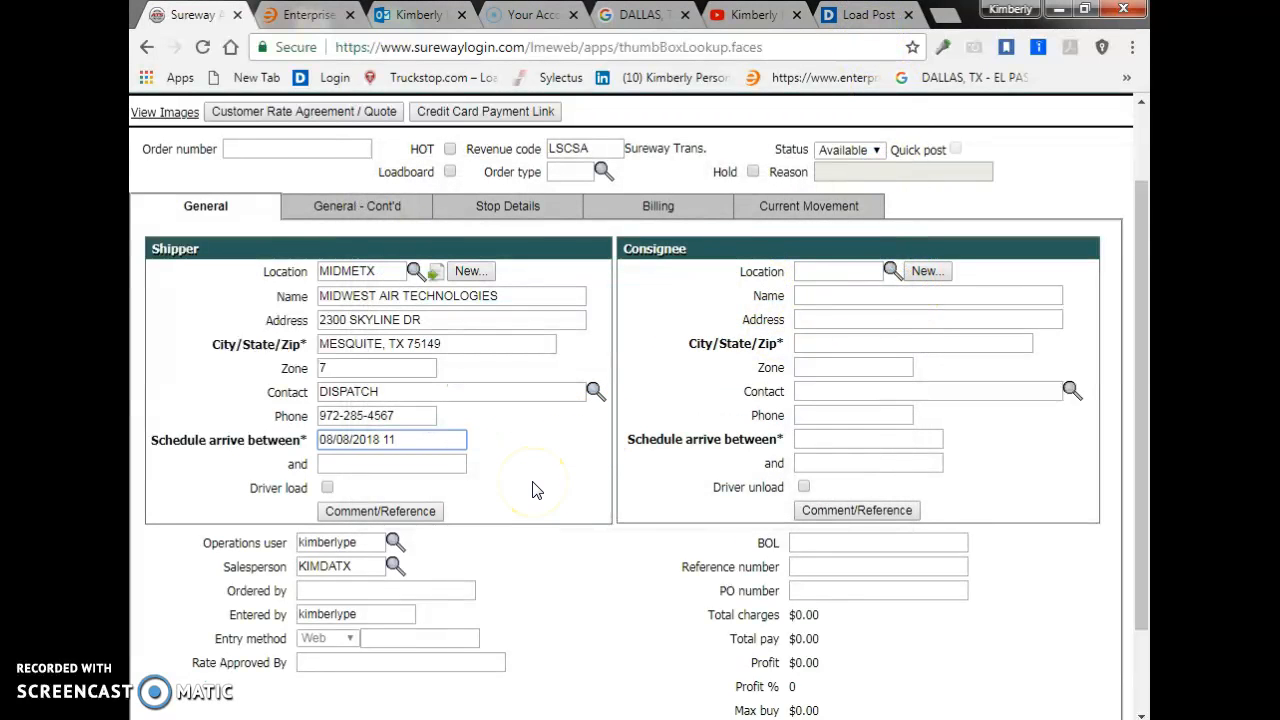
{"action": "key", "text": "BackSpace"}
{"action": "type", "text": "2P"}
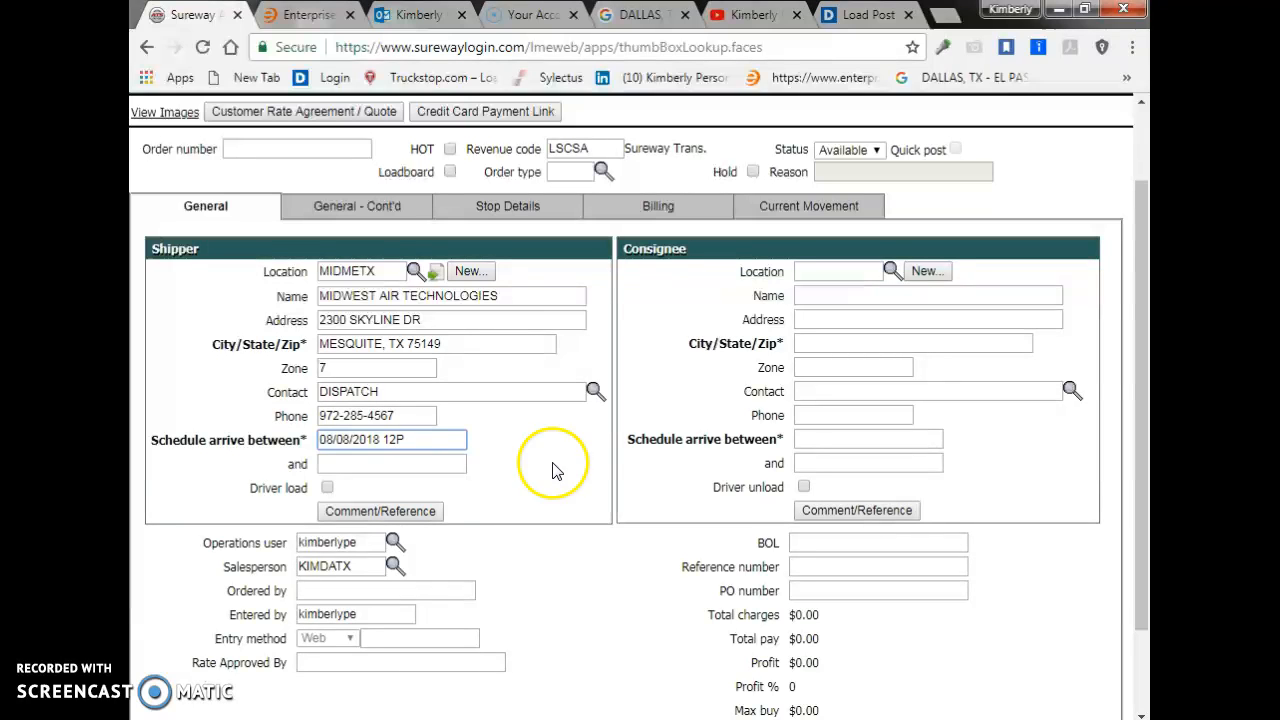
{"action": "key", "text": "Tab"}
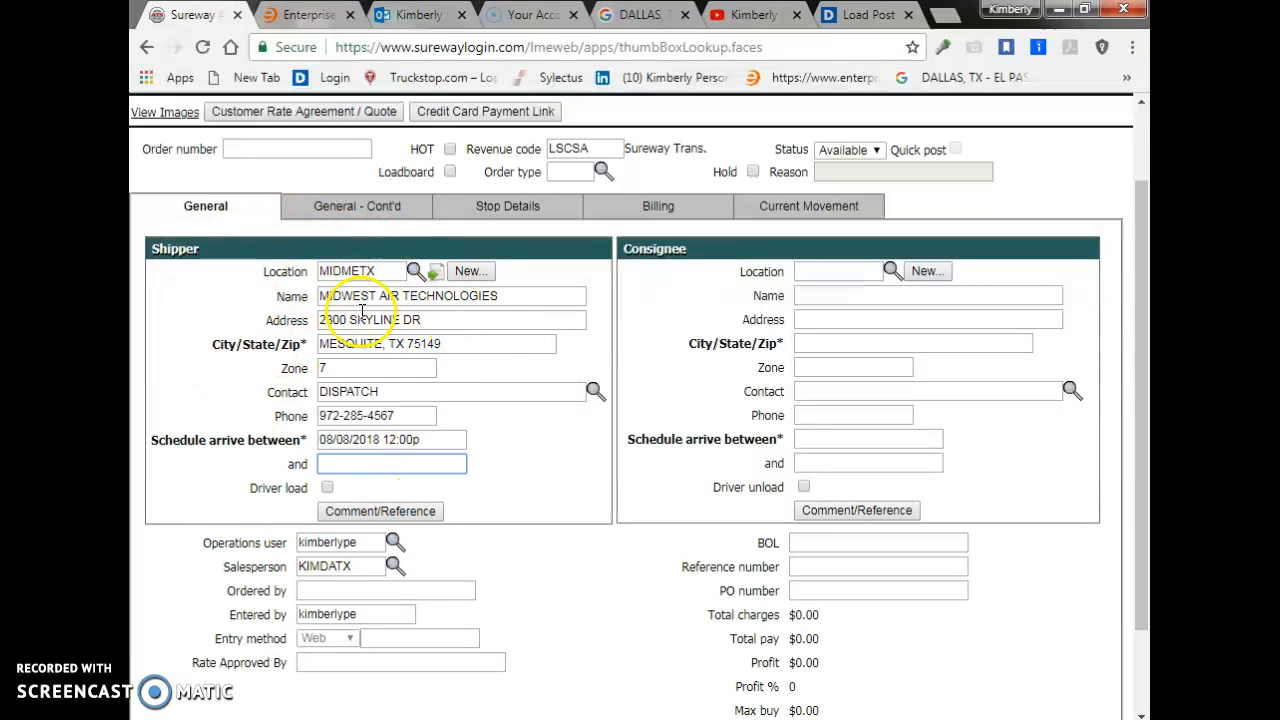
{"action": "left_click", "coordinate": [699, 294]}
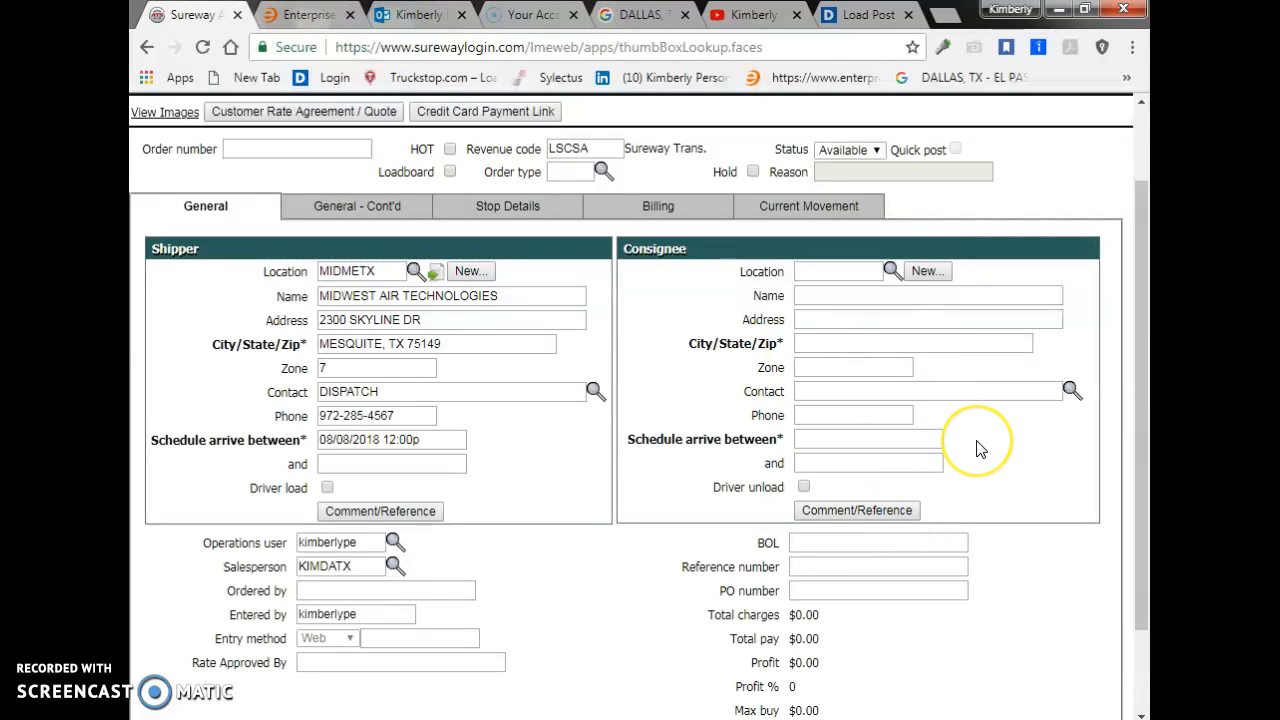
Step: Set the consignee's name to THE HOME DEPOT #352, copied from the final destination in the Enterprise shipment details
{"action": "left_click", "coordinate": [305, 16]}
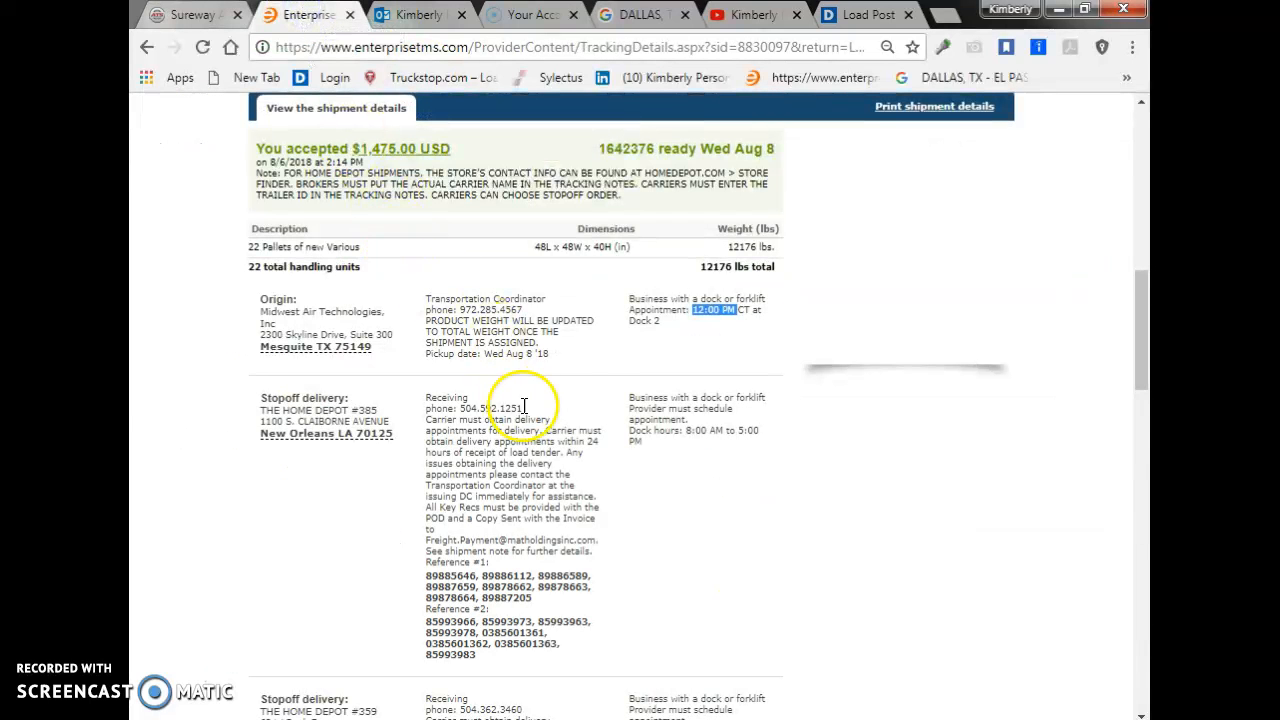
{"action": "scroll", "coordinate": [540, 390], "scroll_direction": "down", "scroll_amount": 3}
{"action": "scroll", "coordinate": [548, 372], "scroll_direction": "down", "scroll_amount": 7}
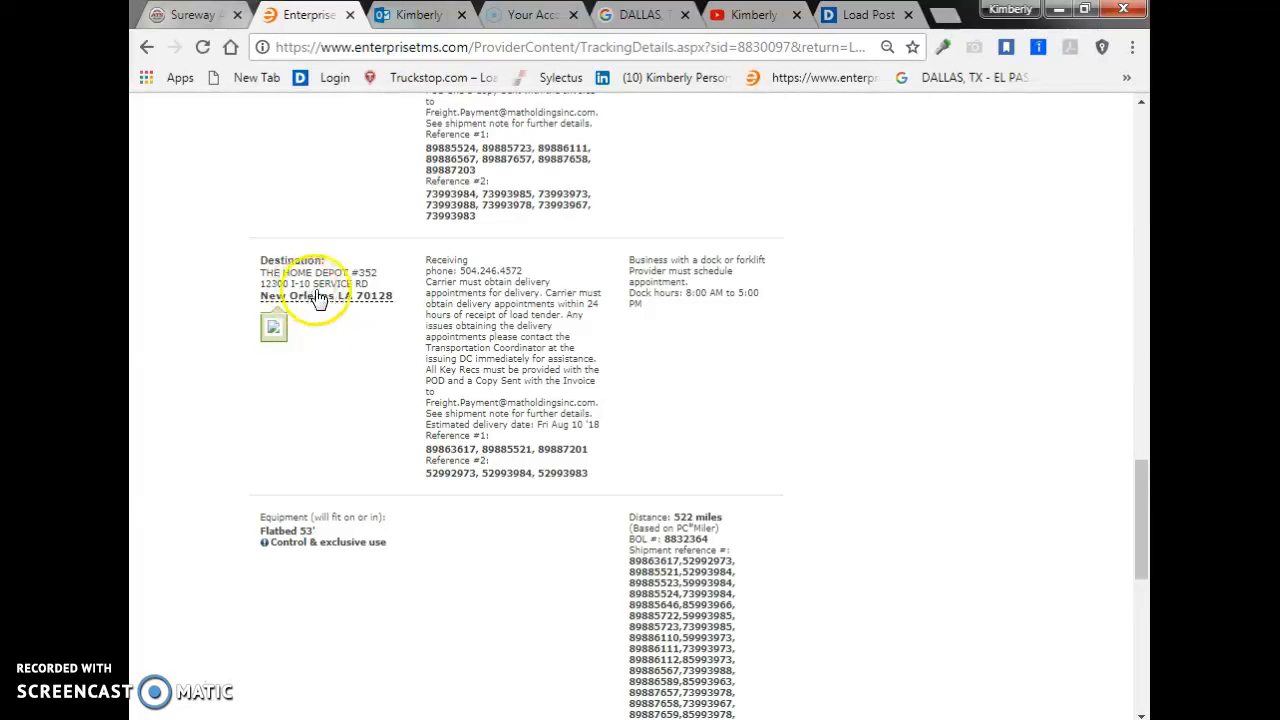
{"action": "left_click", "coordinate": [183, 14]}
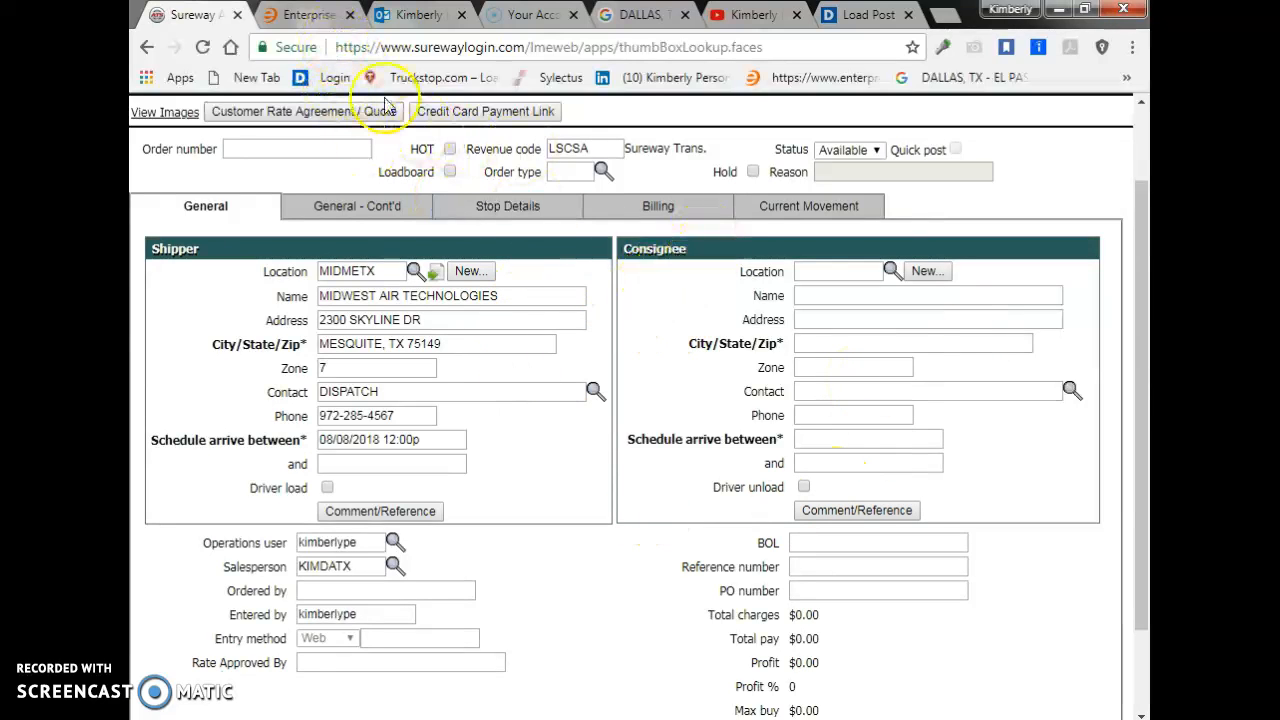
{"action": "left_click", "coordinate": [300, 15]}
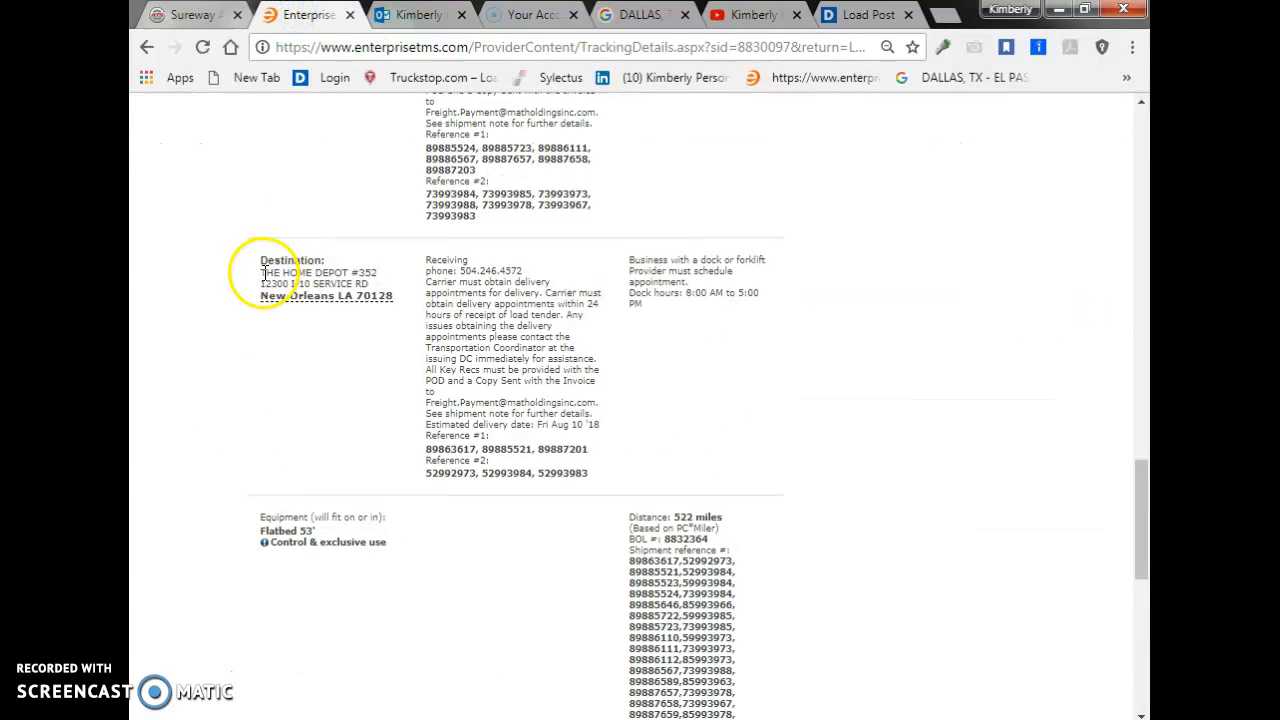
{"action": "left_click_drag", "start_coordinate": [262, 272], "coordinate": [381, 281]}
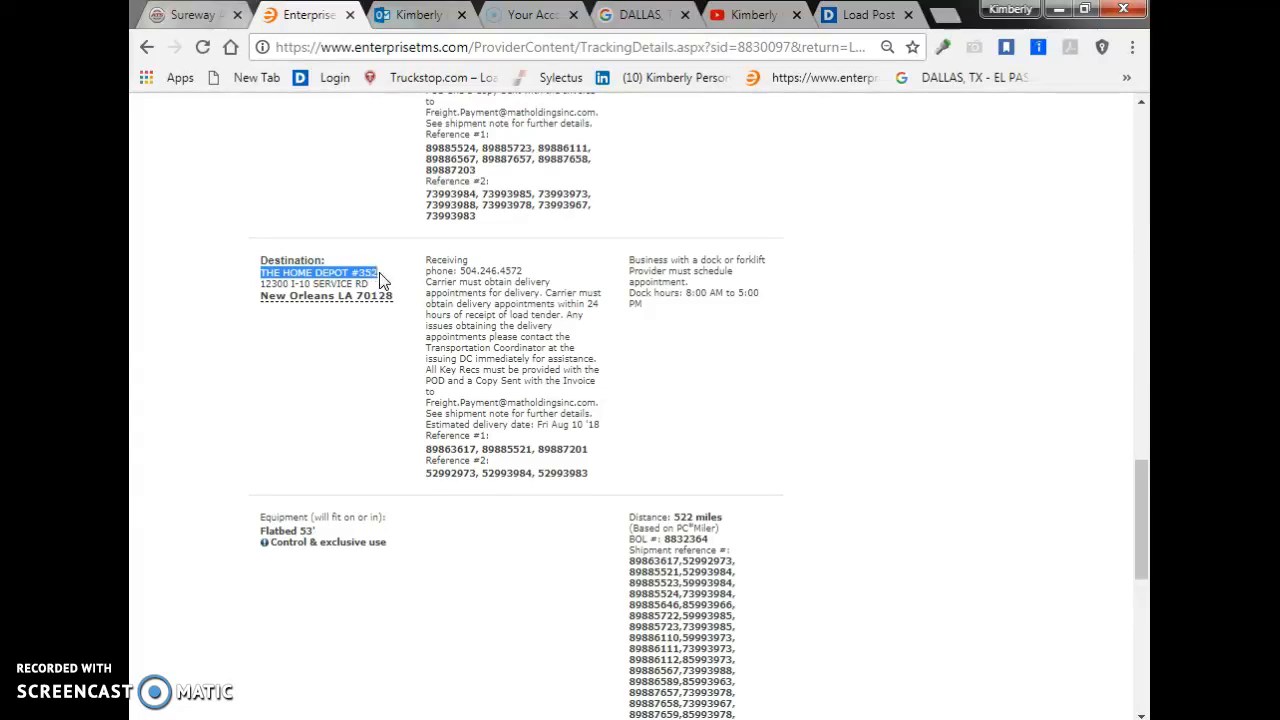
{"action": "left_click_drag", "start_coordinate": [220, 266], "coordinate": [392, 285]}
{"action": "key", "text": "ctrl+c"}
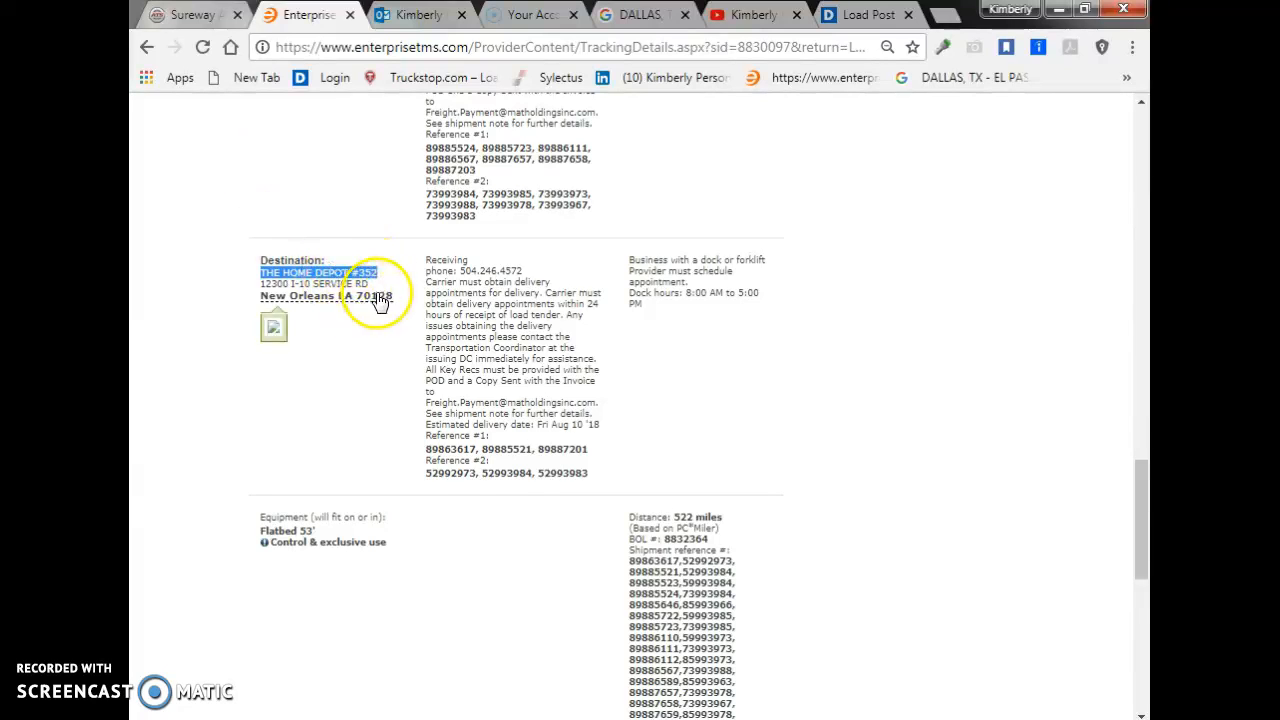
{"action": "left_click", "coordinate": [192, 14]}
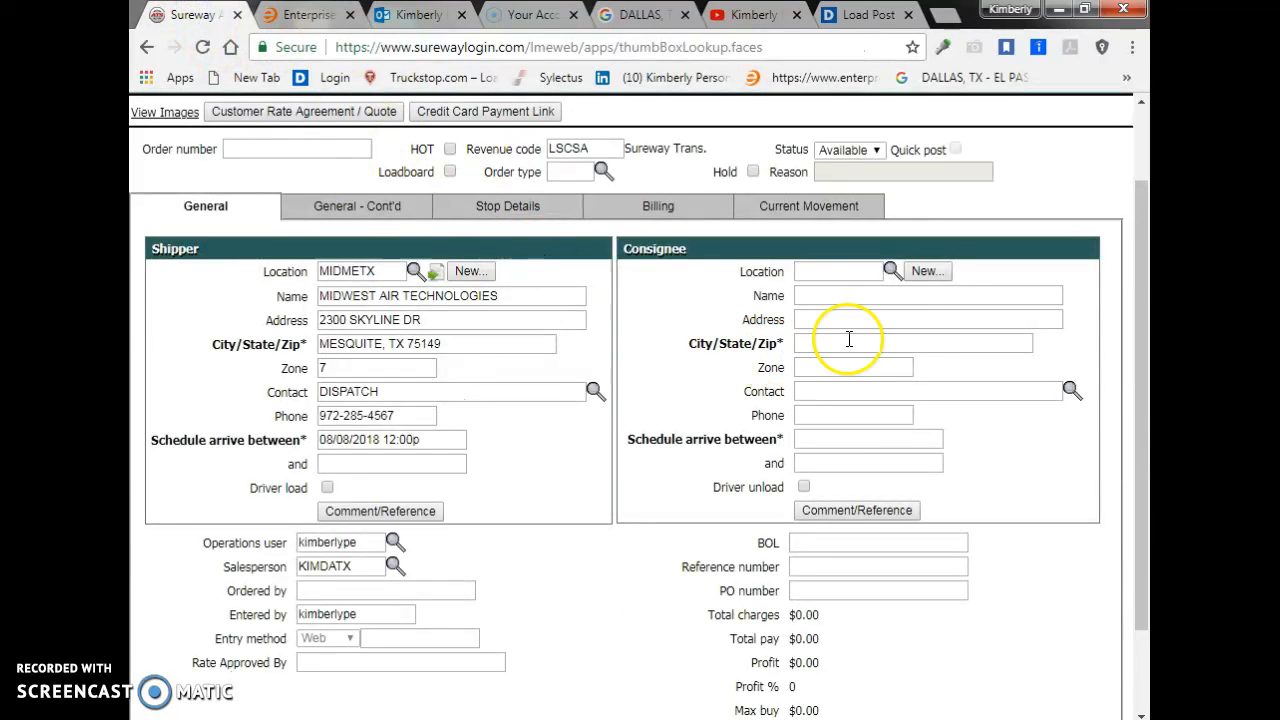
{"action": "left_click", "coordinate": [829, 293]}
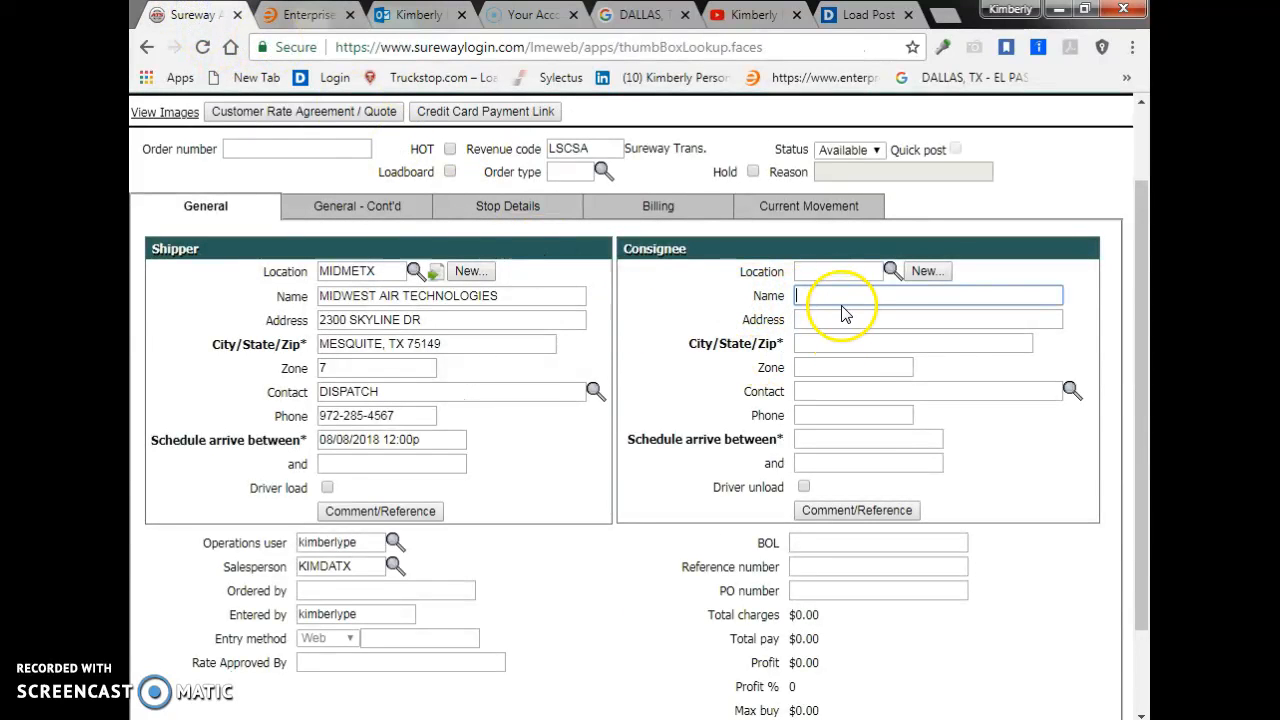
{"action": "key", "text": "ctrl+v"}
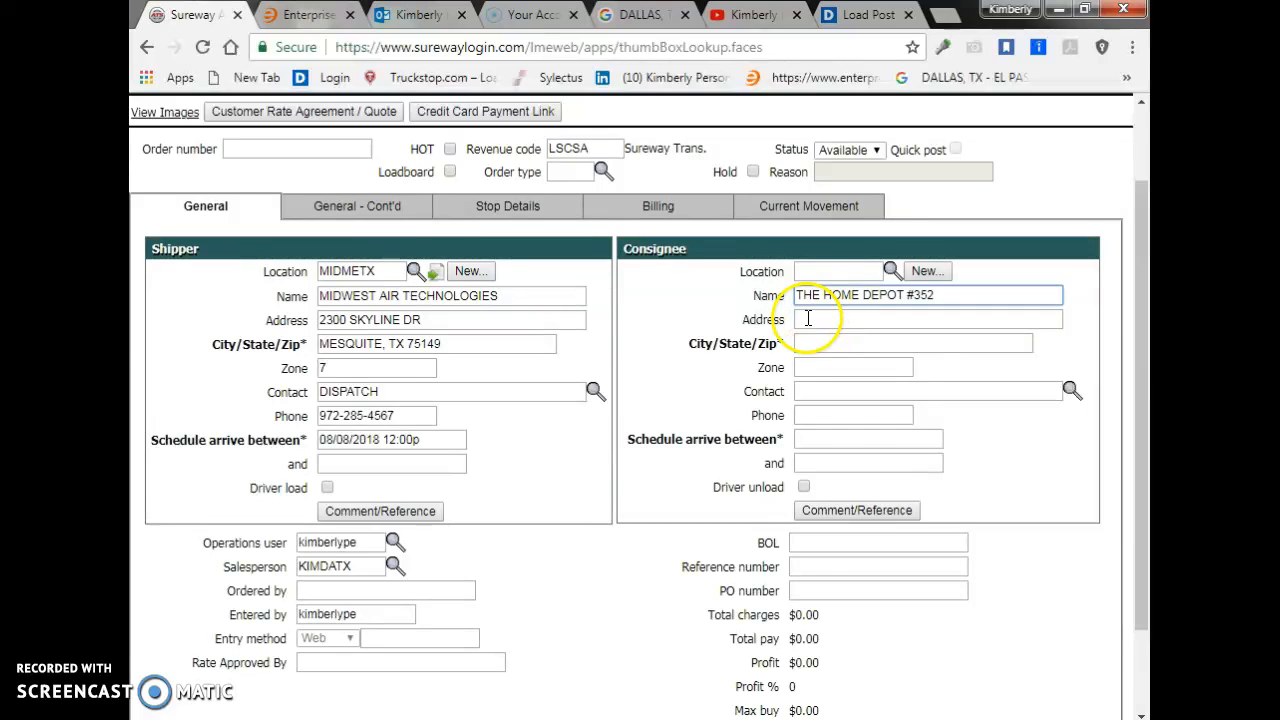
Step: Fill in the consignee's street address, copied from the destination in the Enterprise shipment details
{"action": "left_click", "coordinate": [805, 322]}
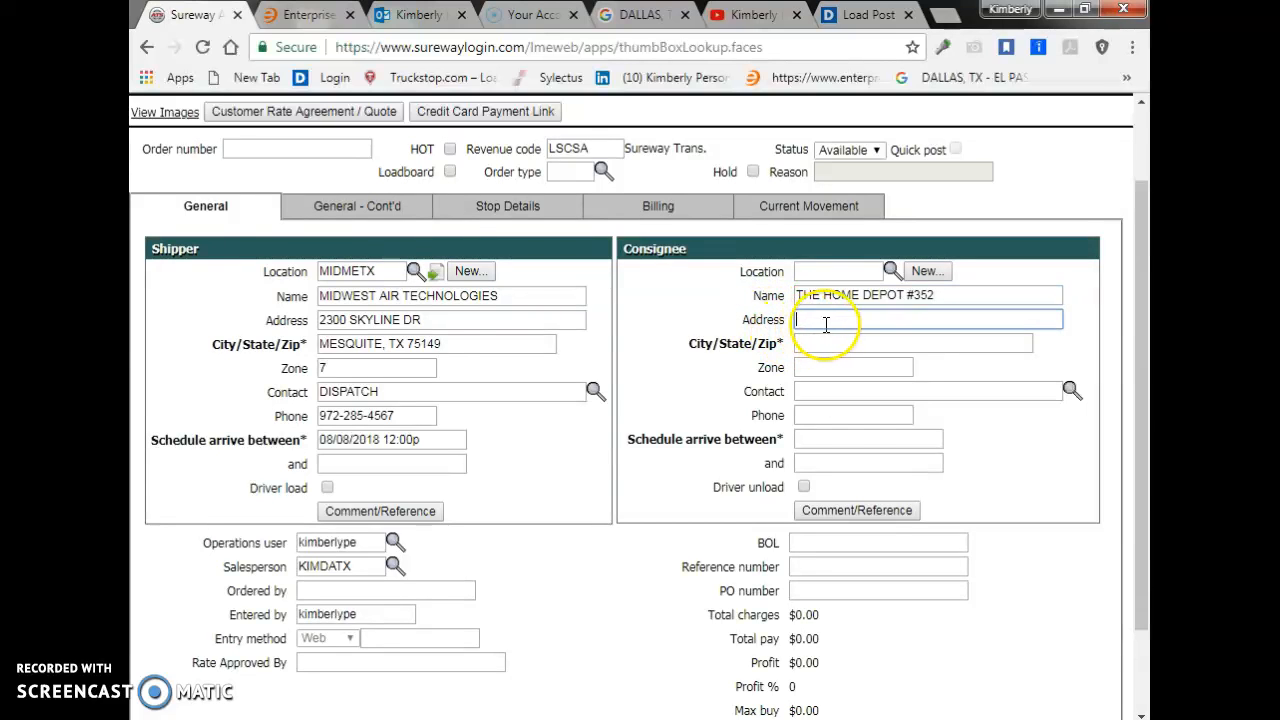
{"action": "left_click", "coordinate": [290, 14]}
{"action": "left_click_drag", "start_coordinate": [262, 288], "coordinate": [372, 287]}
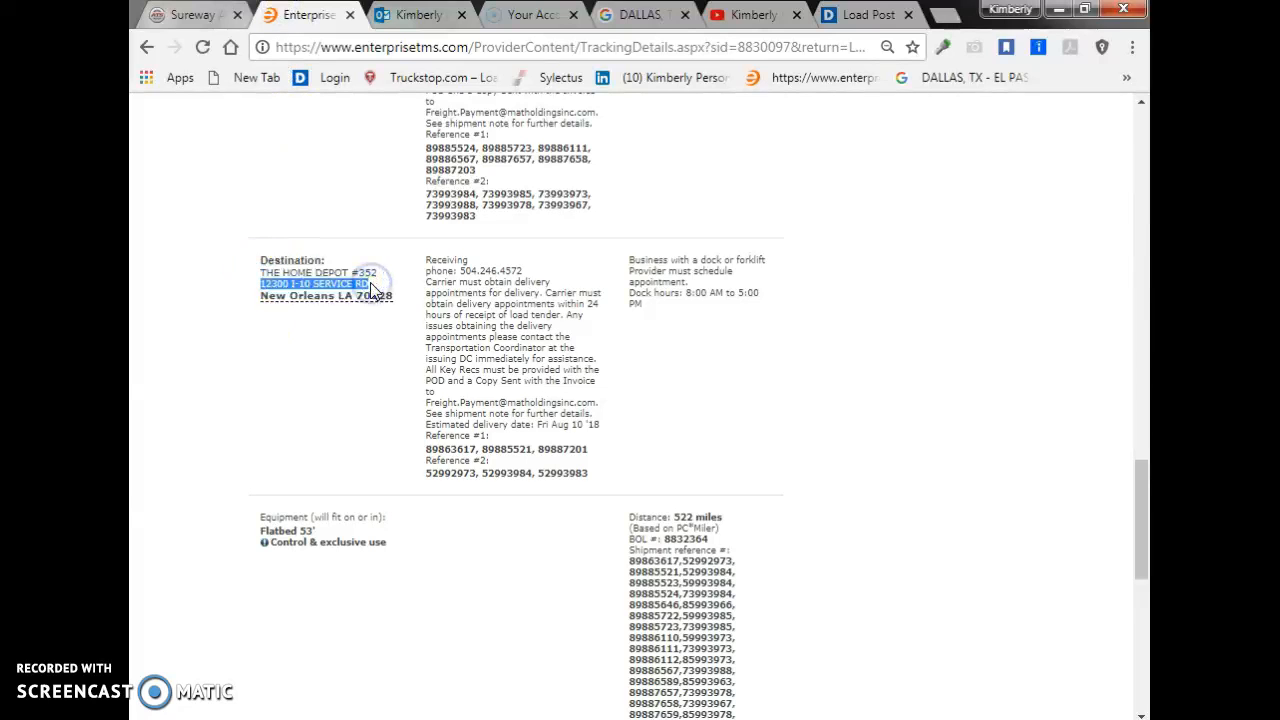
{"action": "left_click", "coordinate": [190, 14]}
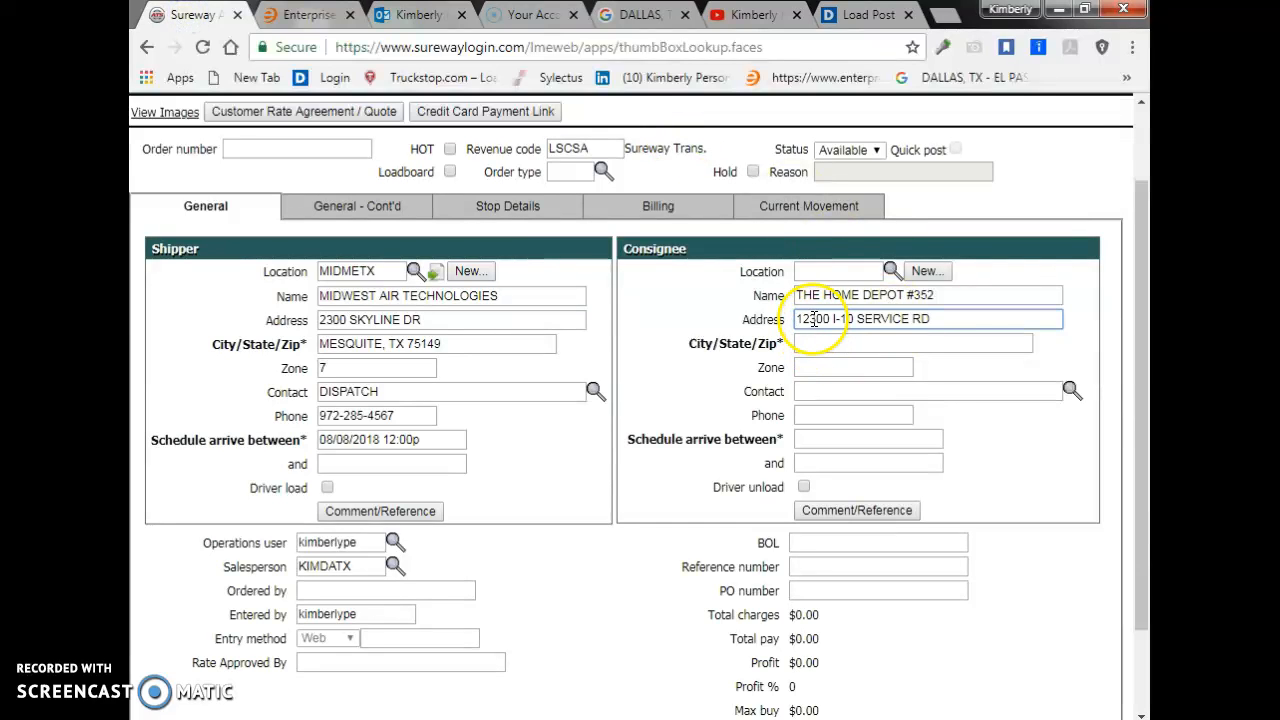
Step: Copy the New Orleans city, state and ZIP from the Enterprise destination into the consignee's City/State/Zip
{"action": "left_click", "coordinate": [806, 344]}
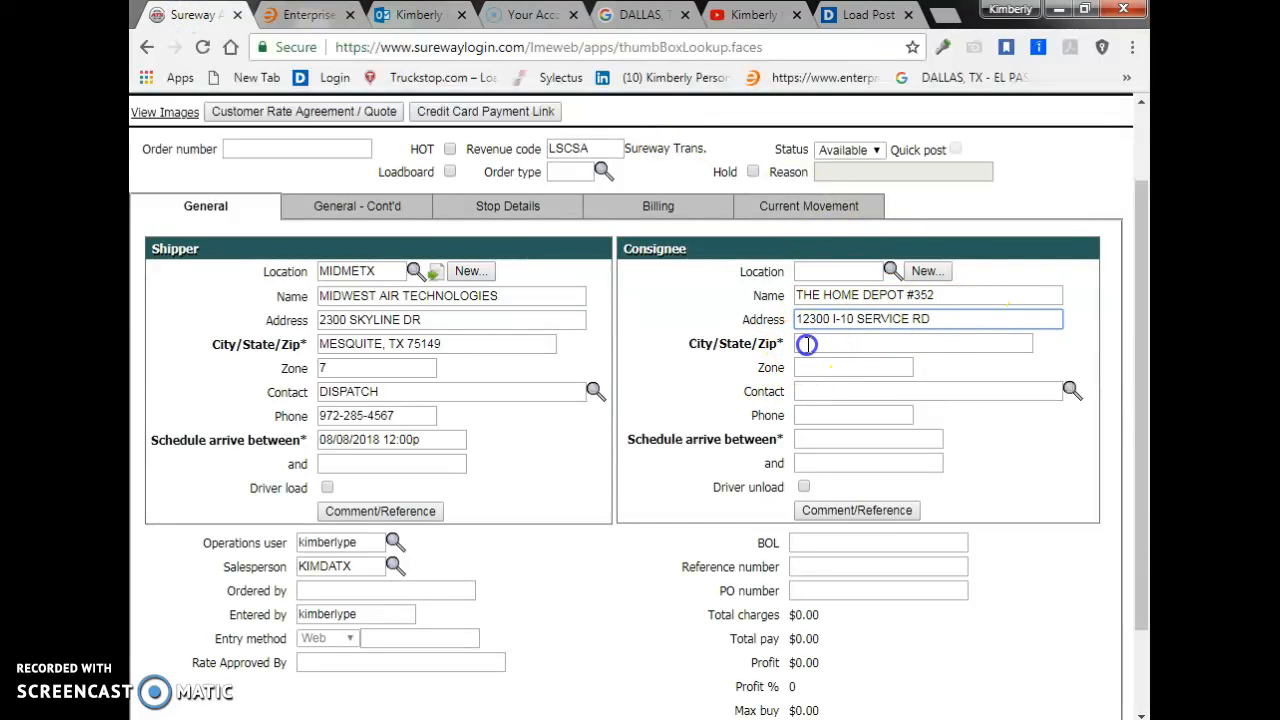
{"action": "left_click", "coordinate": [305, 14]}
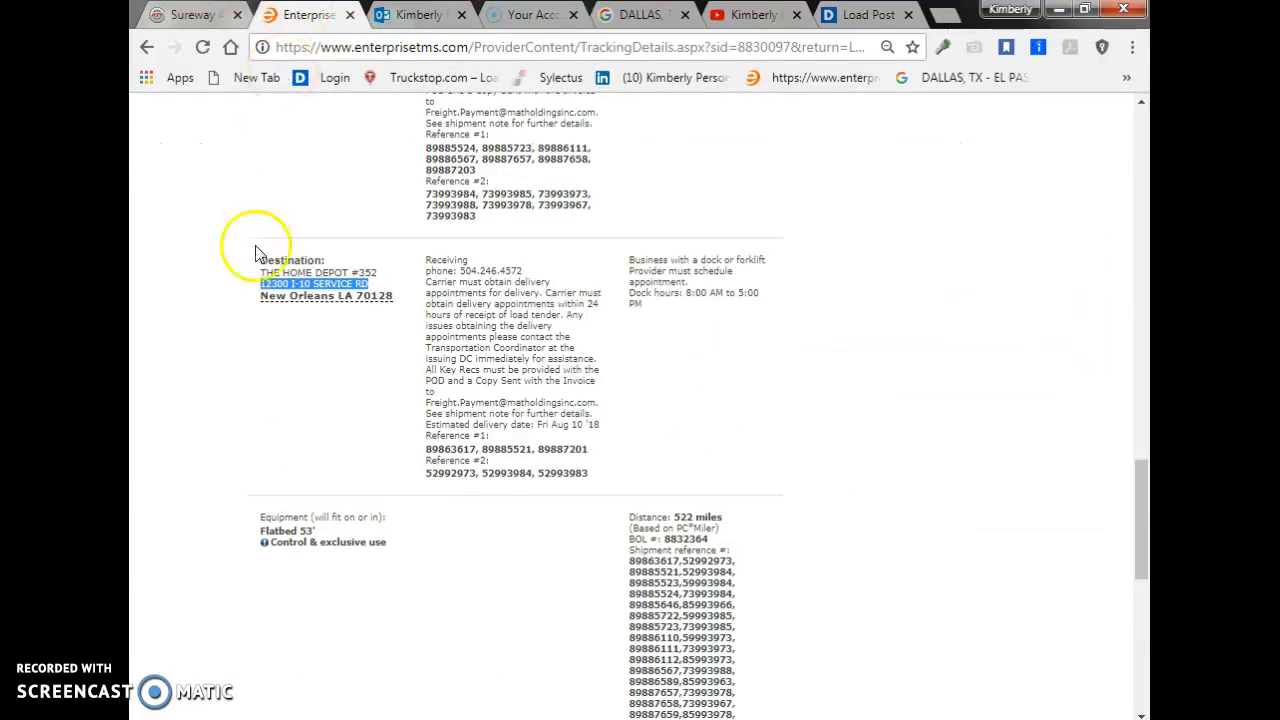
{"action": "left_click_drag", "start_coordinate": [260, 298], "coordinate": [393, 310]}
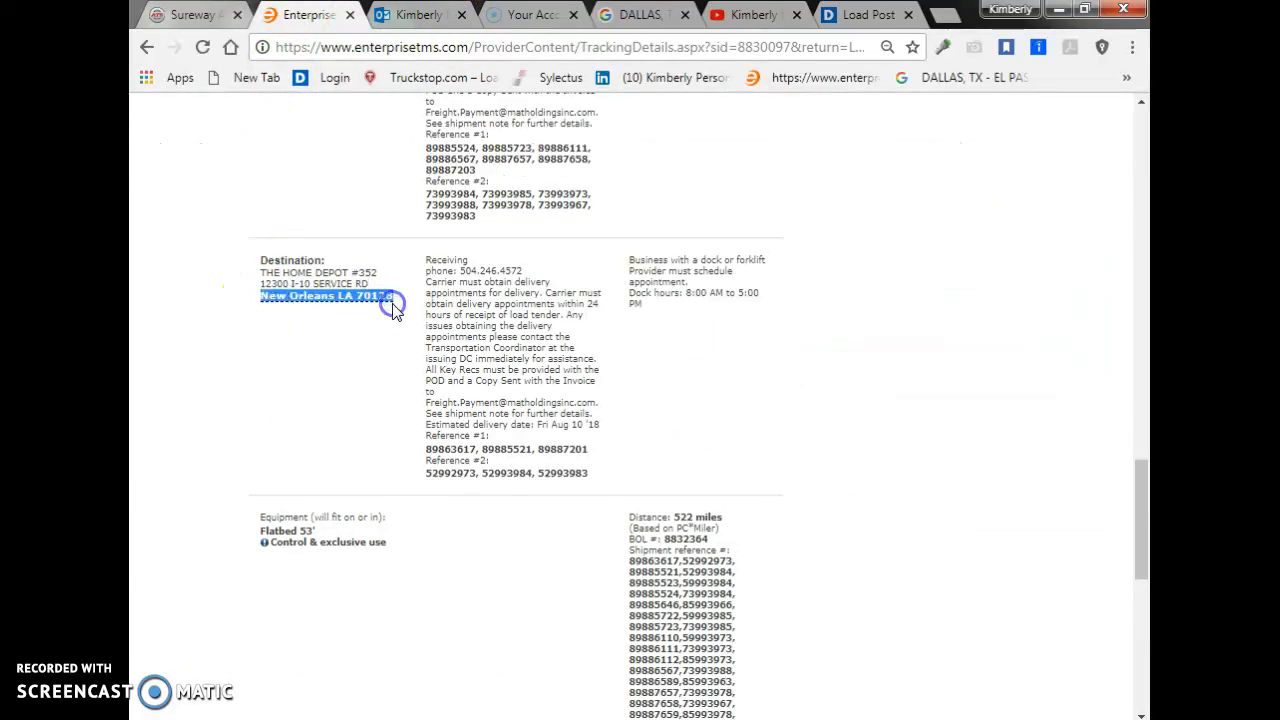
{"action": "left_click", "coordinate": [200, 15]}
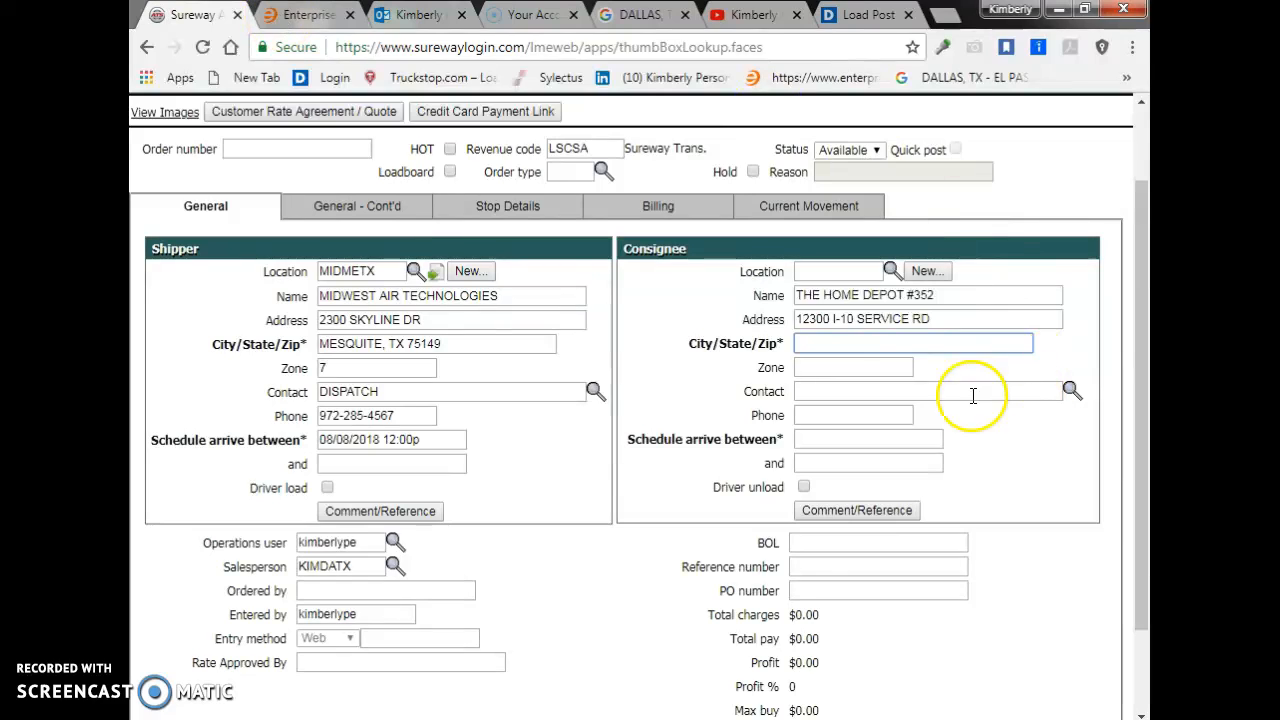
{"action": "left_click", "coordinate": [820, 343]}
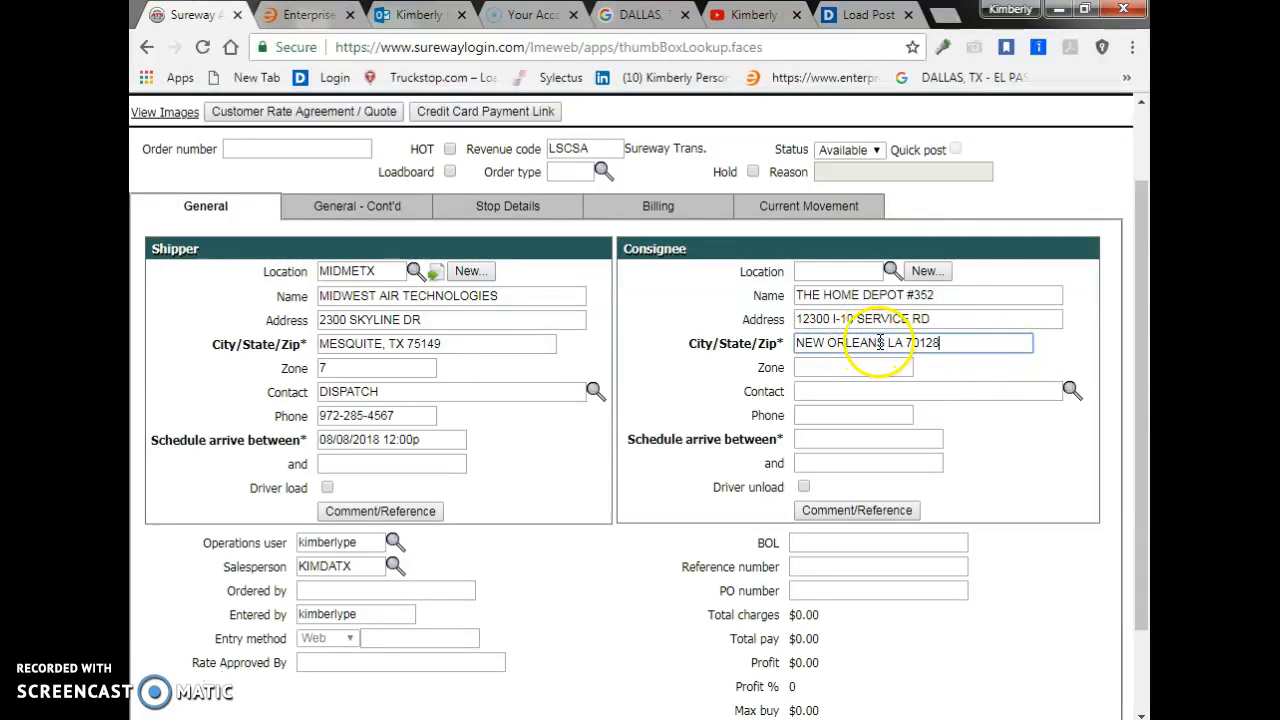
Step: Try submitting the consignee's City/State/Zip without a comma between the city and the state
{"action": "left_click", "coordinate": [1141, 322]}
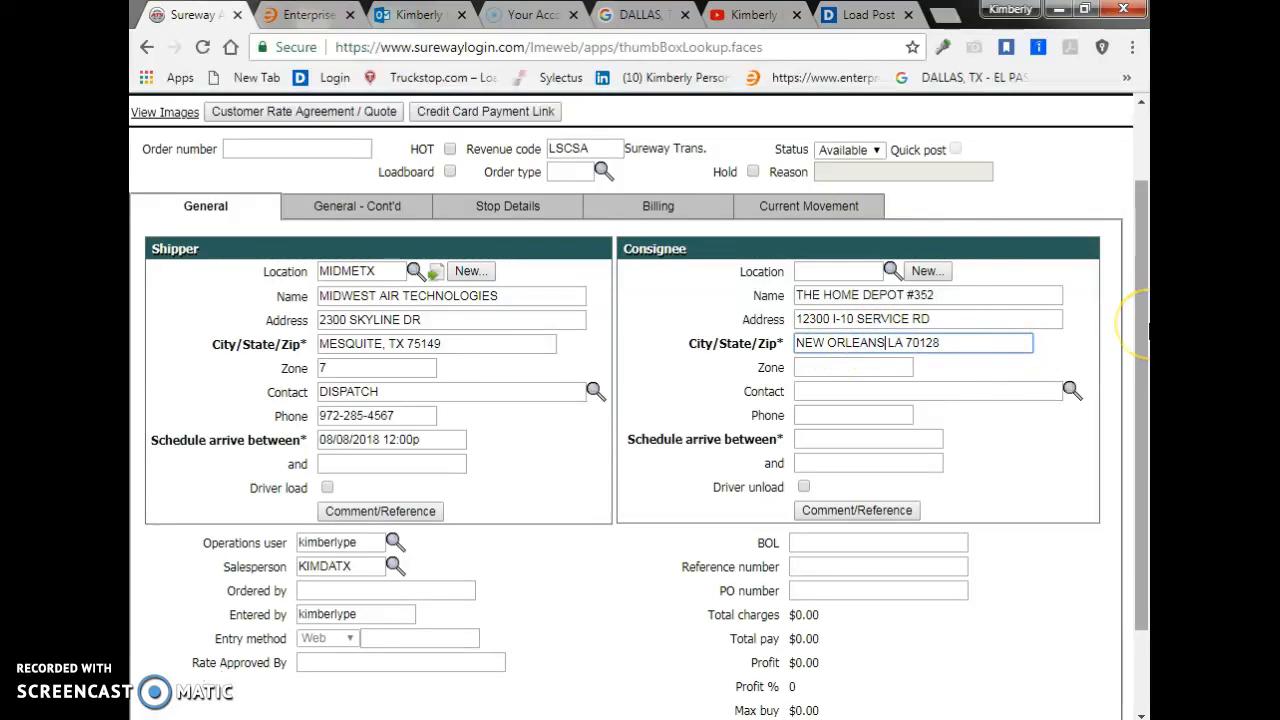
{"action": "type", "text": ","}
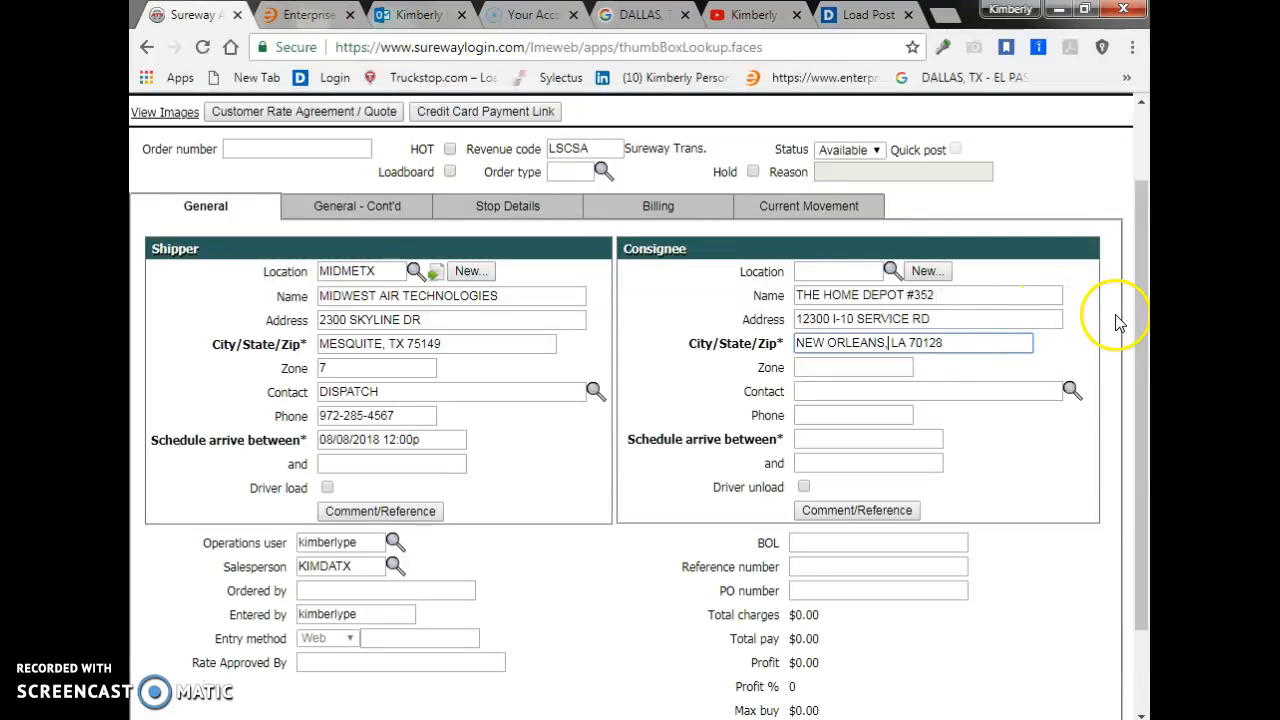
{"action": "type", "text": ","}
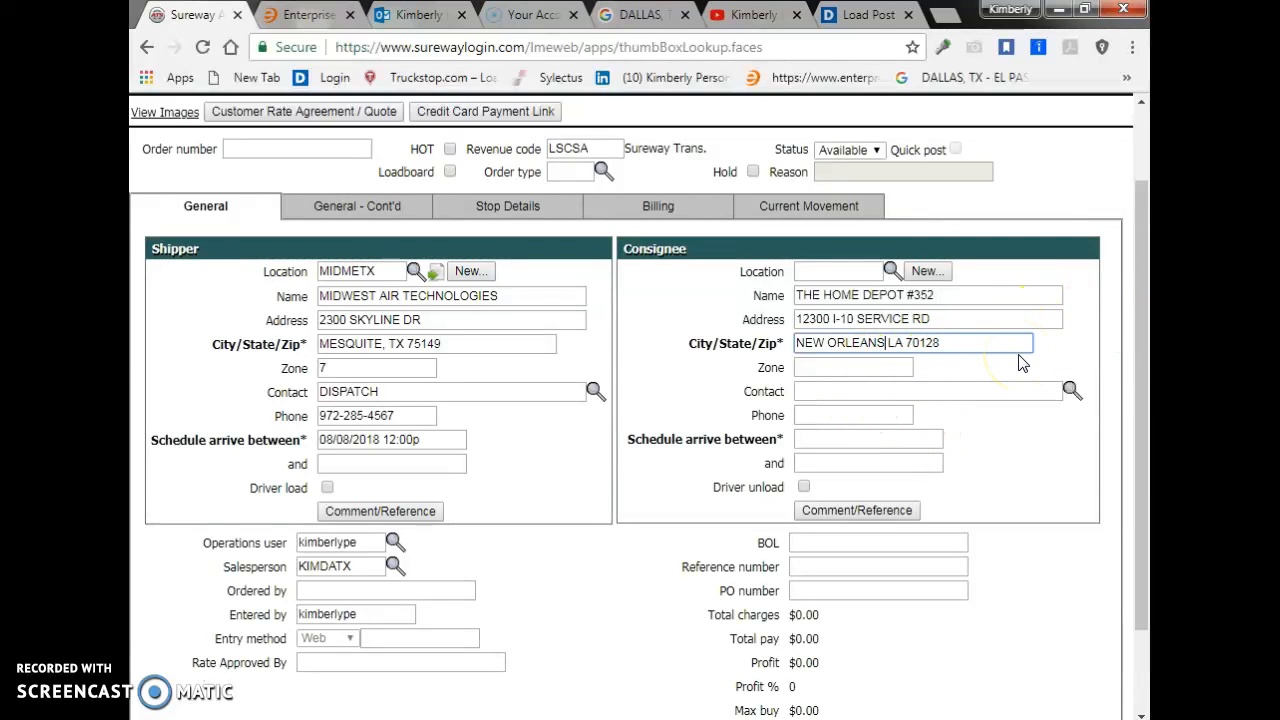
{"action": "left_click_drag", "start_coordinate": [940, 342], "coordinate": [838, 340]}
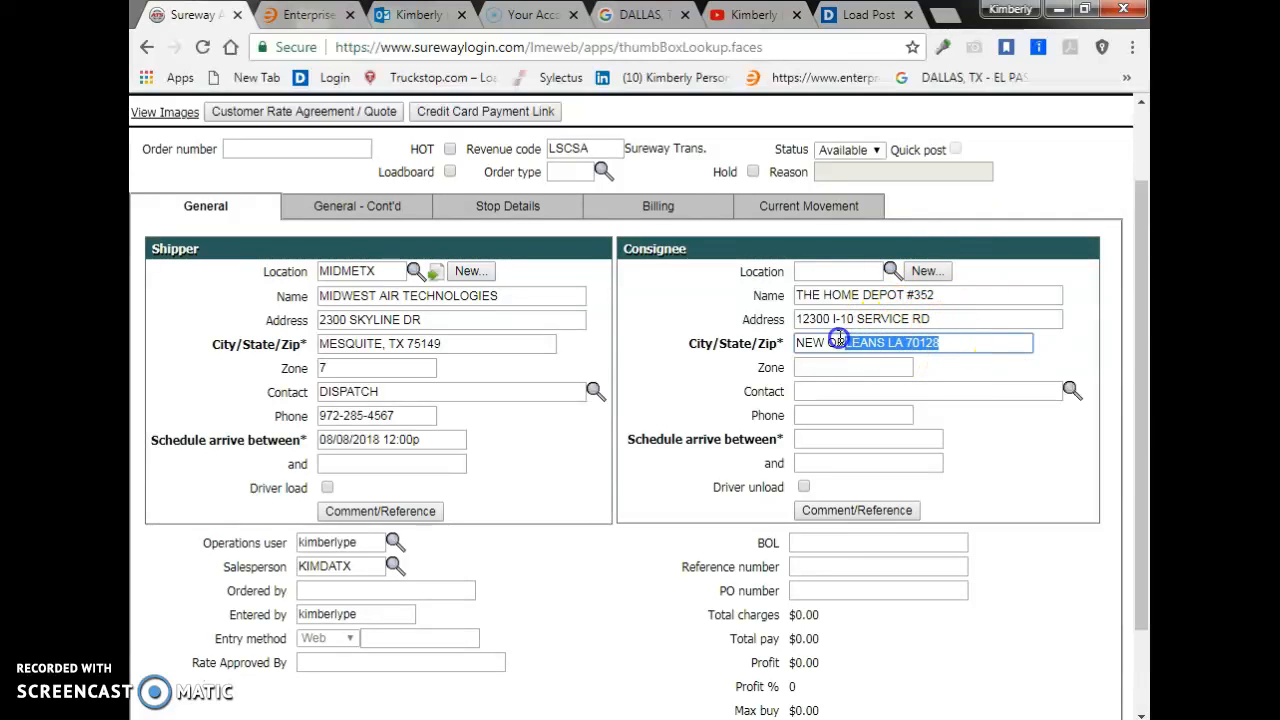
{"action": "left_click", "coordinate": [930, 344]}
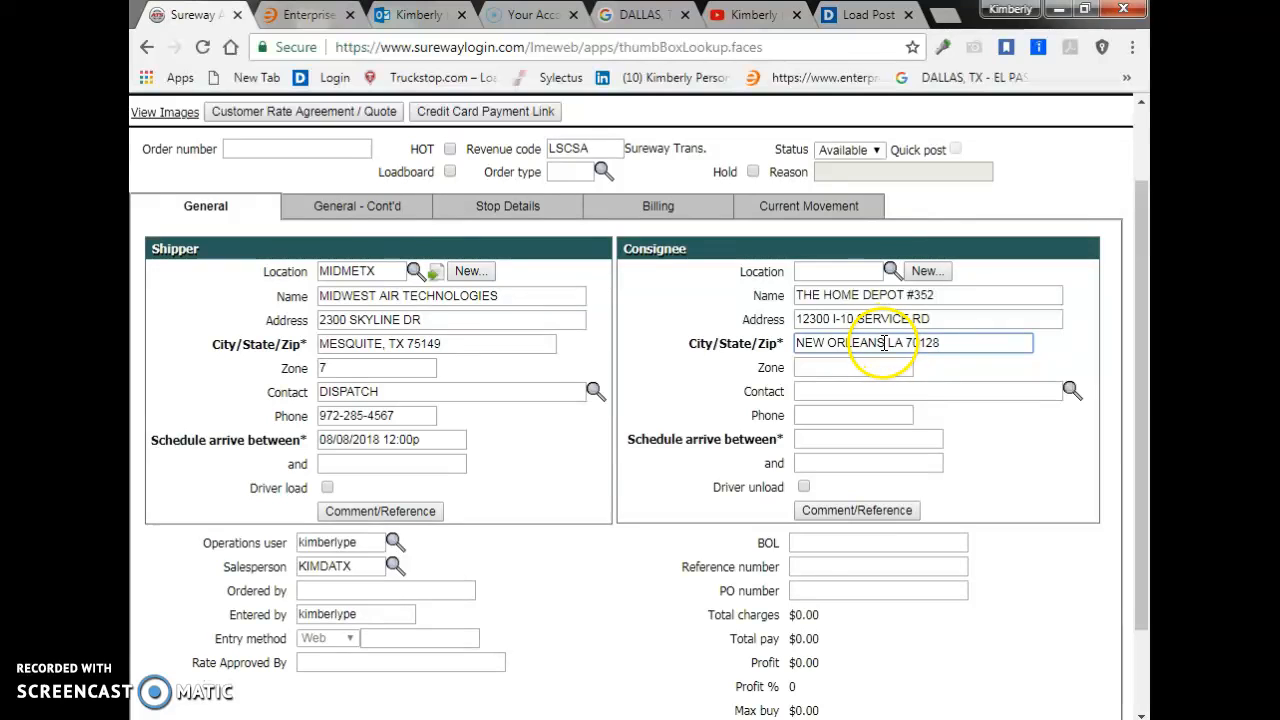
{"action": "left_click", "coordinate": [966, 420]}
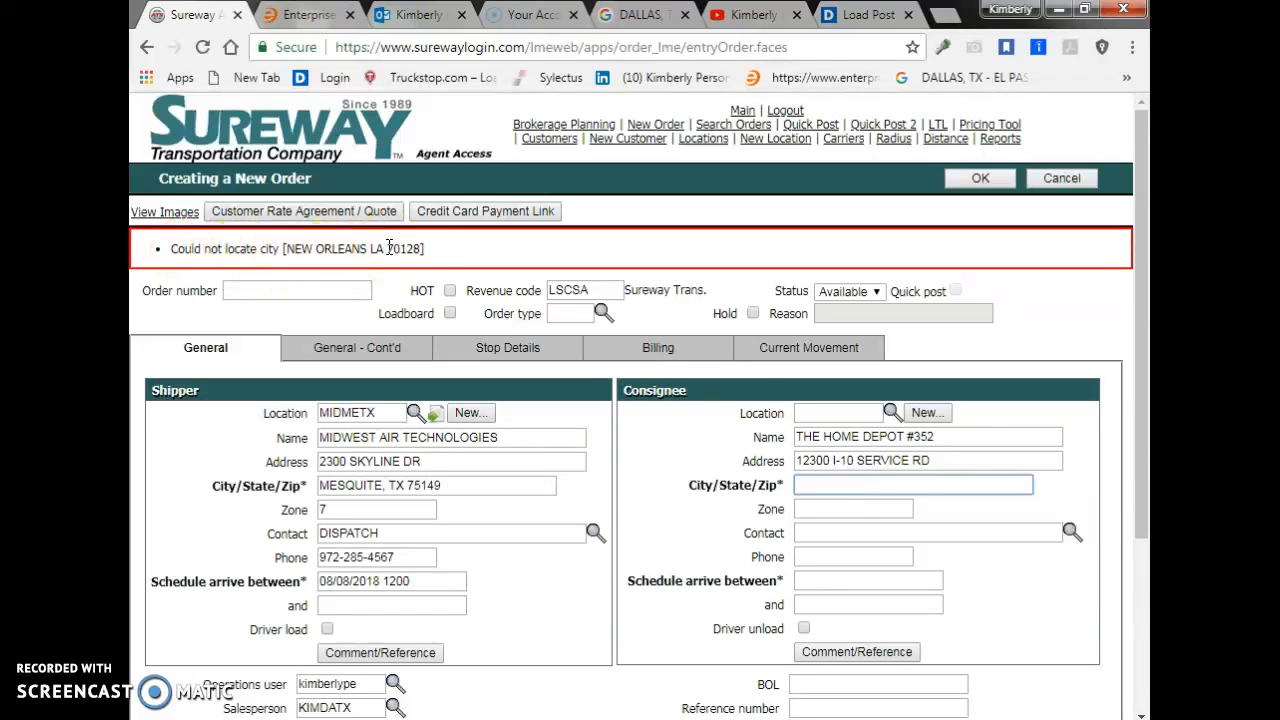
Step: Re-enter the consignee's City/State/Zip with a comma after NEW ORLEANS and have the entry looked up
{"action": "left_click", "coordinate": [822, 489]}
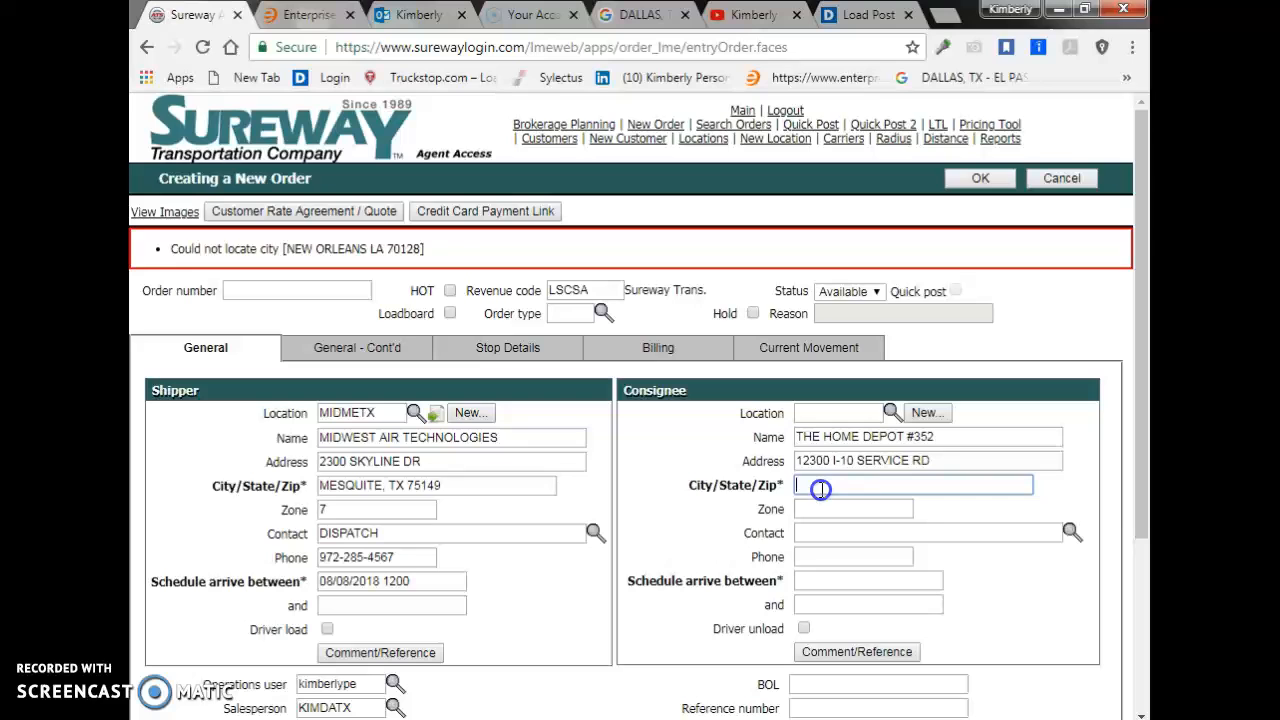
{"action": "left_click", "coordinate": [884, 484]}
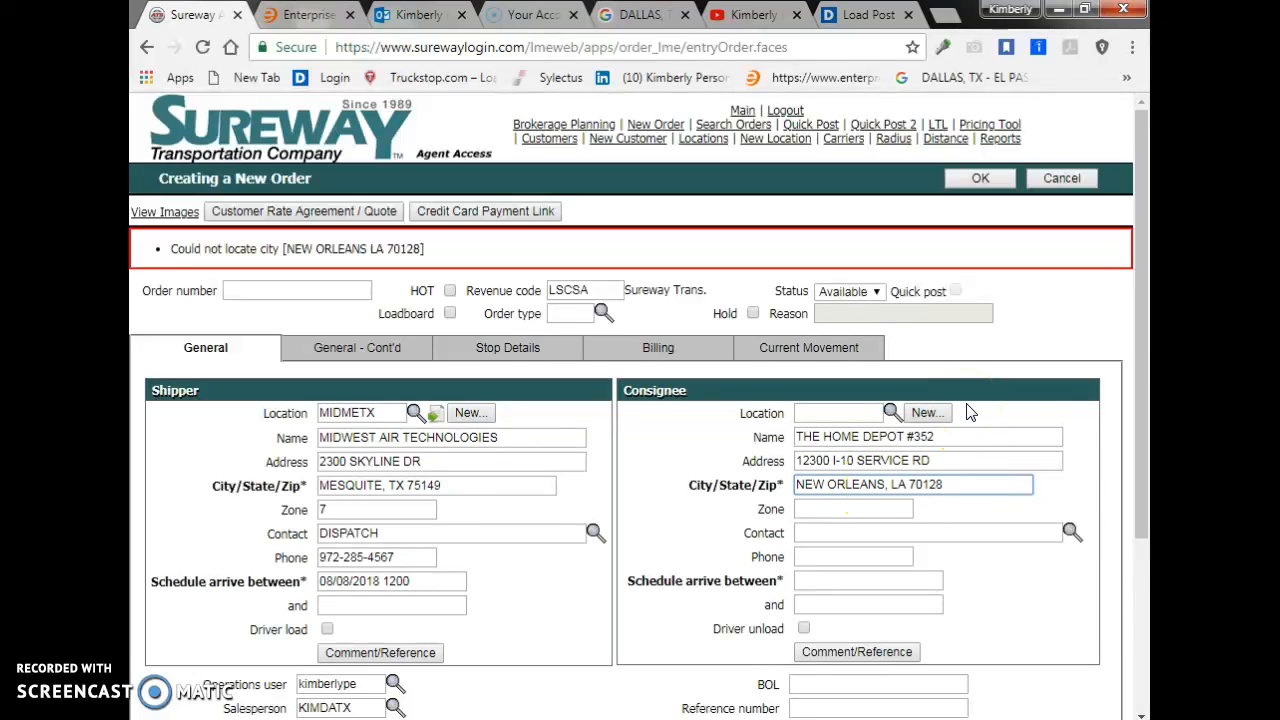
{"action": "left_click", "coordinate": [1001, 505]}
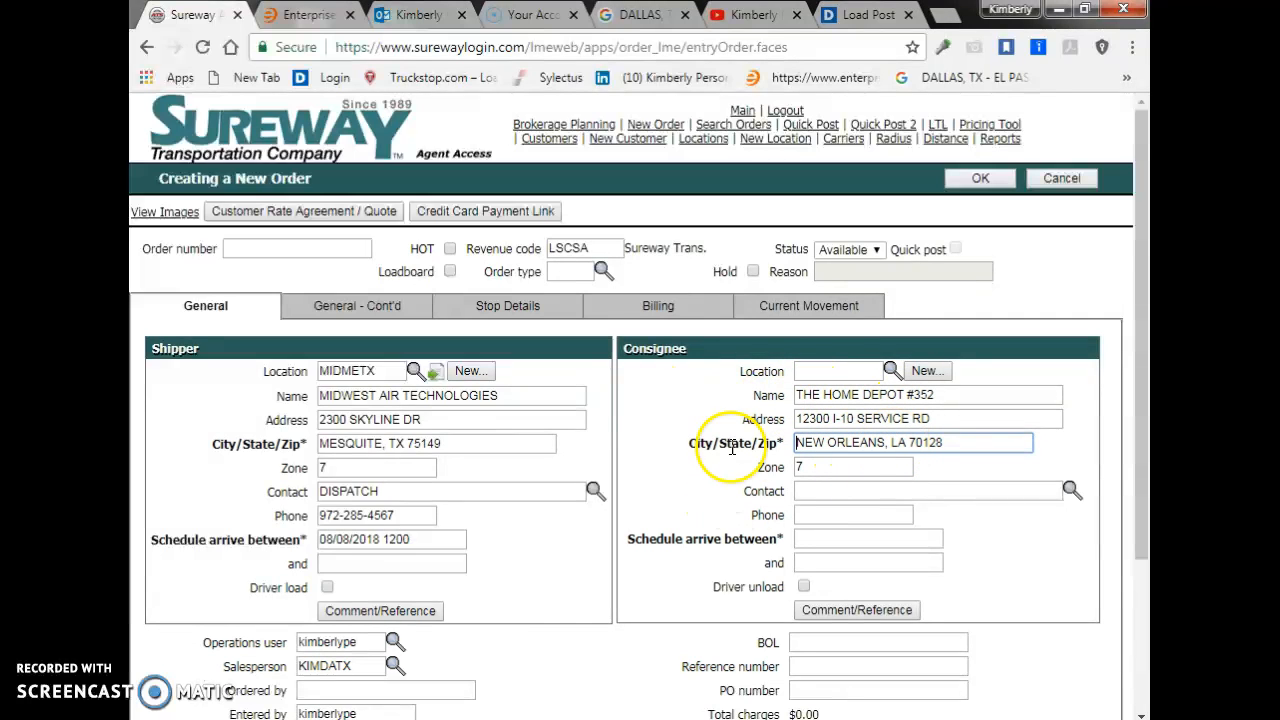
{"action": "left_click", "coordinate": [806, 540]}
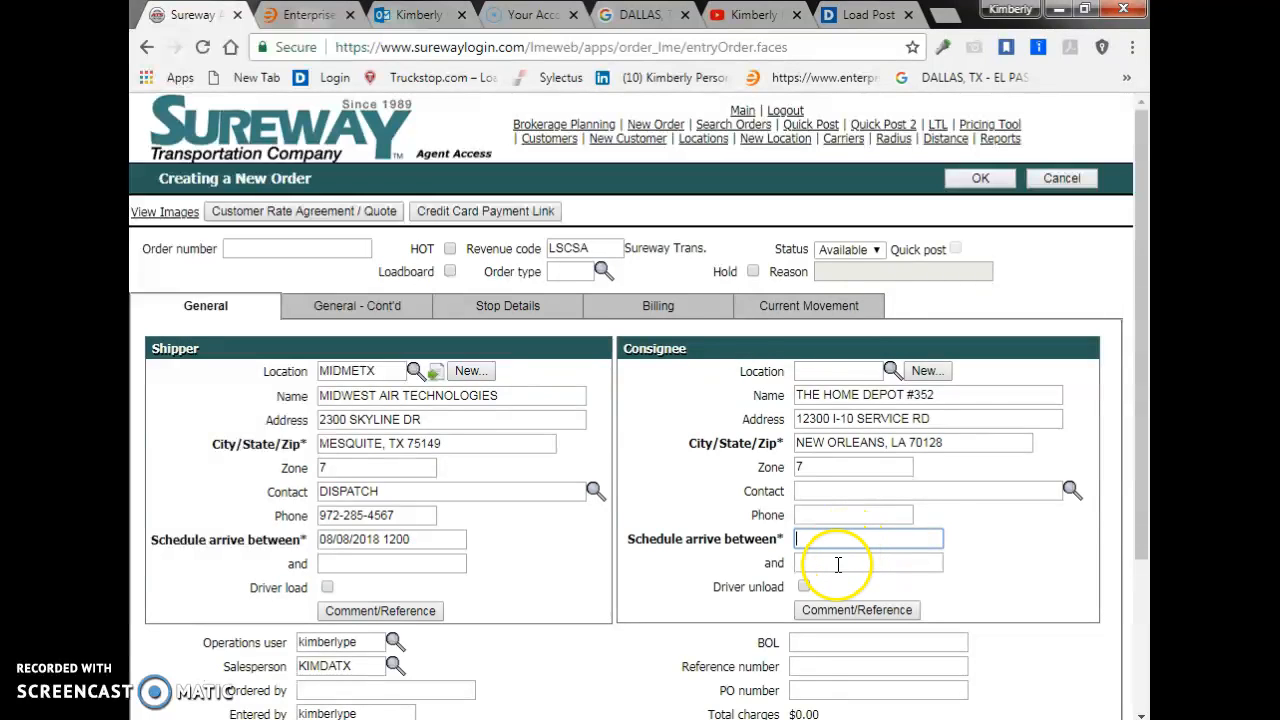
{"action": "left_click", "coordinate": [464, 718]}
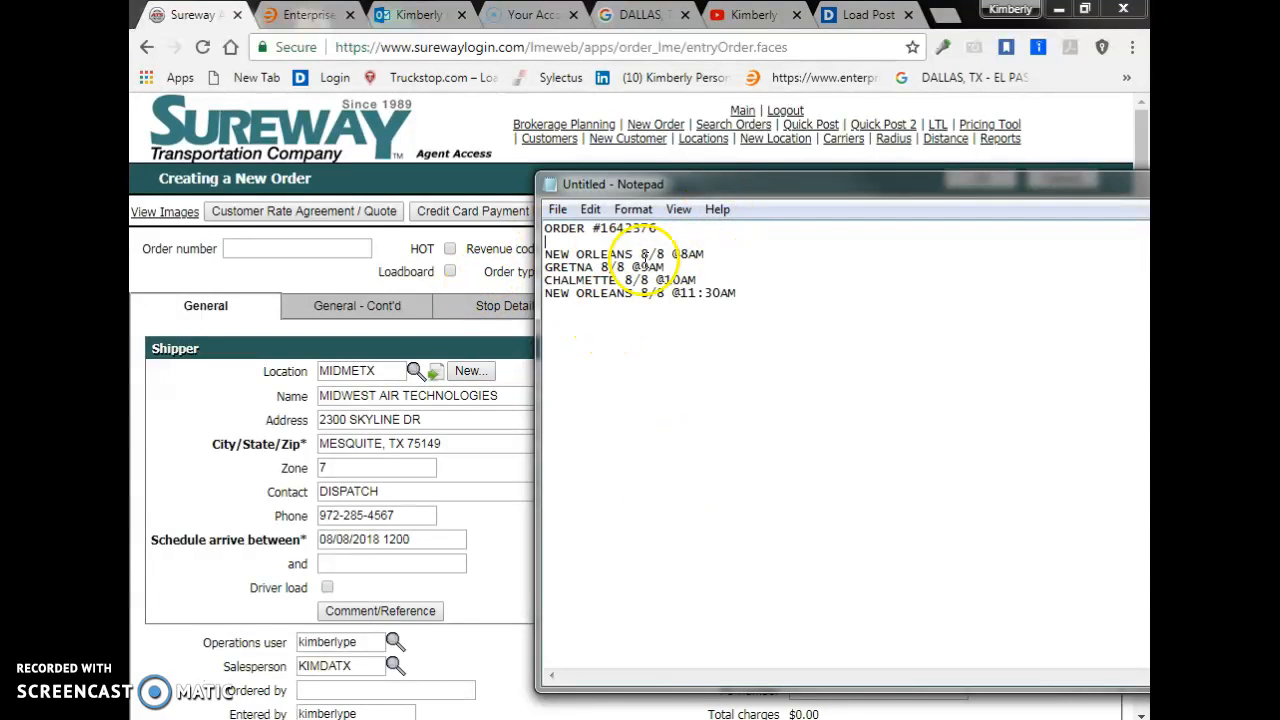
{"action": "left_click_drag", "start_coordinate": [648, 178], "coordinate": [649, 202]}
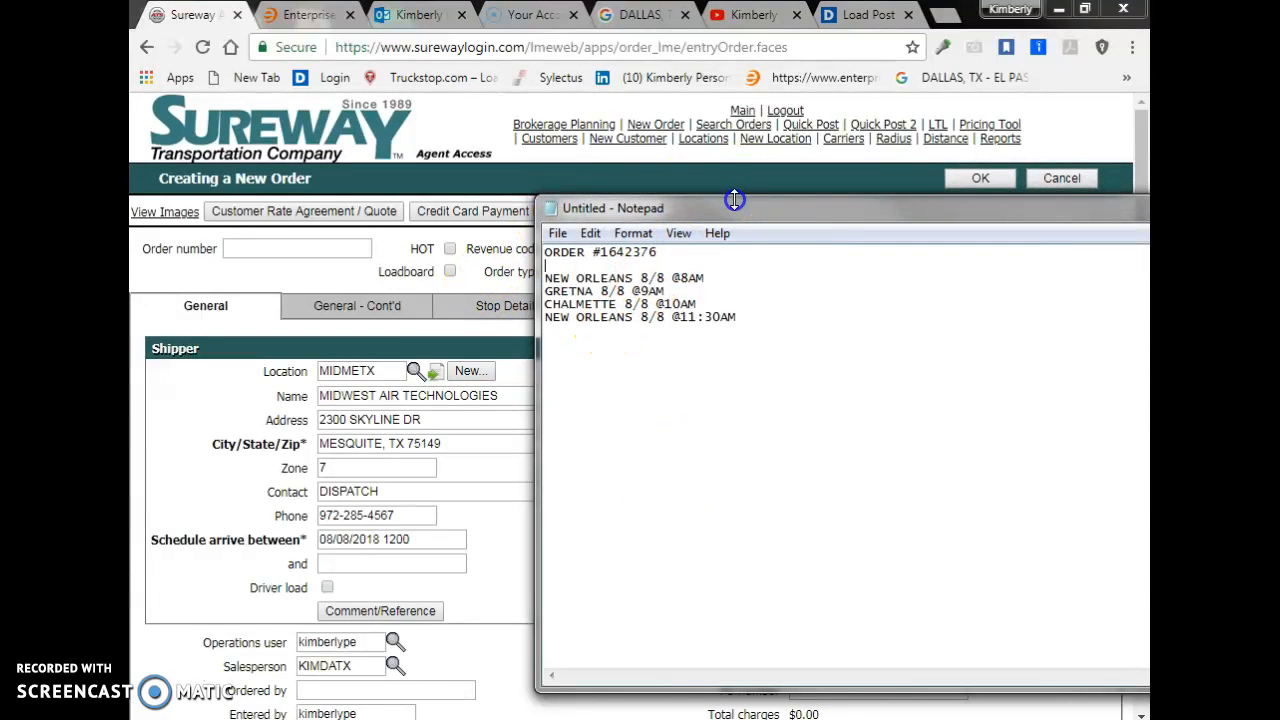
{"action": "left_click_drag", "start_coordinate": [783, 213], "coordinate": [716, 166]}
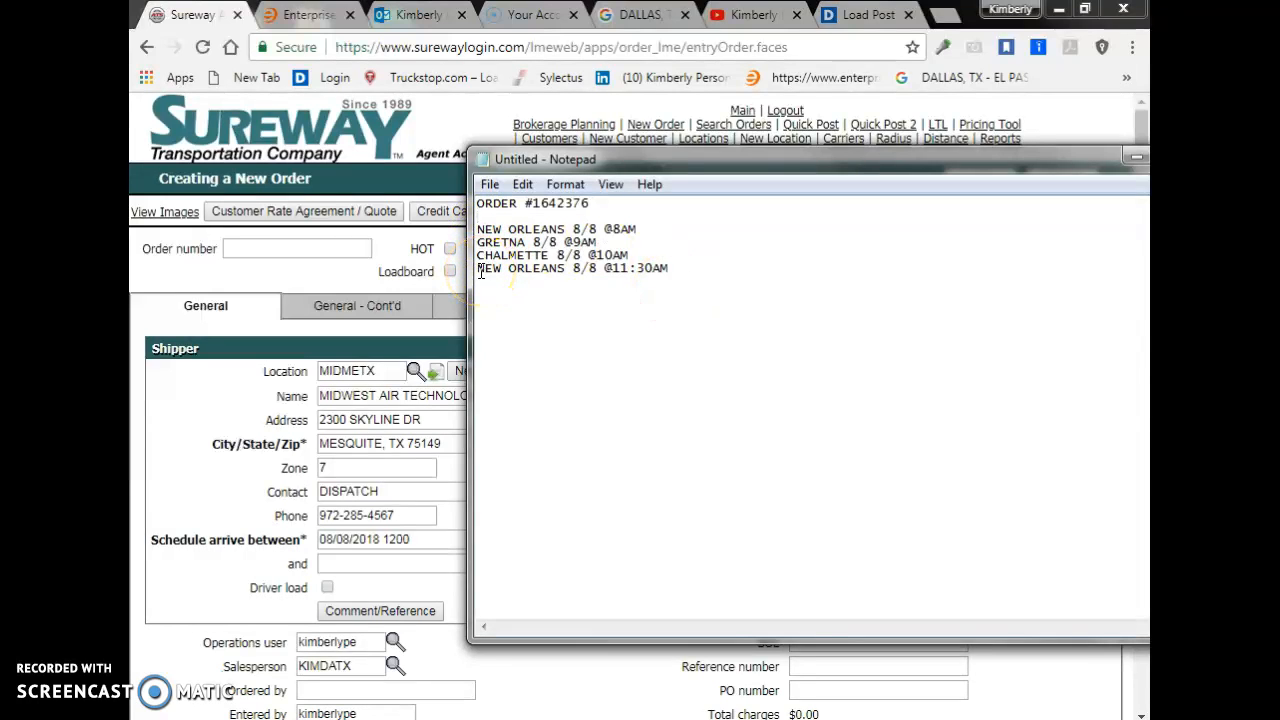
{"action": "left_click_drag", "start_coordinate": [480, 272], "coordinate": [500, 279]}
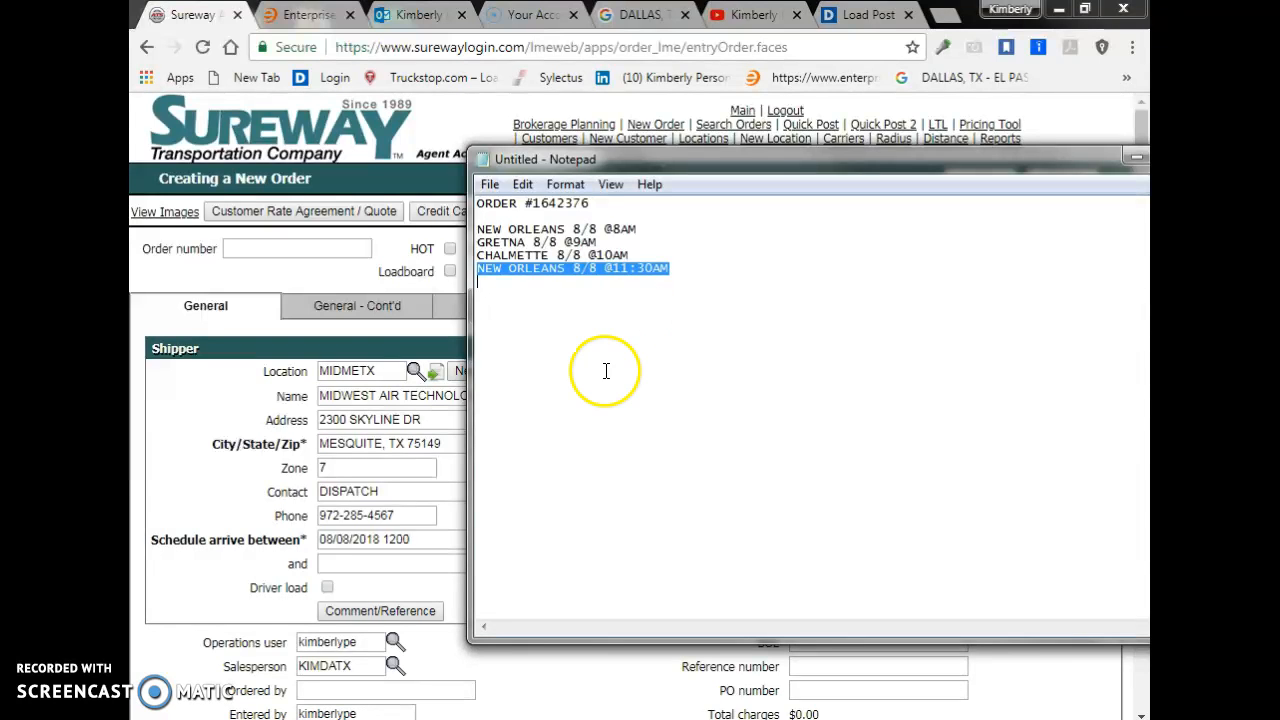
Step: Place the Notepad appointment notes beside the Enterprise shipment details and compare them with the origin pickup and first stopoff delivery
{"action": "left_click", "coordinate": [283, 12]}
{"action": "scroll", "coordinate": [540, 300], "scroll_direction": "up", "scroll_amount": 10}
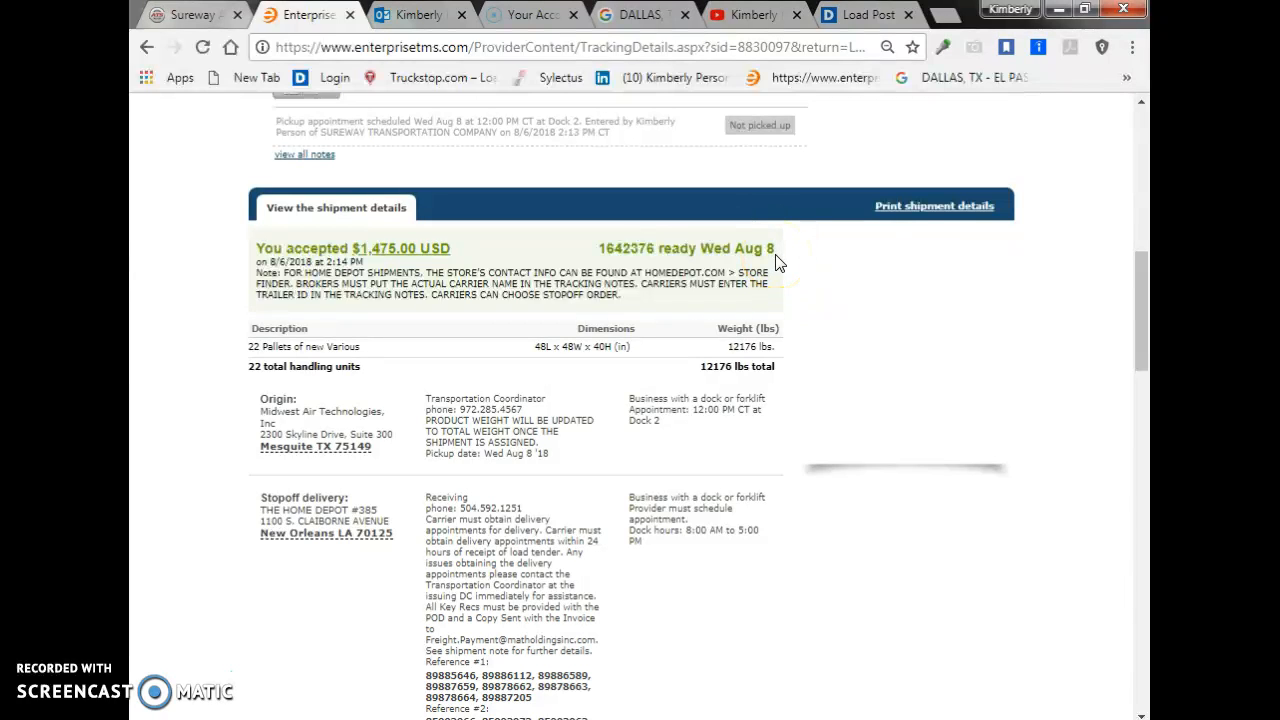
{"action": "left_click", "coordinate": [630, 717]}
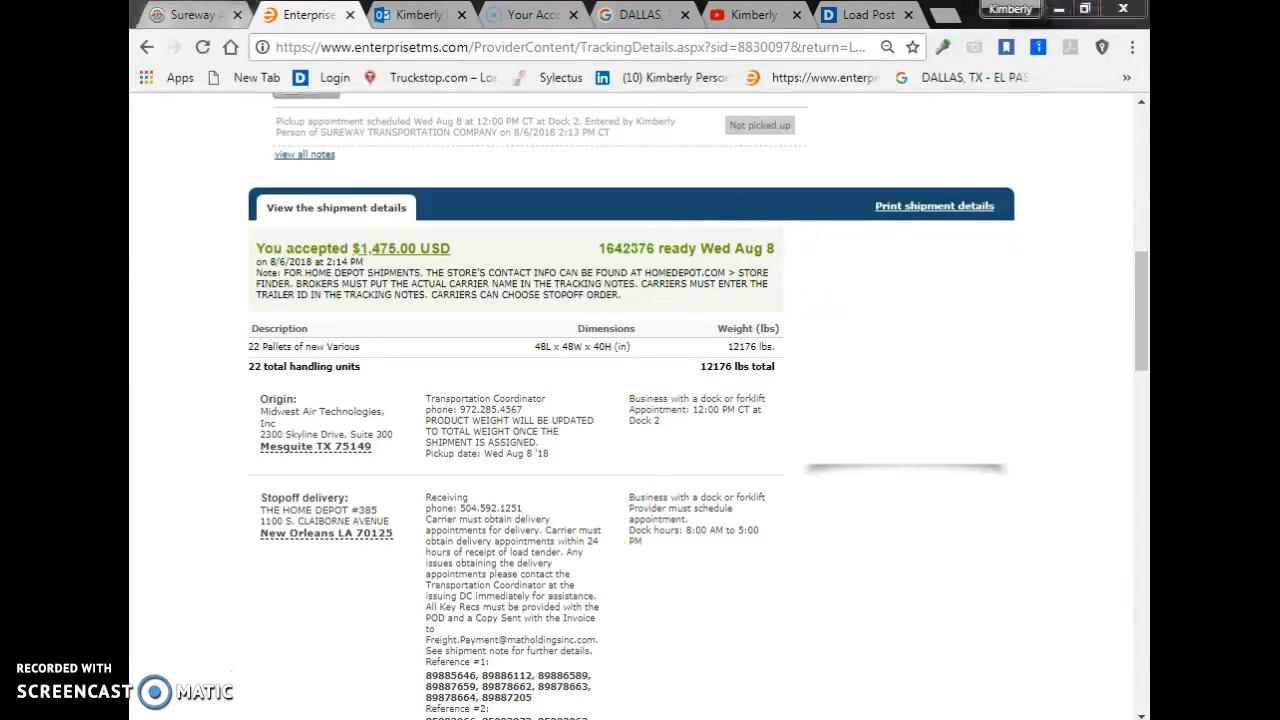
{"action": "left_click_drag", "start_coordinate": [713, 163], "coordinate": [1092, 163]}
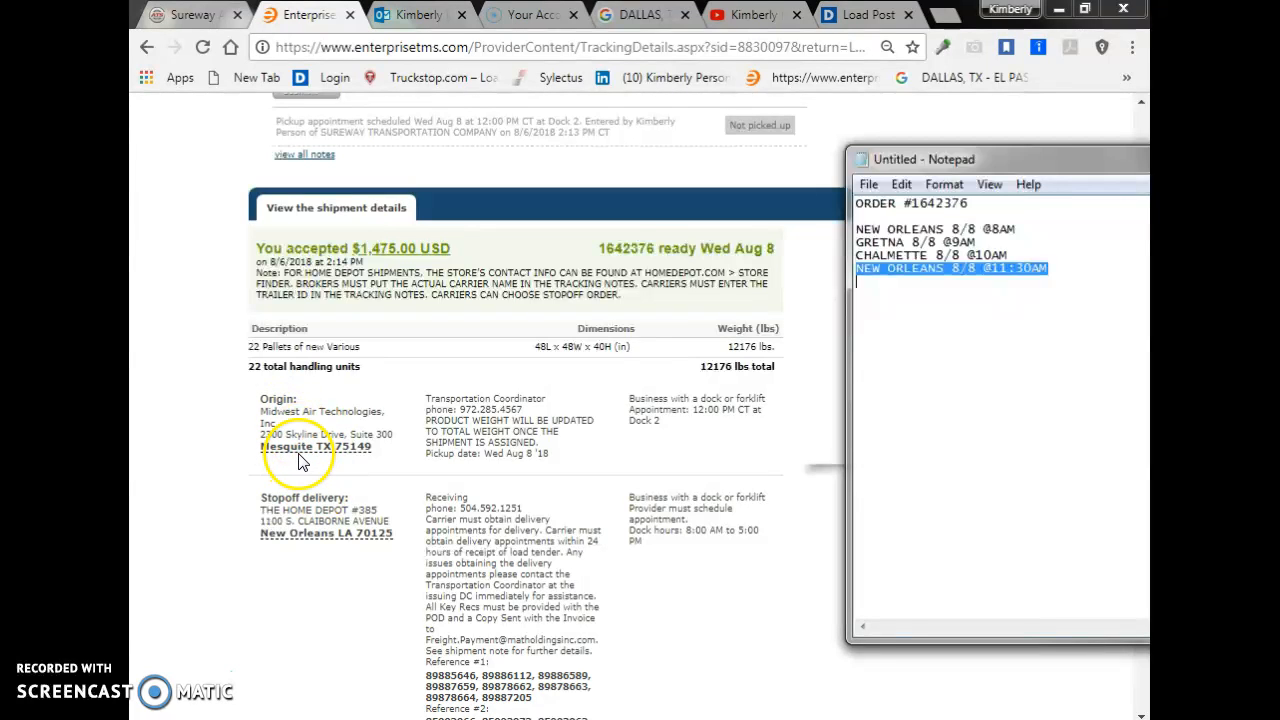
{"action": "mouse_move", "coordinate": [329, 453]}
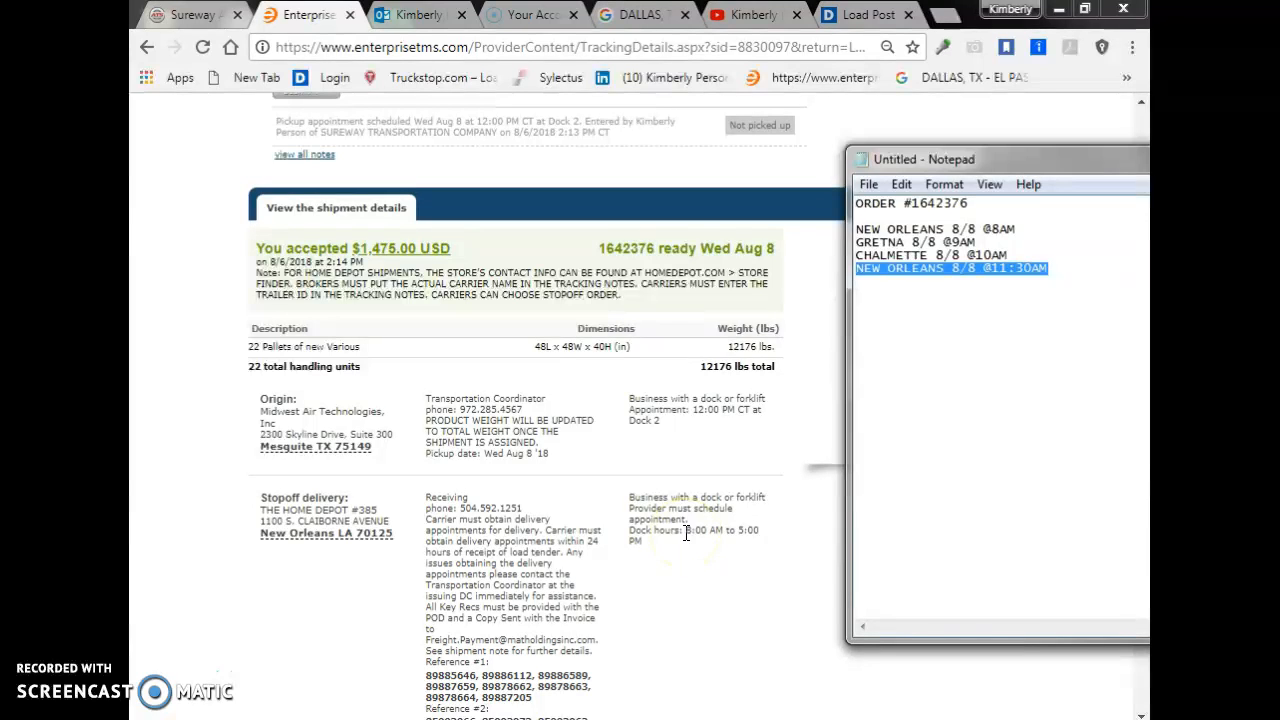
Step: Check the first stopoff's dock hours, and change the date of all four deliveries in the Notepad notes to 8/9
{"action": "left_click_drag", "start_coordinate": [686, 534], "coordinate": [762, 531]}
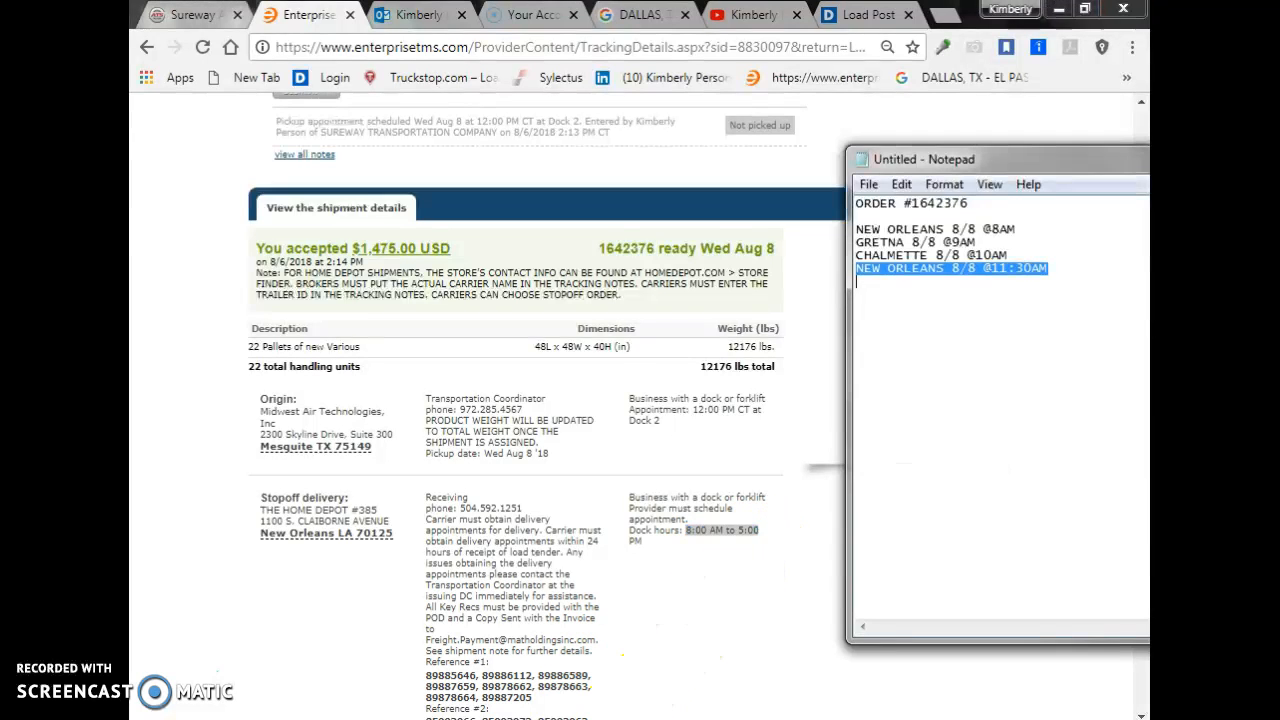
{"action": "left_click_drag", "start_coordinate": [1048, 161], "coordinate": [983, 167]}
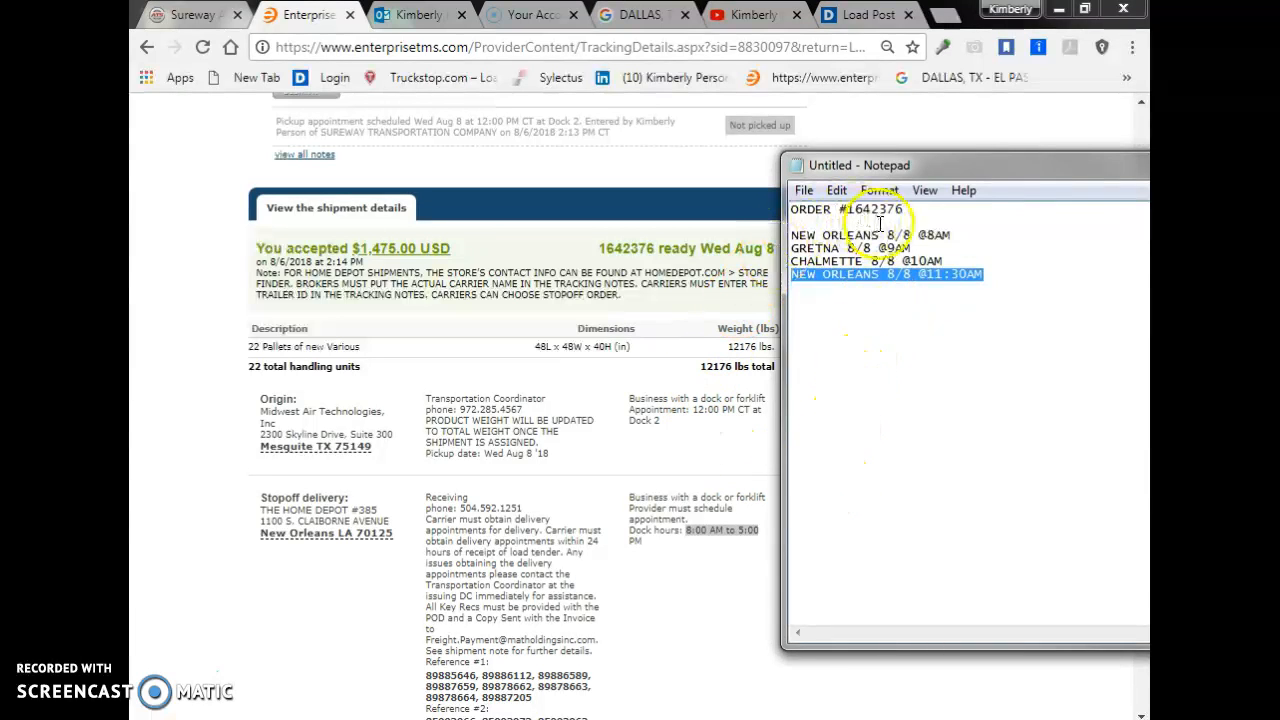
{"action": "left_click", "coordinate": [913, 237]}
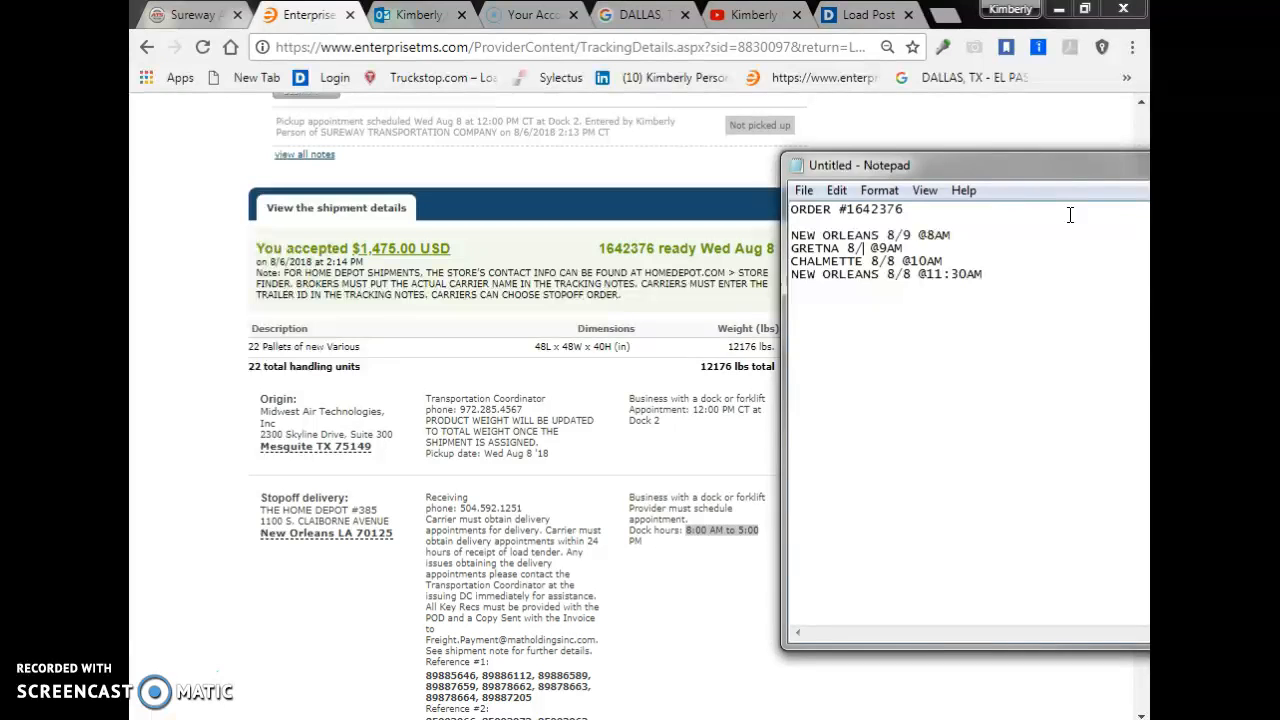
{"action": "left_click", "coordinate": [890, 261]}
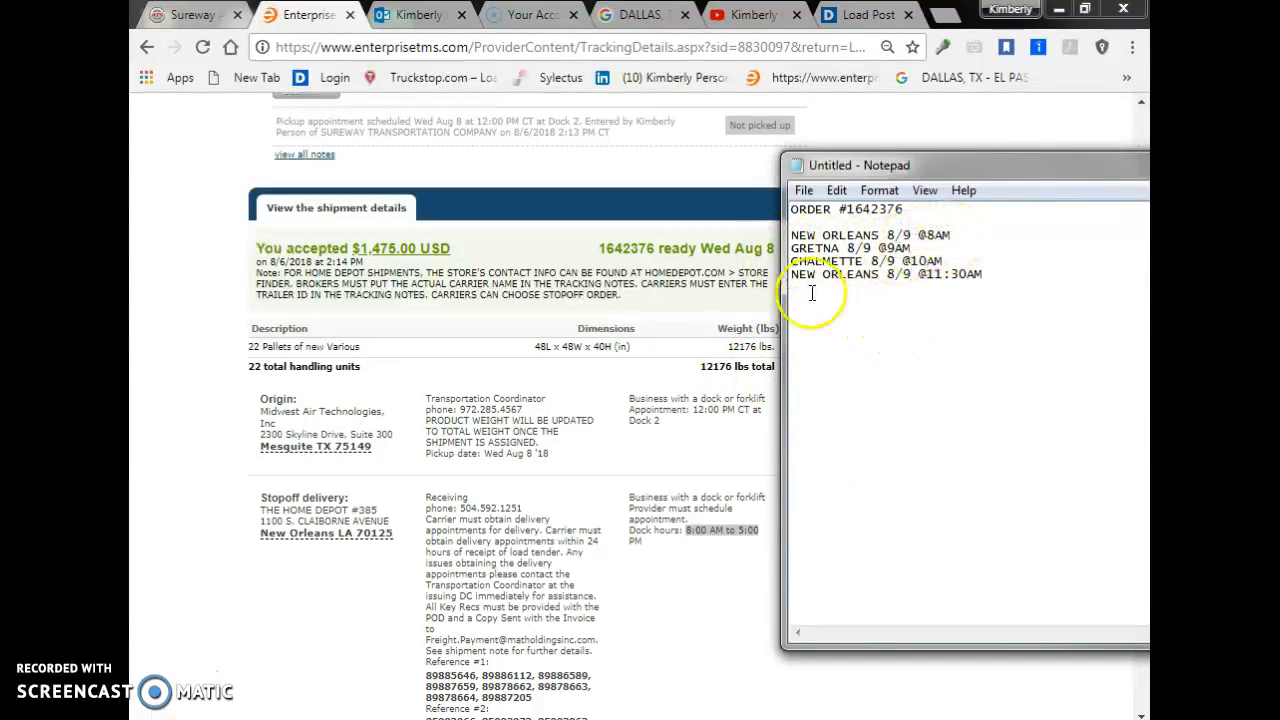
Step: Compare the Notepad appointment times with the Gretna and Chalmette stopoffs and the final New Orleans destination in the Enterprise shipment details
{"action": "left_click", "coordinate": [510, 490]}
{"action": "scroll", "coordinate": [500, 495], "scroll_direction": "down", "scroll_amount": 5}
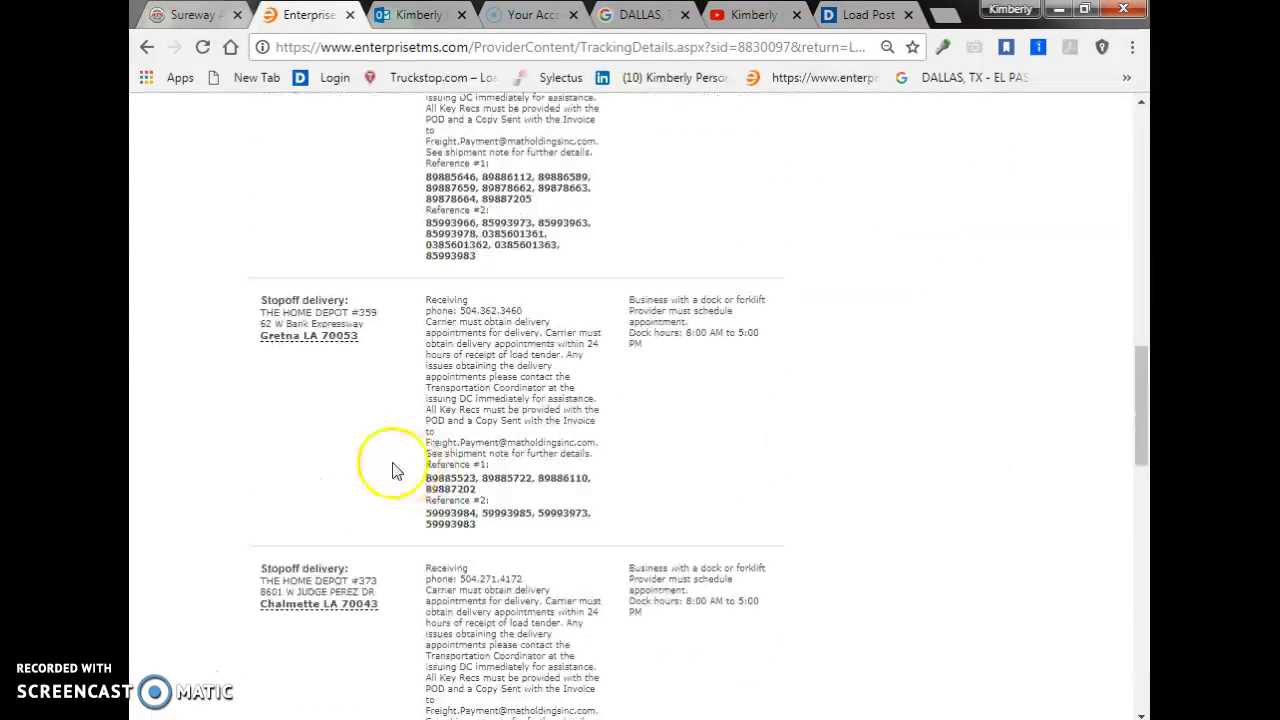
{"action": "key", "text": "alt+Tab"}
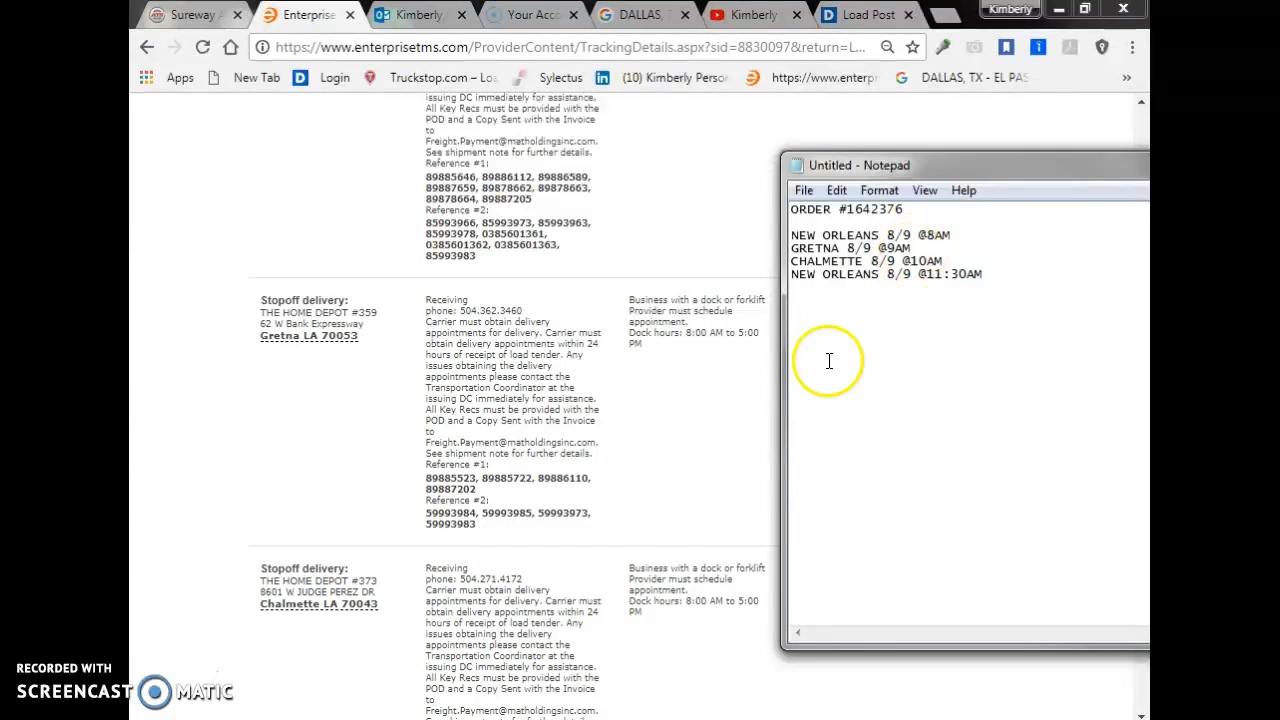
{"action": "left_click_drag", "start_coordinate": [572, 646], "coordinate": [424, 646]}
{"action": "scroll", "coordinate": [386, 529], "scroll_direction": "down", "scroll_amount": 3}
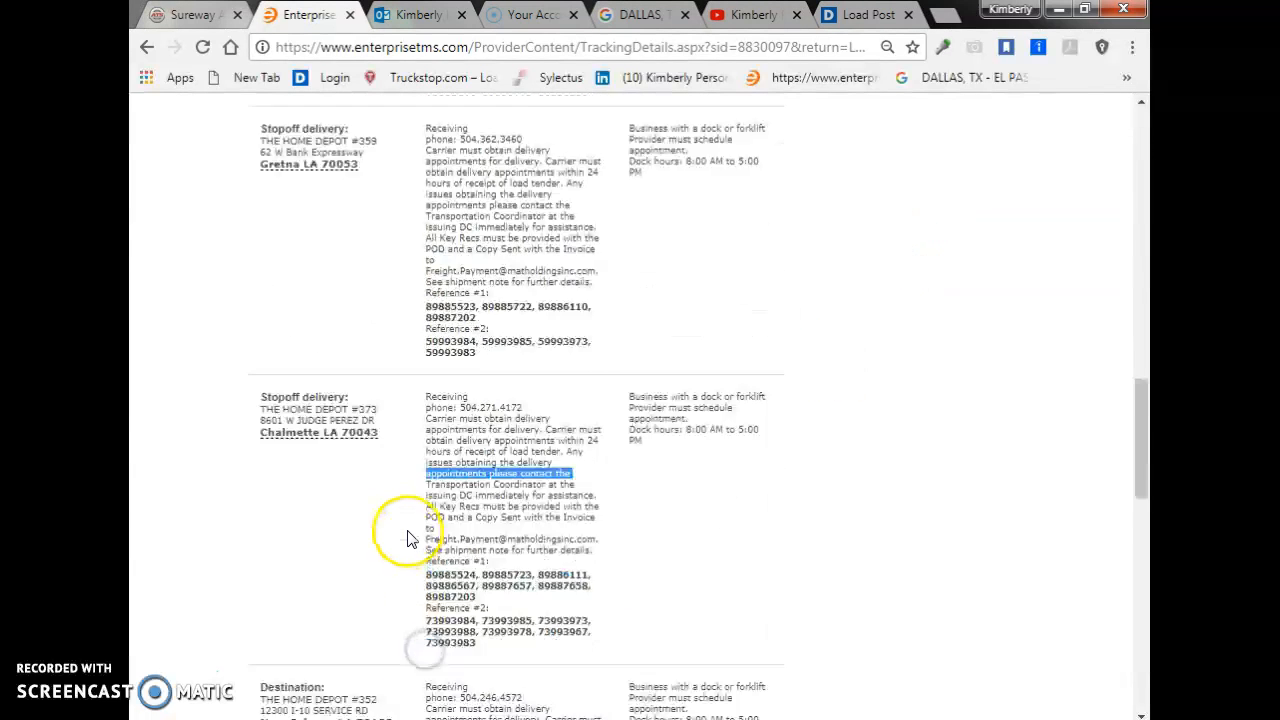
{"action": "key", "text": "alt+Tab"}
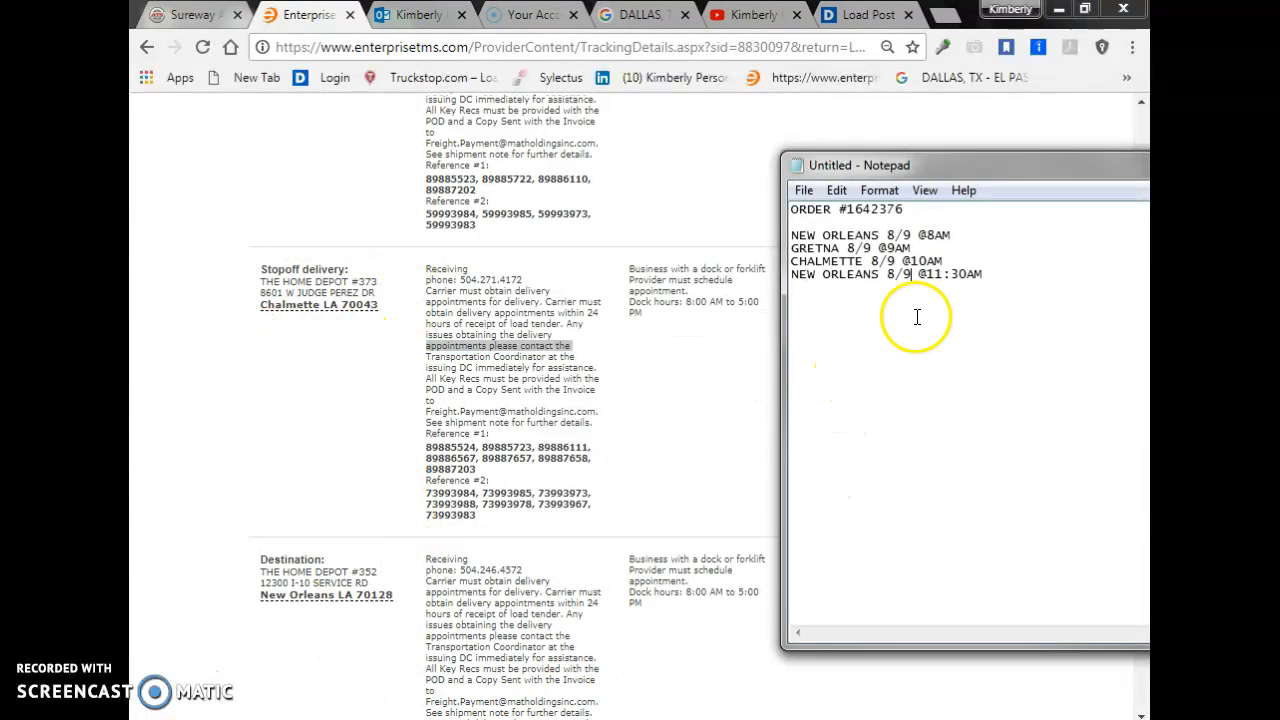
{"action": "left_click", "coordinate": [412, 480]}
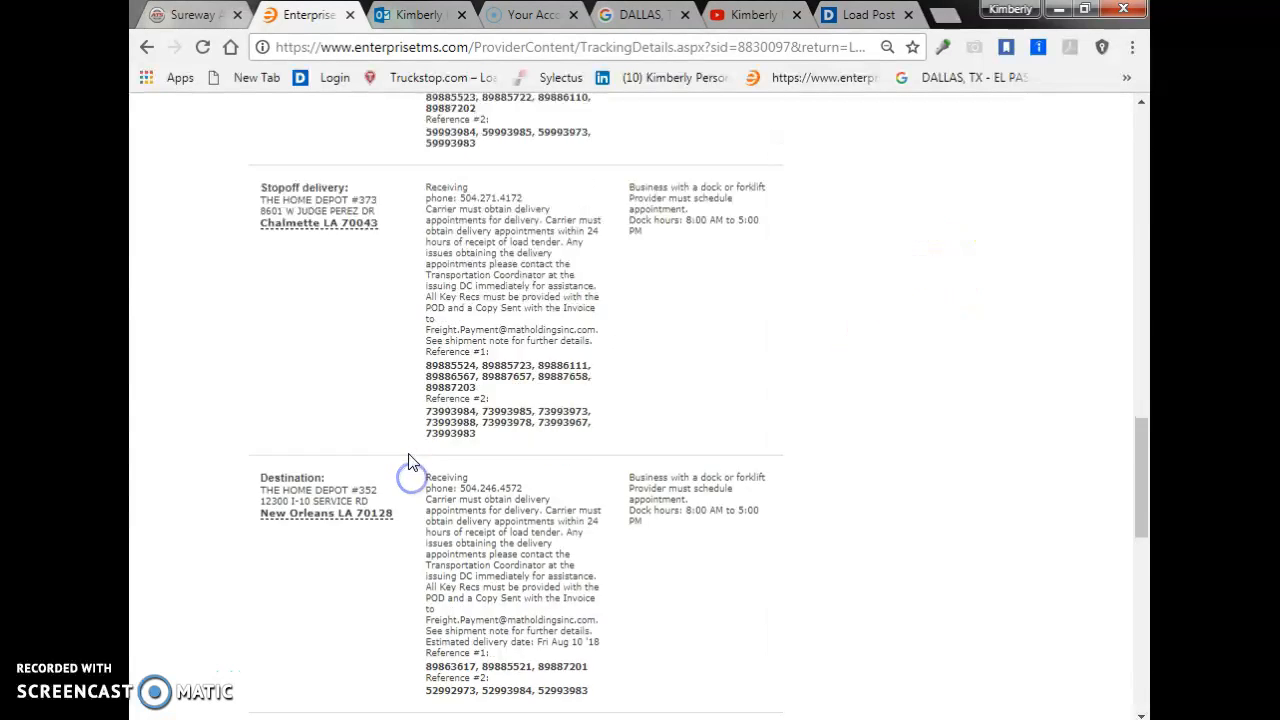
{"action": "scroll", "coordinate": [414, 466], "scroll_direction": "down", "scroll_amount": 4}
{"action": "key", "text": "alt+Tab"}
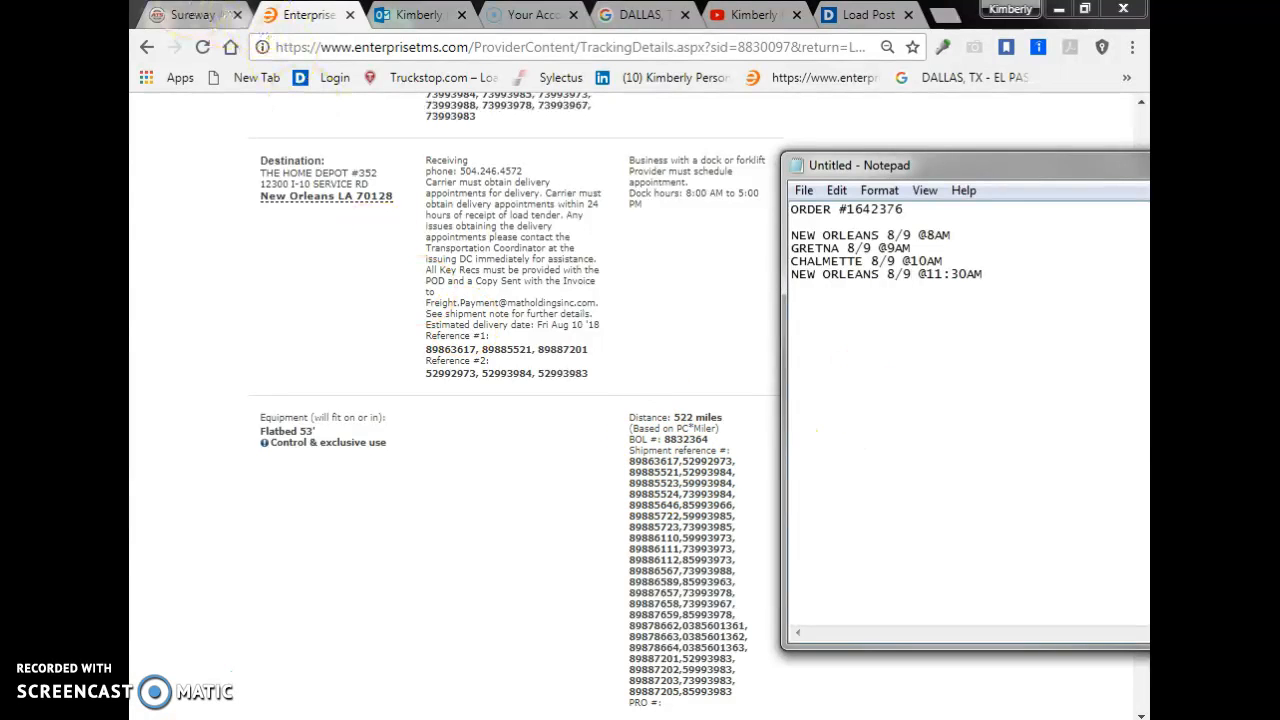
Step: In the Sureway order, set the start of the consignee's scheduled arrival to 08/09/2018 11:30a, matching the final New Orleans appointment
{"action": "left_click", "coordinate": [196, 16]}
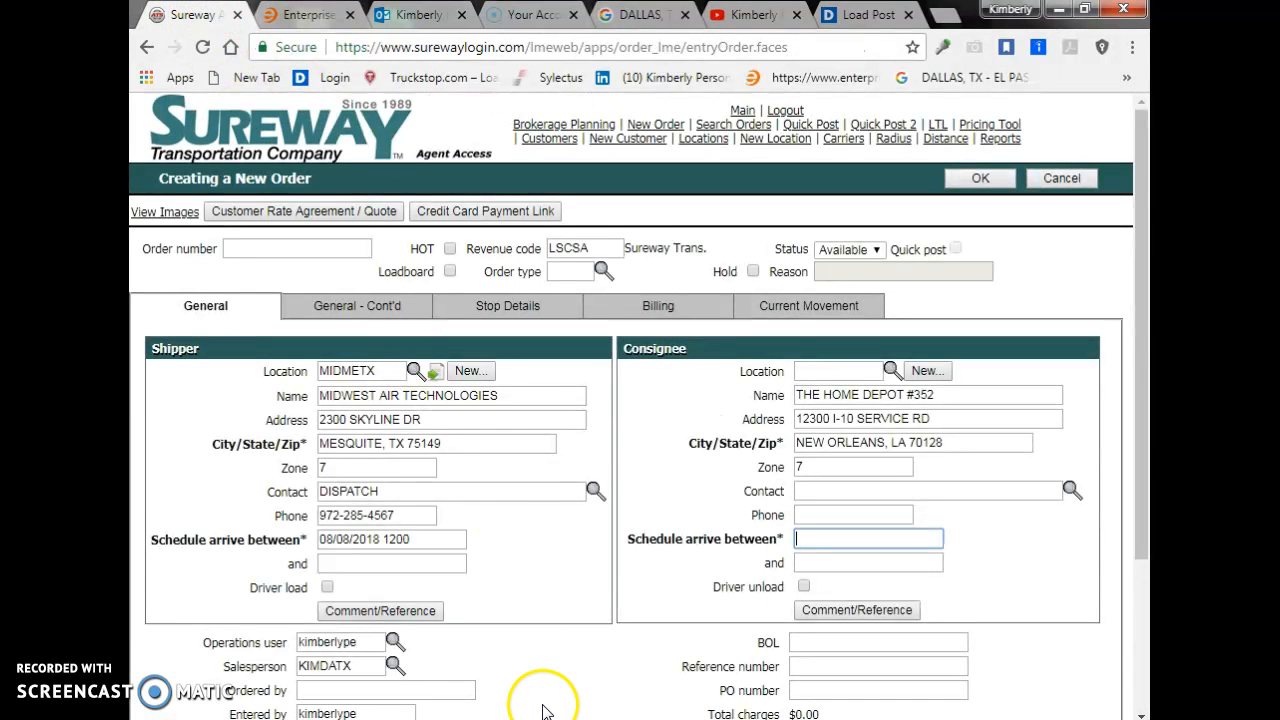
{"action": "left_click", "coordinate": [800, 535]}
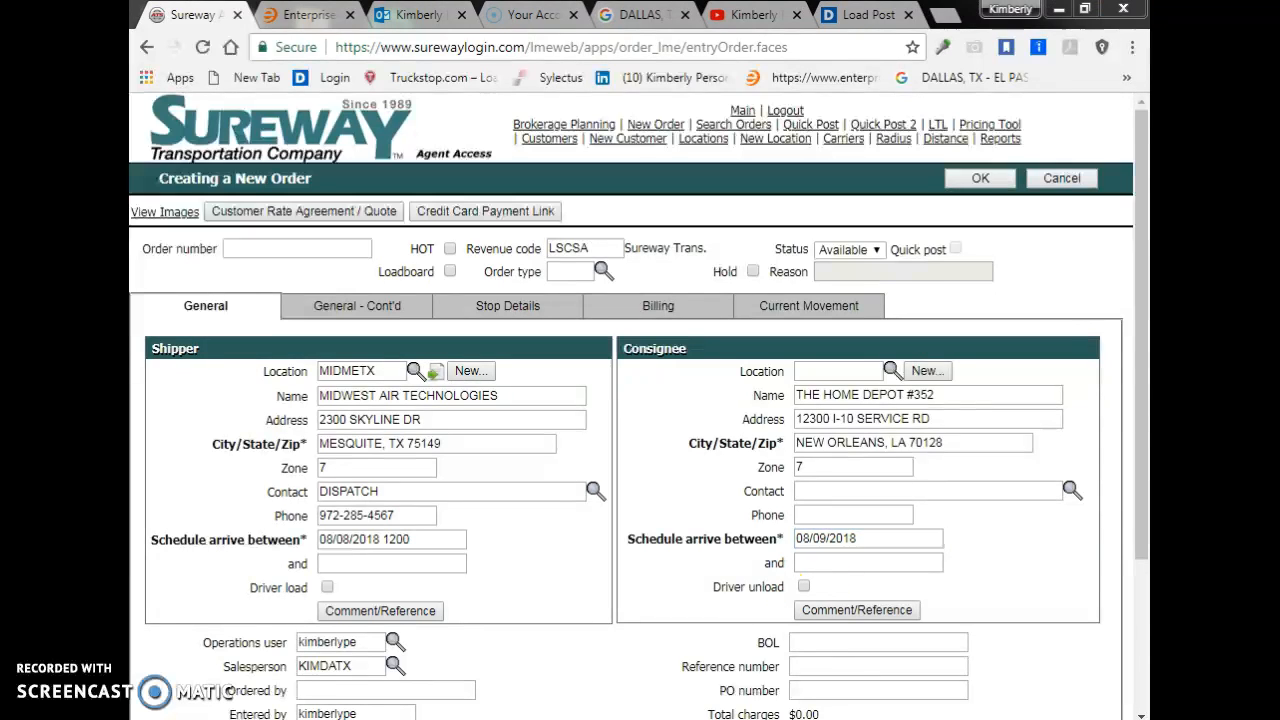
{"action": "key", "text": "alt+Tab"}
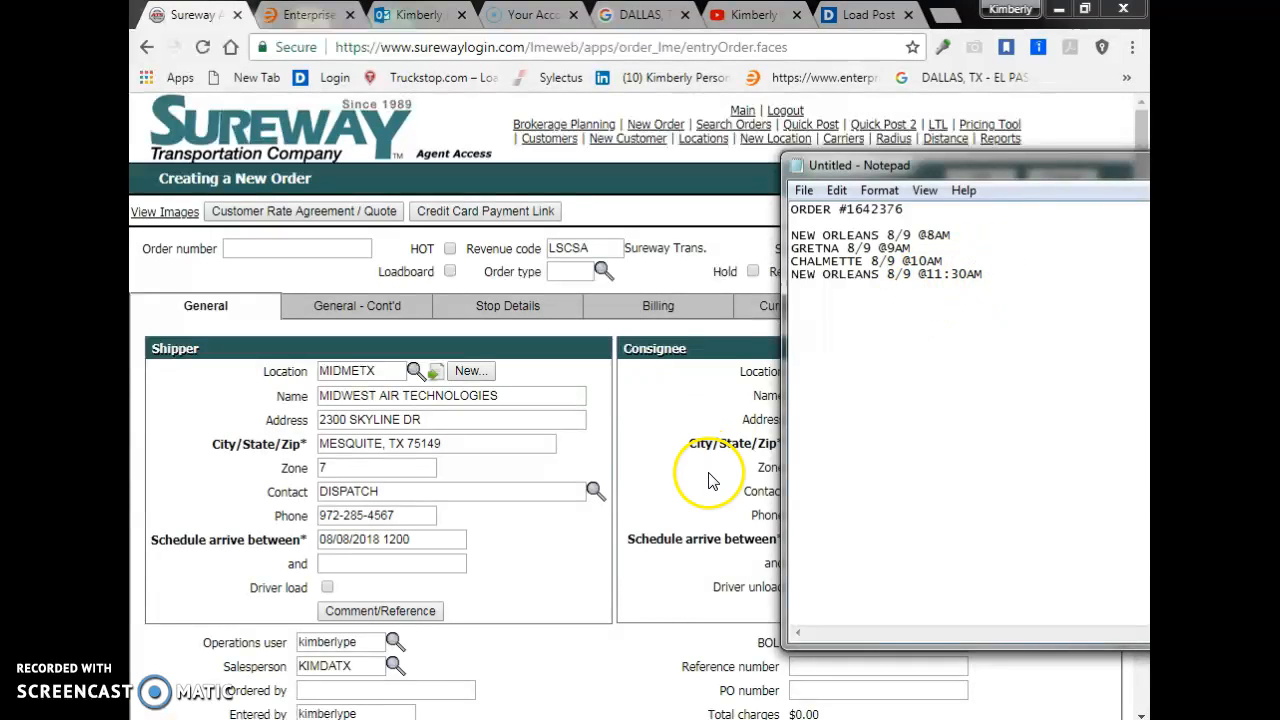
{"action": "left_click", "coordinate": [698, 568]}
{"action": "left_click", "coordinate": [901, 539]}
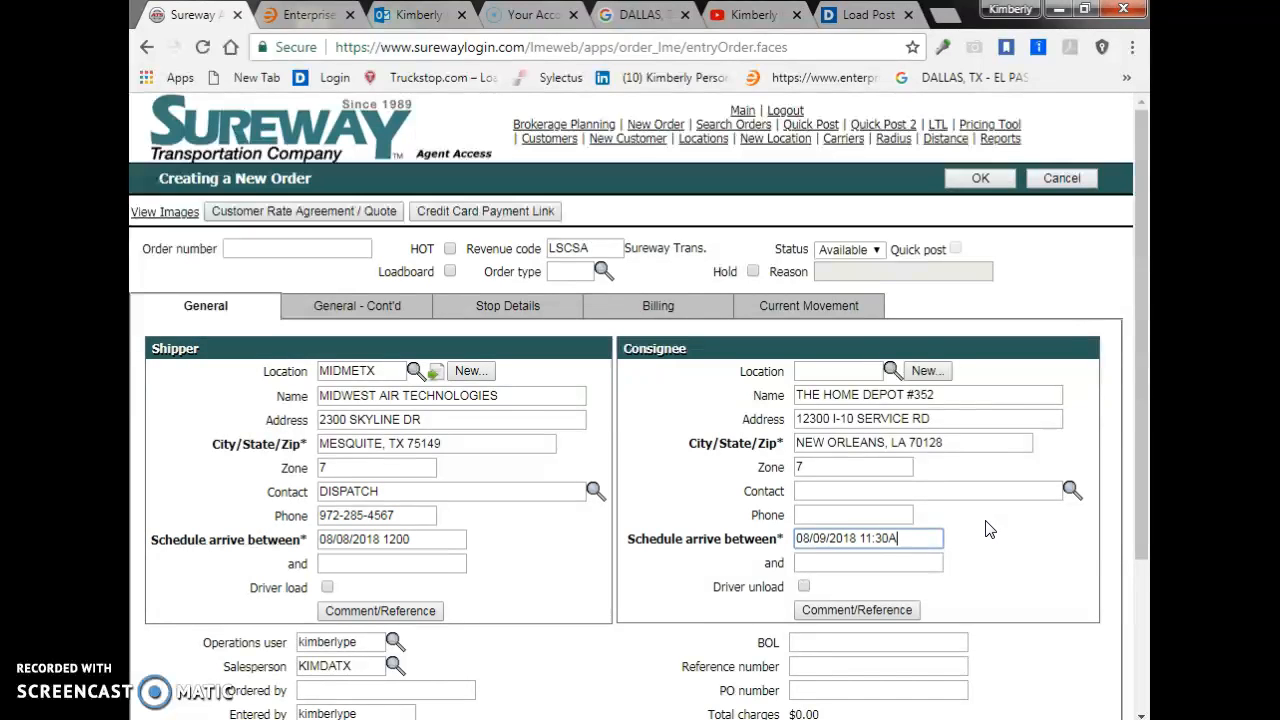
{"action": "left_click", "coordinate": [851, 563]}
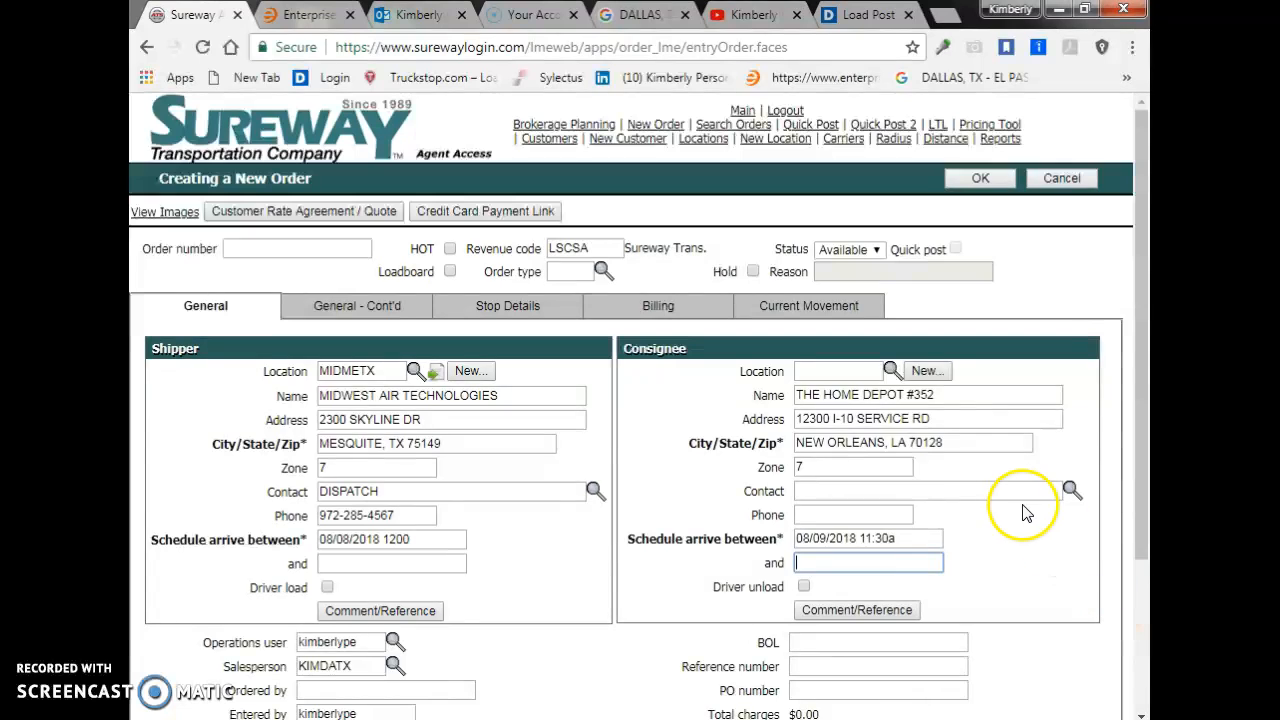
Step: Copy the load number from the heading of the Enterprise tracking page into the Sureway order's PO number field
{"action": "scroll", "coordinate": [1006, 494], "scroll_direction": "down", "scroll_amount": 2}
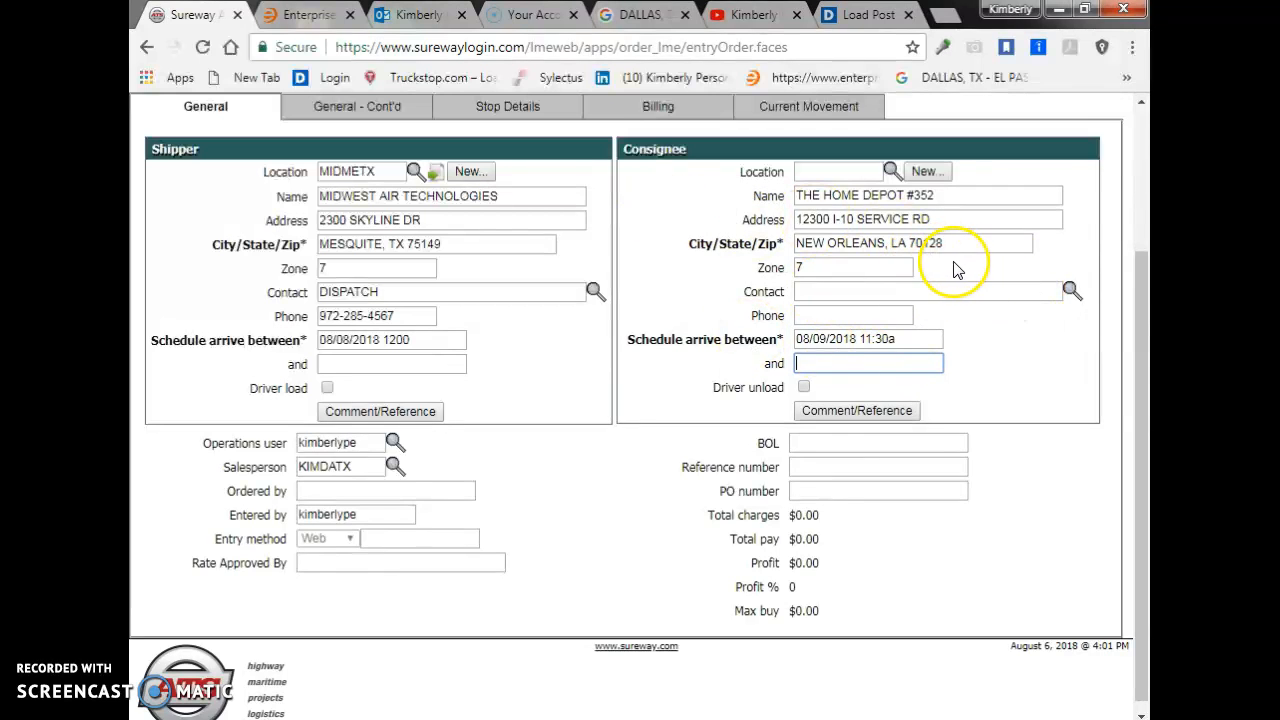
{"action": "scroll", "coordinate": [968, 266], "scroll_direction": "up", "scroll_amount": 1}
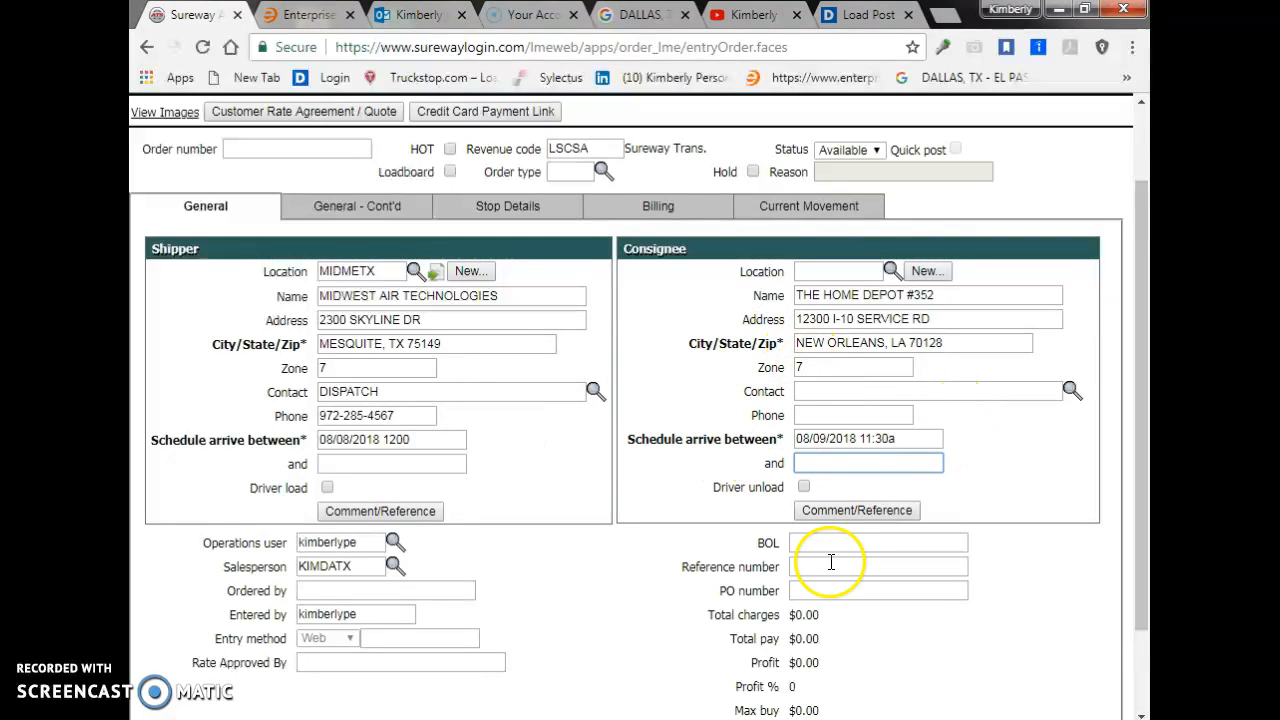
{"action": "left_click", "coordinate": [803, 594]}
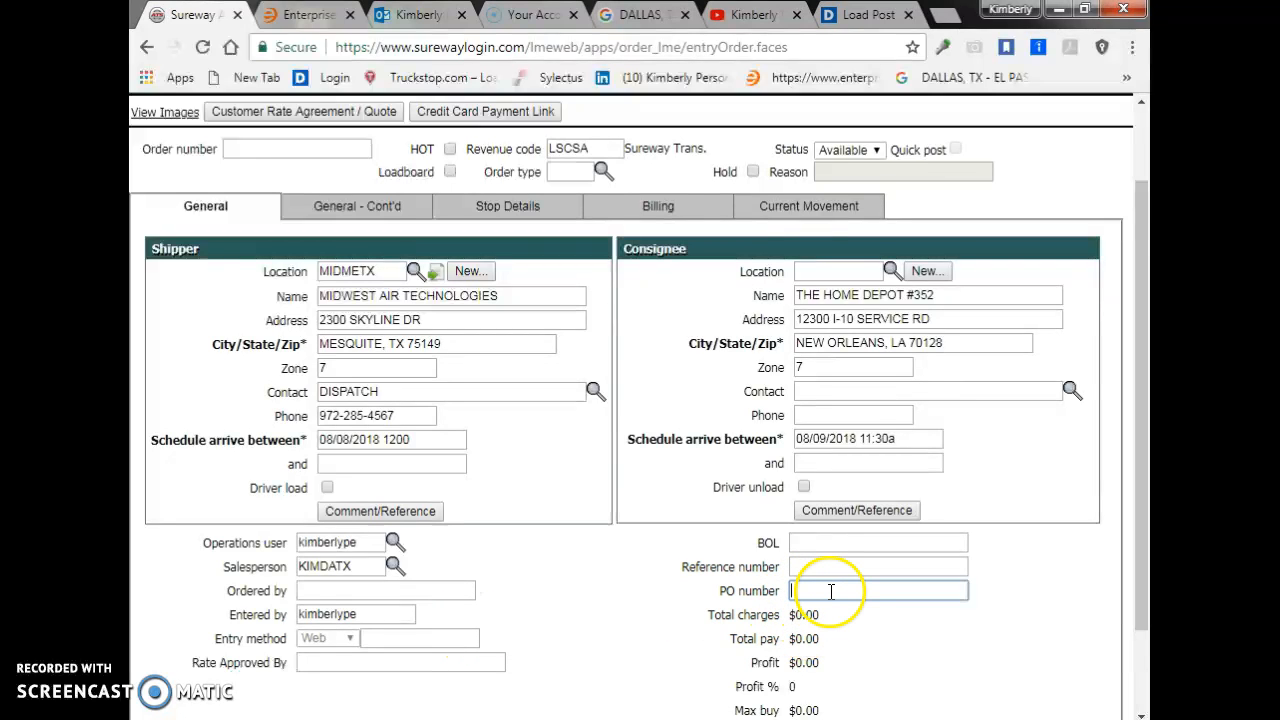
{"action": "left_click", "coordinate": [316, 13]}
{"action": "scroll", "coordinate": [686, 390], "scroll_direction": "up", "scroll_amount": 15}
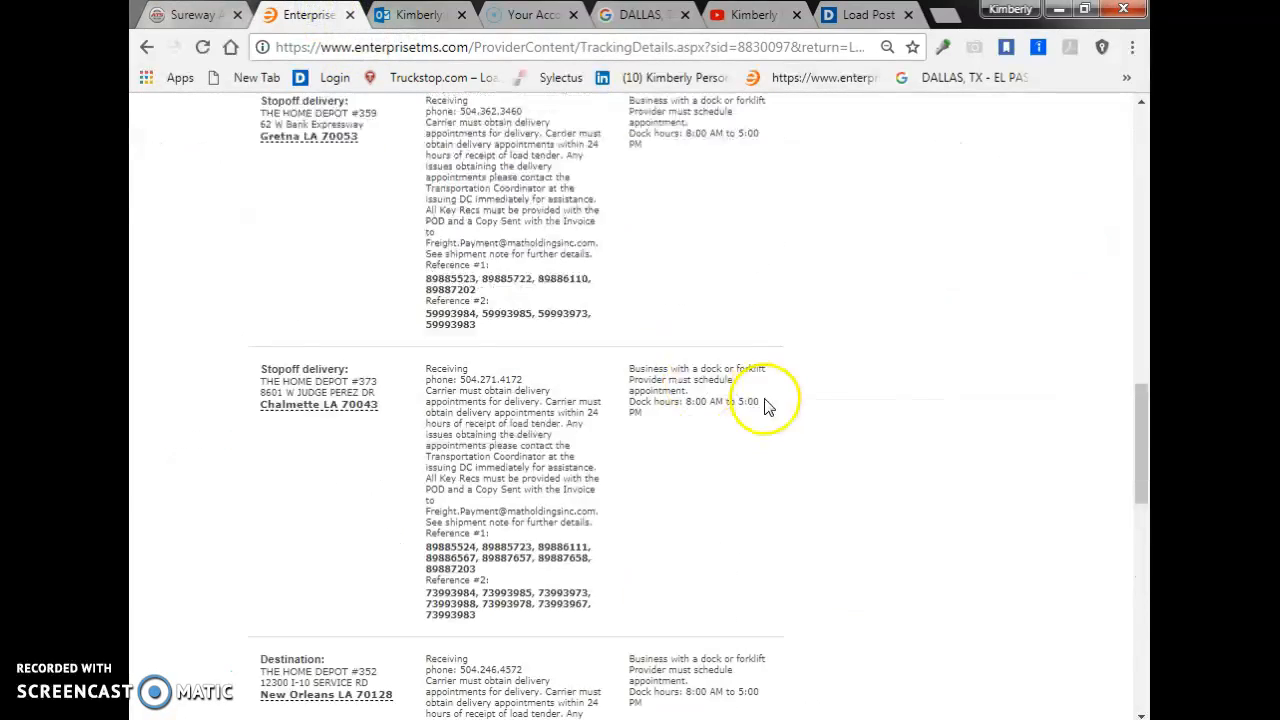
{"action": "scroll", "coordinate": [790, 422], "scroll_direction": "down", "scroll_amount": 1}
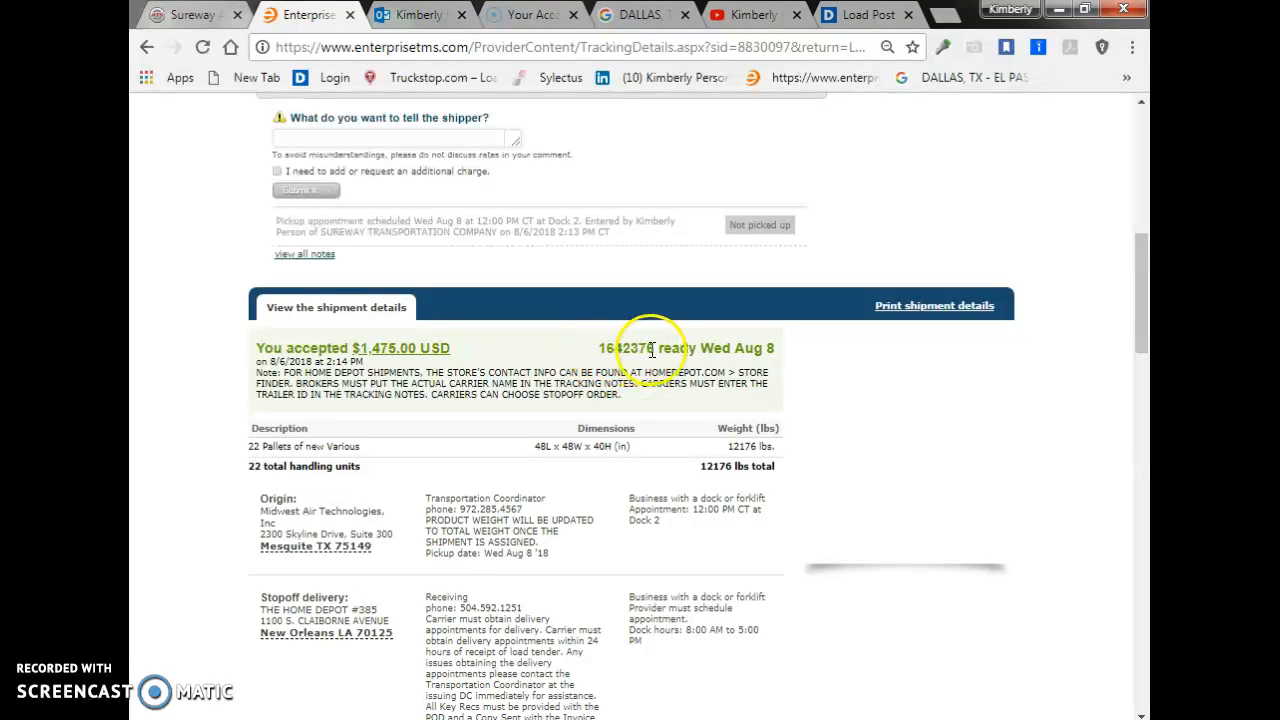
{"action": "scroll", "coordinate": [650, 355], "scroll_direction": "up", "scroll_amount": 6}
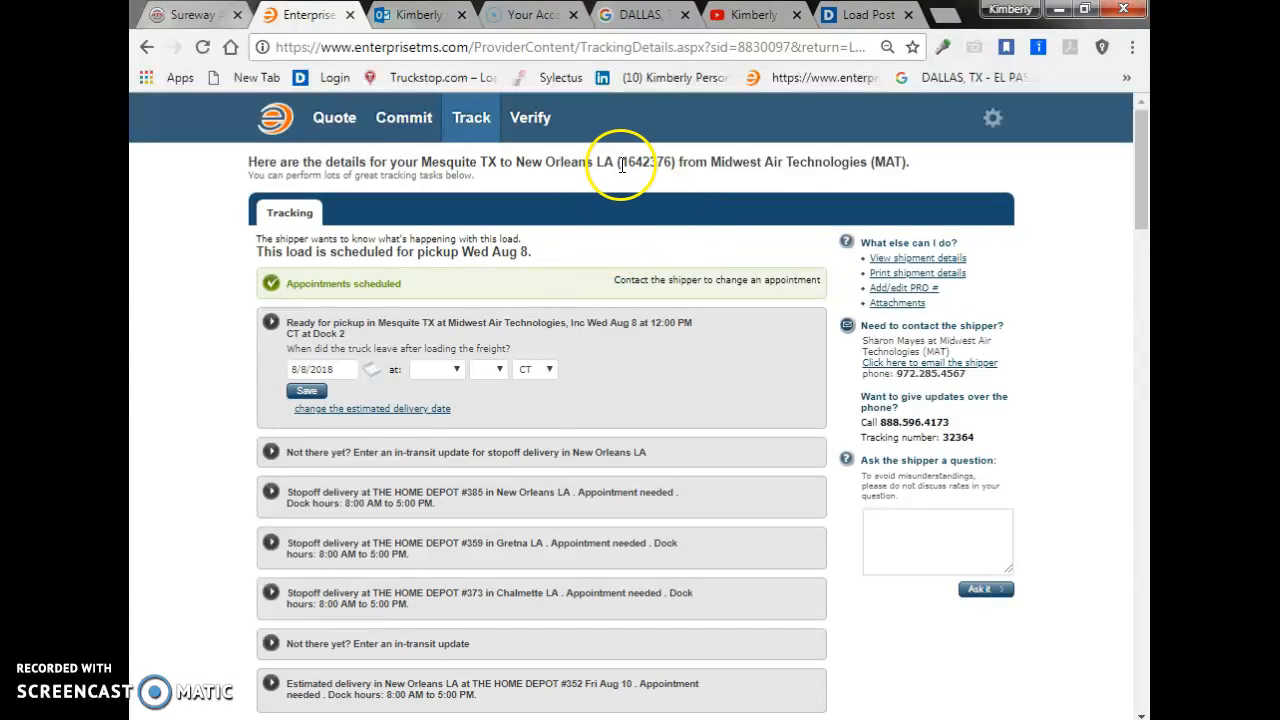
{"action": "left_click_drag", "start_coordinate": [670, 165], "coordinate": [674, 164]}
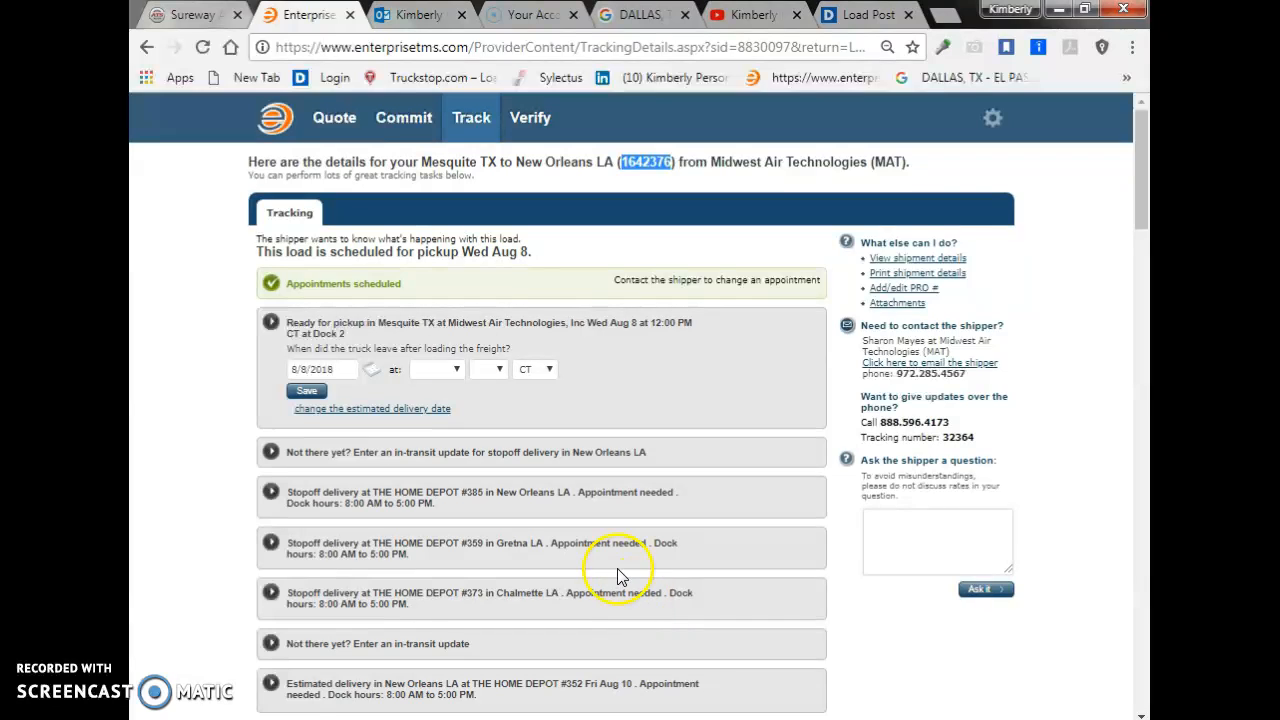
{"action": "left_click", "coordinate": [195, 15]}
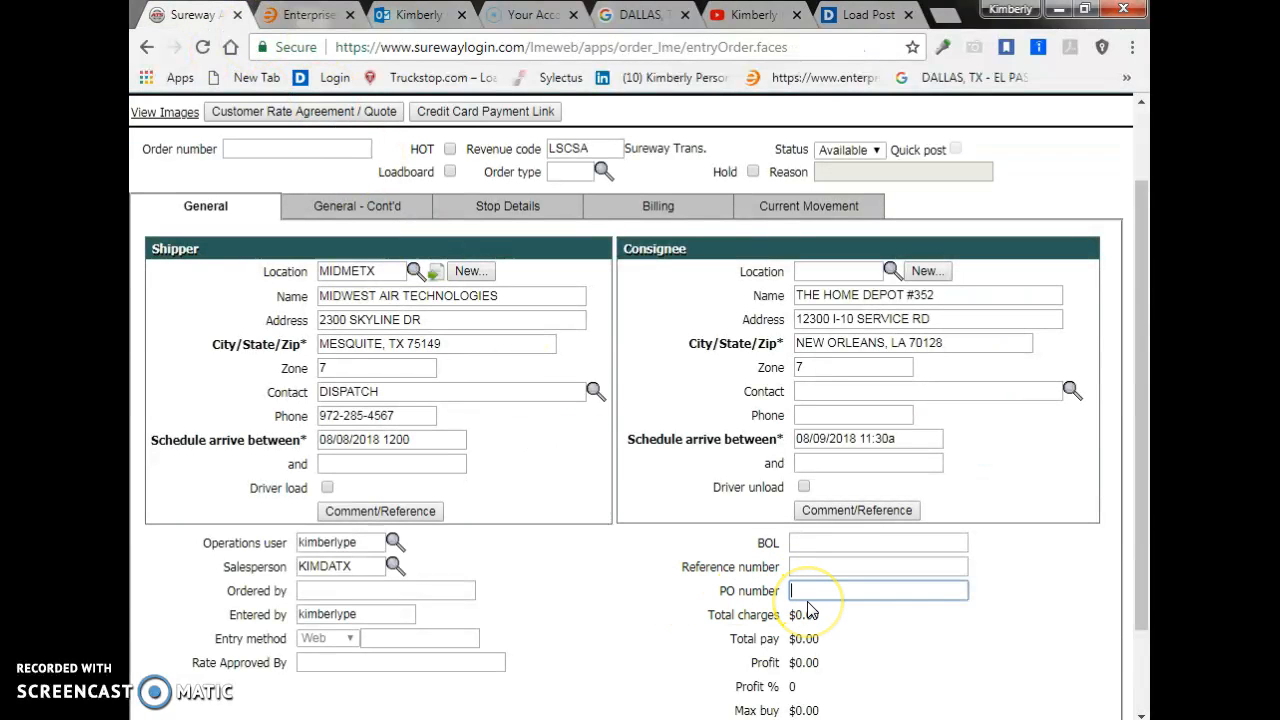
{"action": "left_click", "coordinate": [879, 646]}
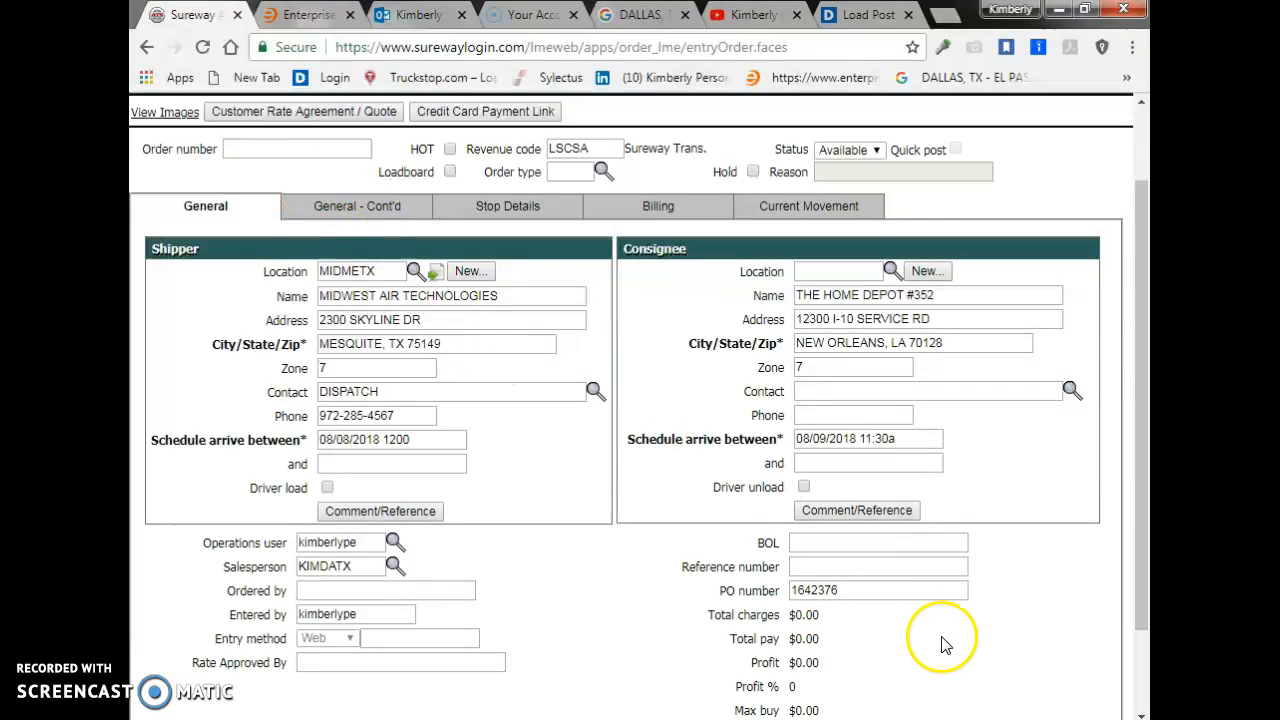
Step: Review the accepted load's shipment details in Enterprise against the general information entered in the Sureway order
{"action": "scroll", "coordinate": [945, 643], "scroll_direction": "down", "scroll_amount": 1}
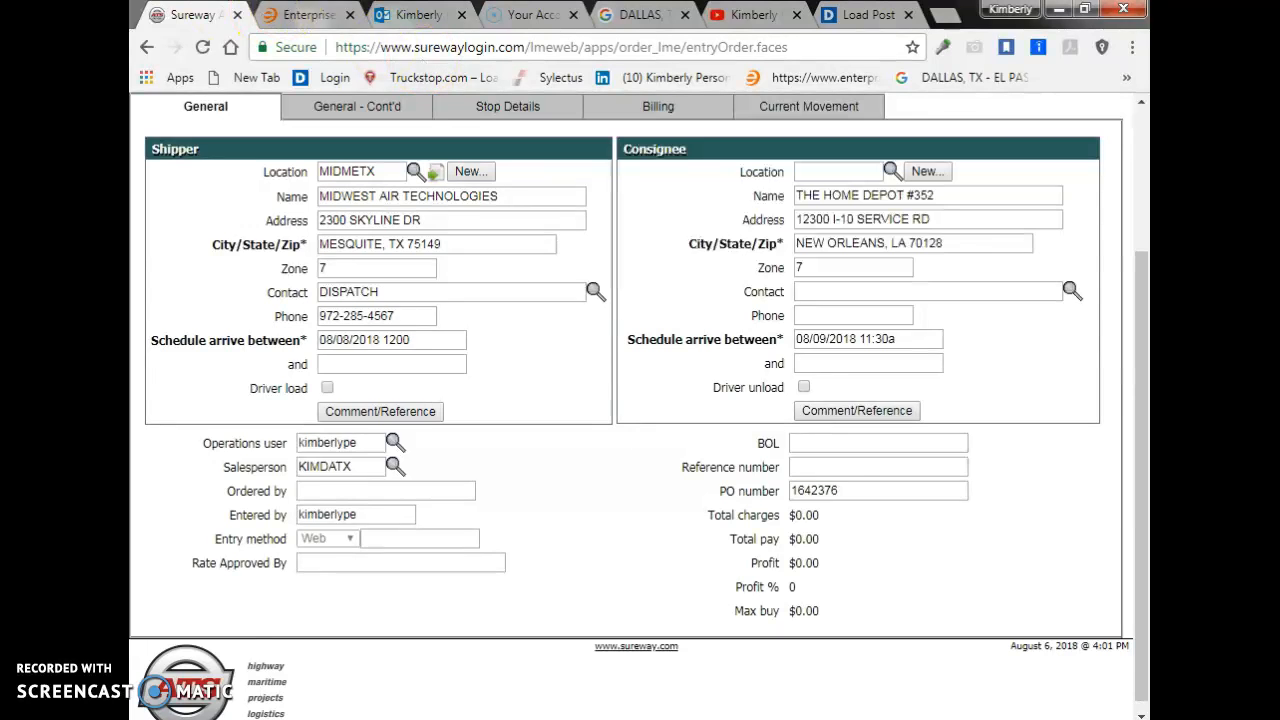
{"action": "left_click", "coordinate": [318, 14]}
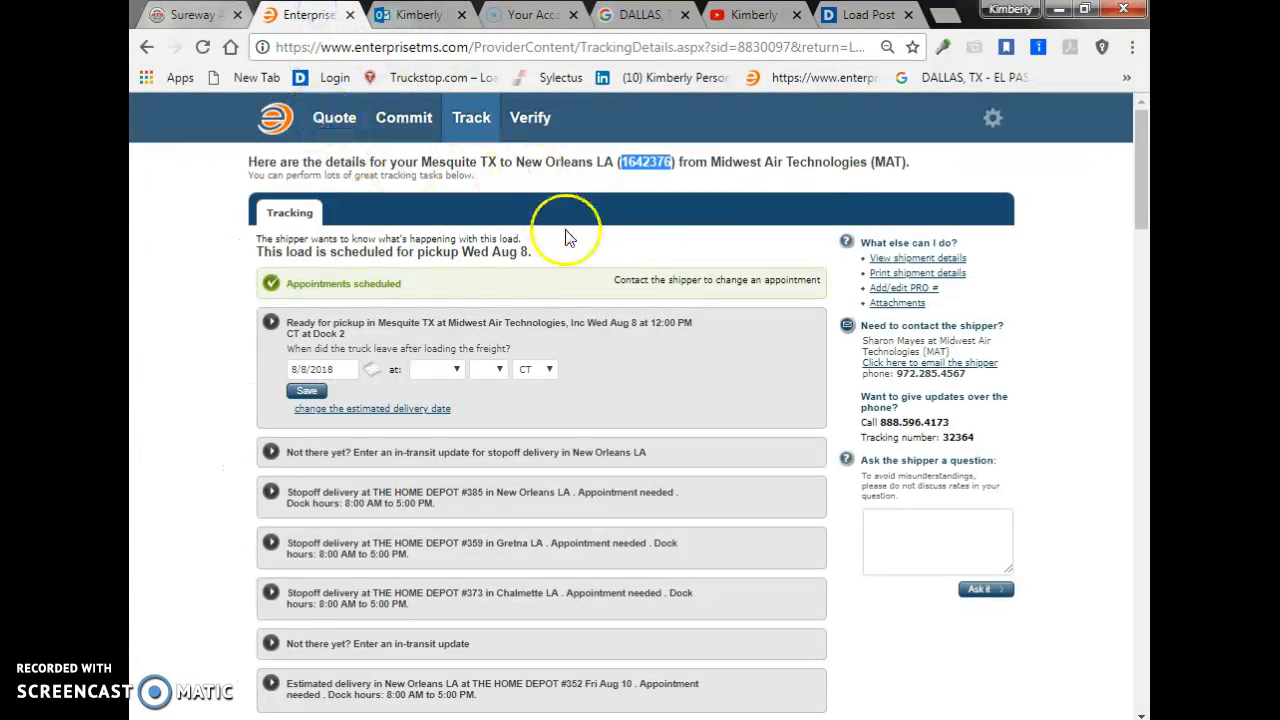
{"action": "scroll", "coordinate": [712, 220], "scroll_direction": "down", "scroll_amount": 7}
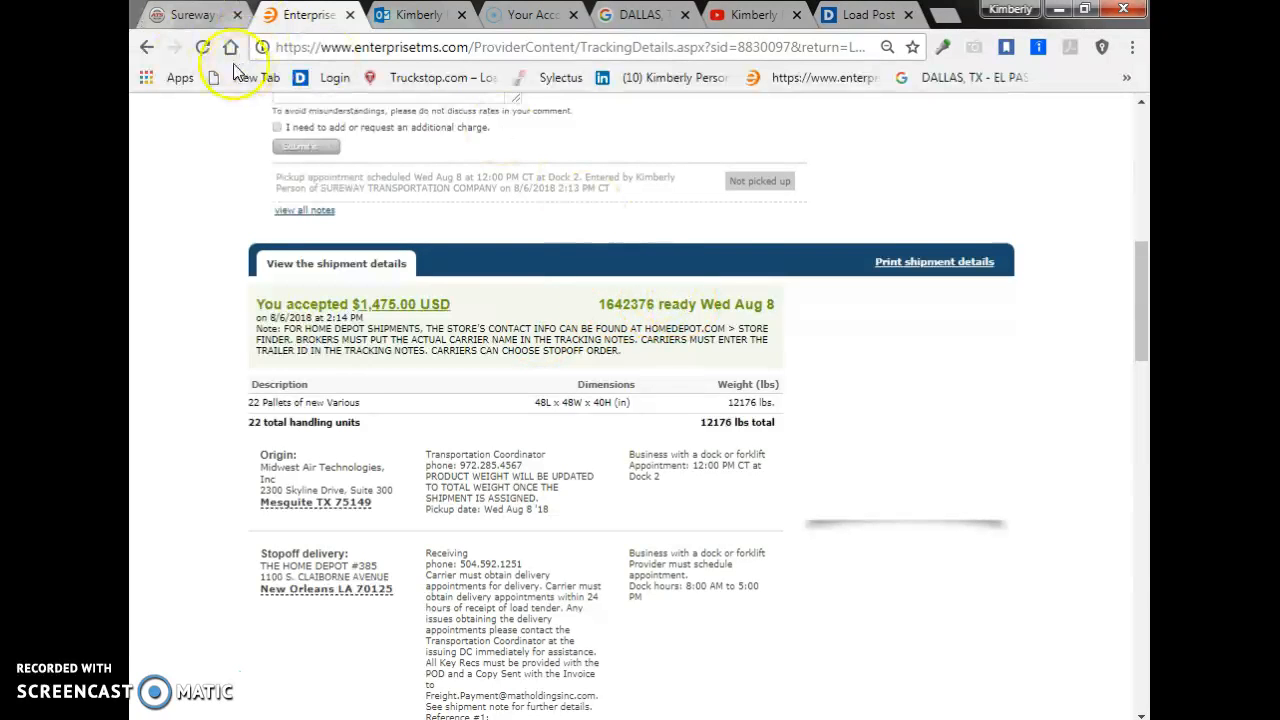
{"action": "left_click", "coordinate": [175, 17]}
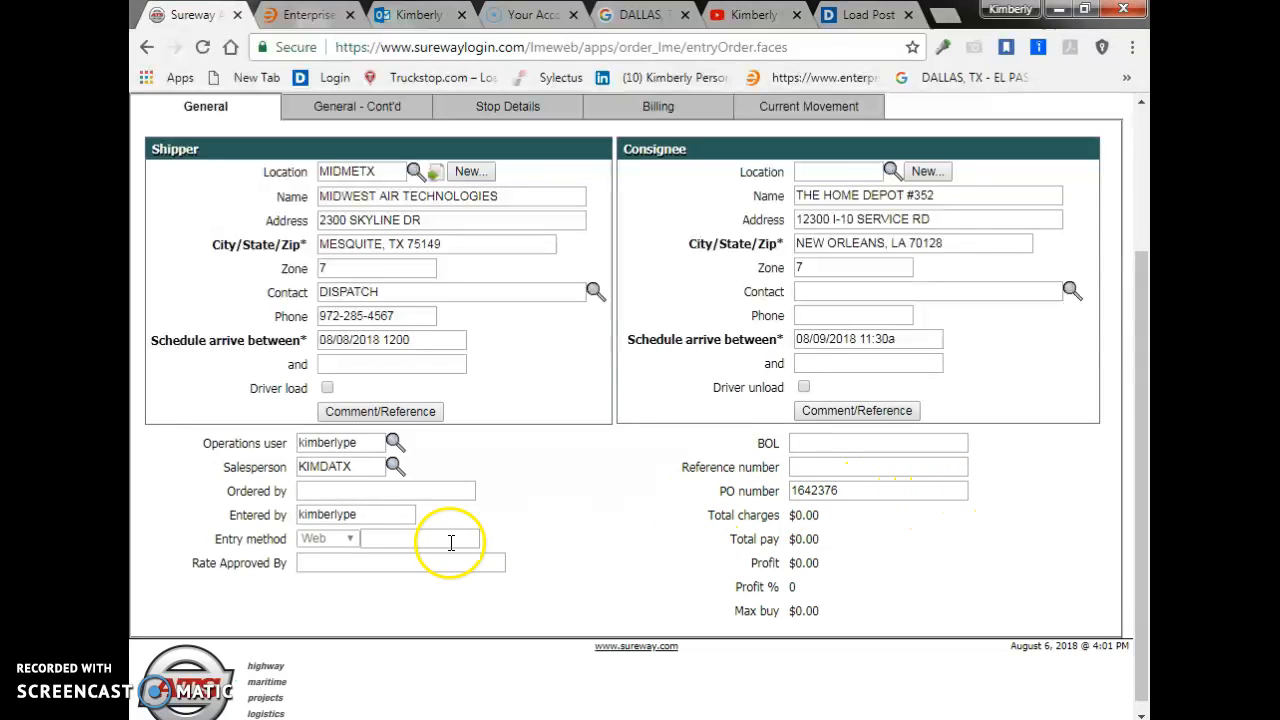
{"action": "scroll", "coordinate": [808, 500], "scroll_direction": "up", "scroll_amount": 3}
{"action": "scroll", "coordinate": [709, 594], "scroll_direction": "down", "scroll_amount": 3}
{"action": "scroll", "coordinate": [715, 627], "scroll_direction": "up", "scroll_amount": 1}
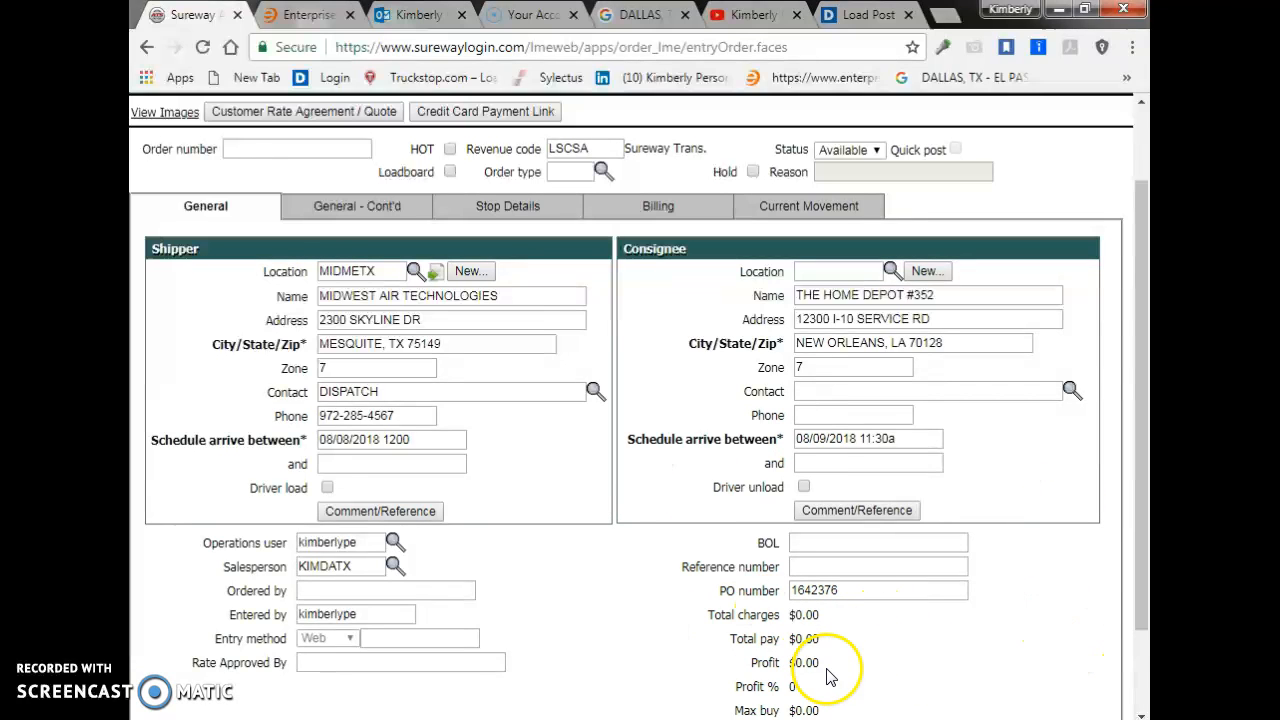
Step: In the continued general details of the order, set the trailer type to FH, Flatbed Hotshot (DAT)
{"action": "left_click", "coordinate": [316, 210]}
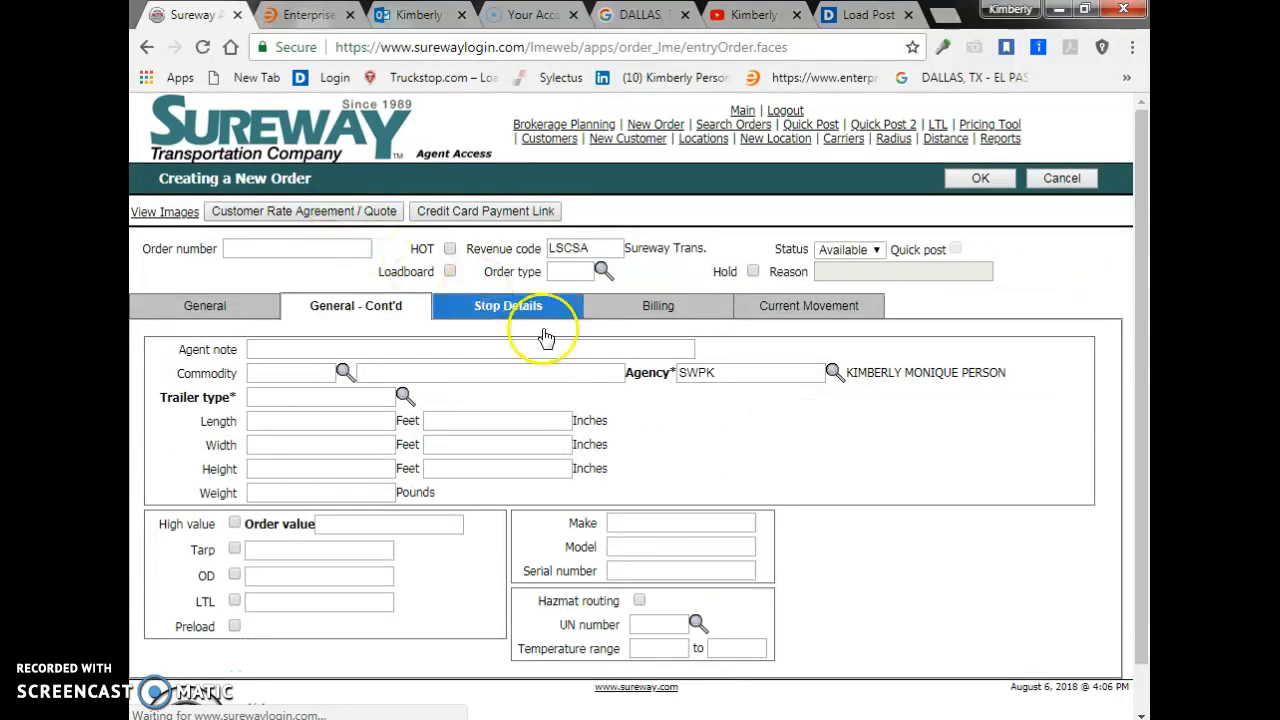
{"action": "scroll", "coordinate": [505, 545], "scroll_direction": "down", "scroll_amount": 1}
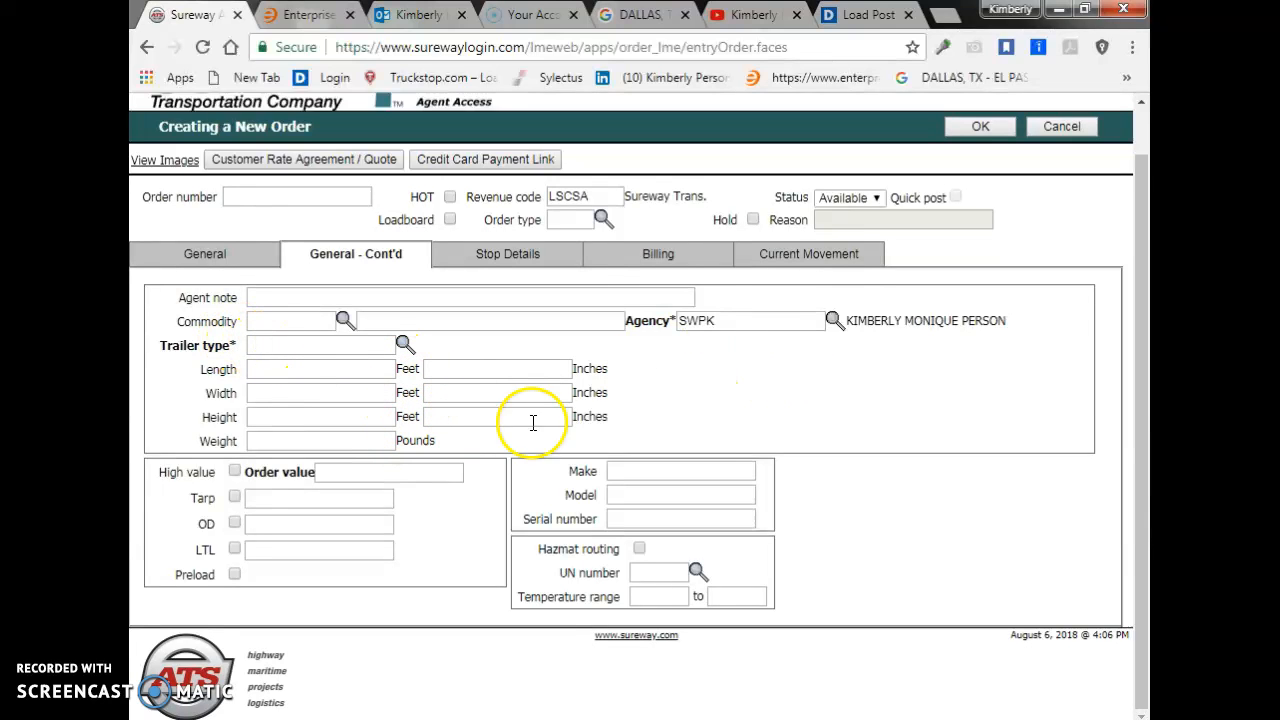
{"action": "left_click", "coordinate": [309, 350]}
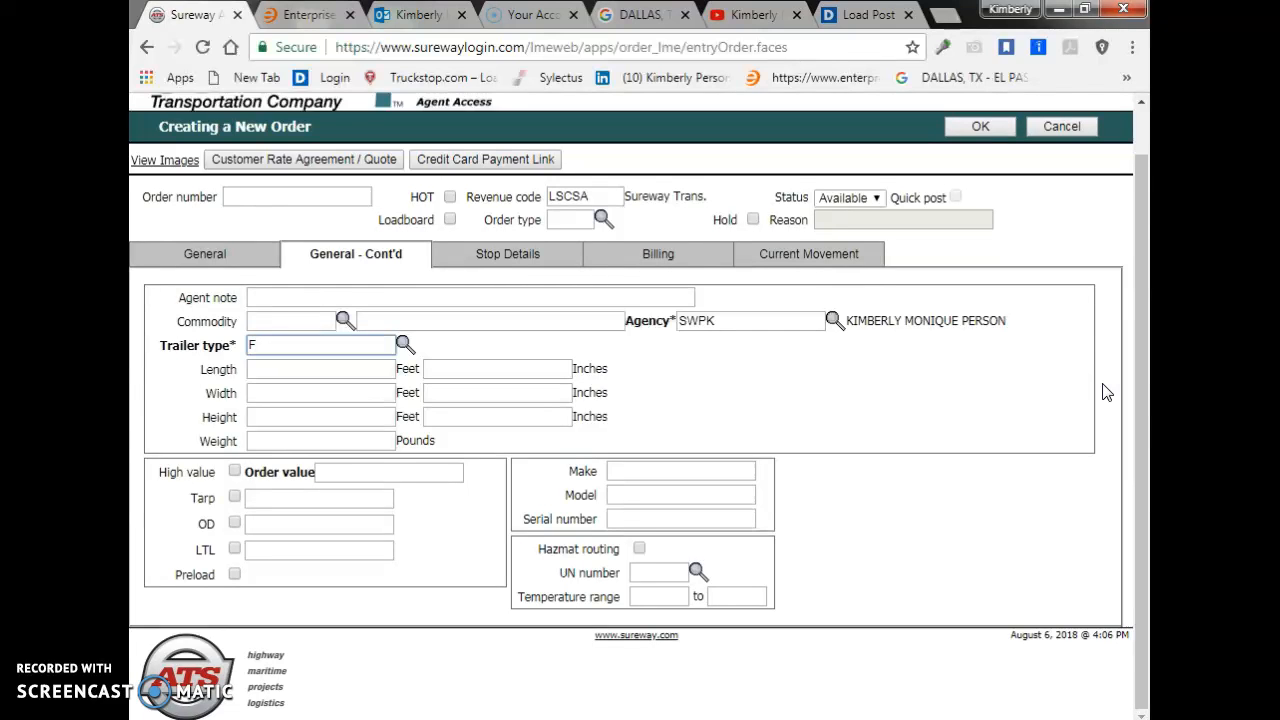
{"action": "left_click", "coordinate": [291, 371]}
{"action": "left_click", "coordinate": [343, 476]}
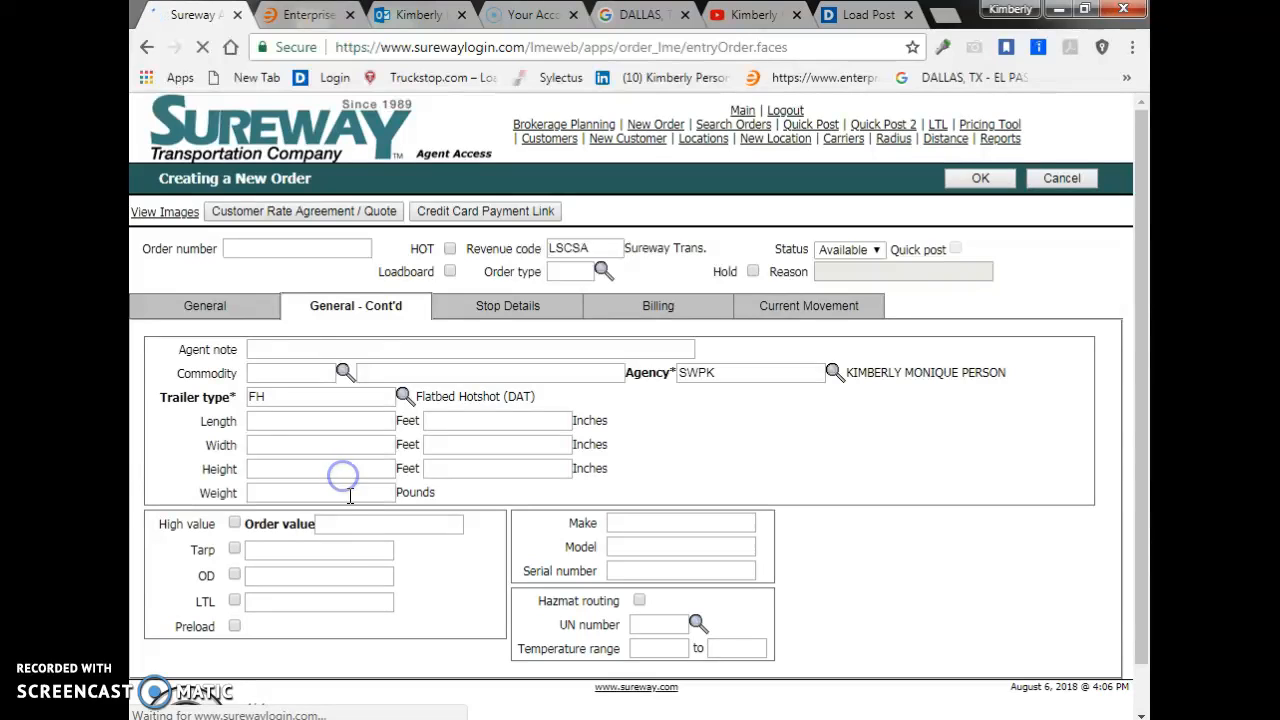
Step: Enter 100000 as the order value, and highlight the trailer type and order value entries to review them
{"action": "left_click", "coordinate": [340, 526]}
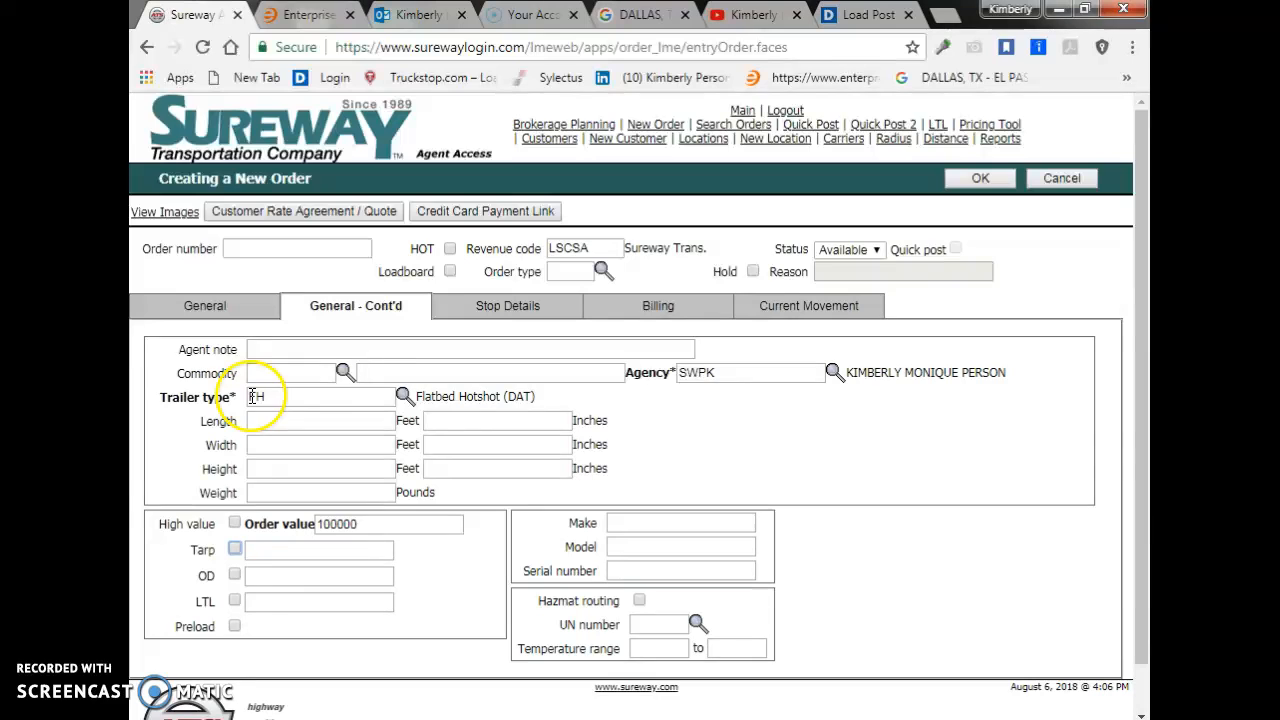
{"action": "left_click_drag", "start_coordinate": [253, 397], "coordinate": [276, 399]}
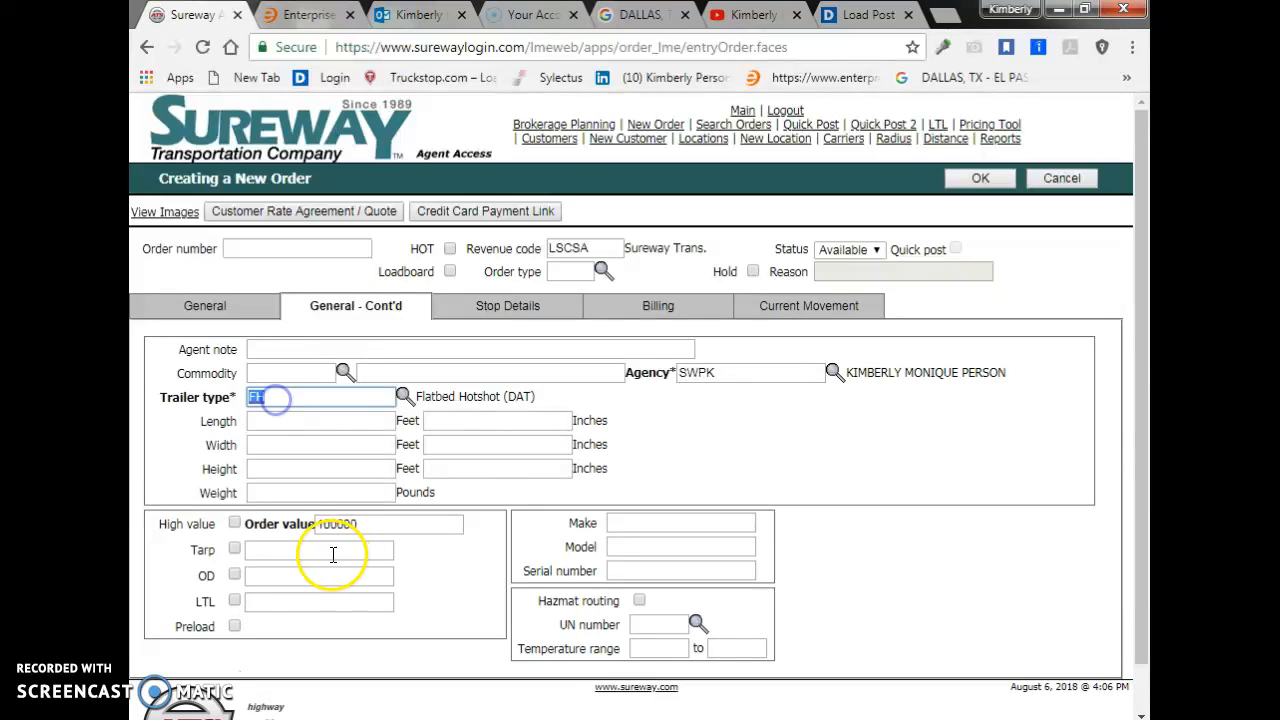
{"action": "left_click_drag", "start_coordinate": [319, 524], "coordinate": [380, 531]}
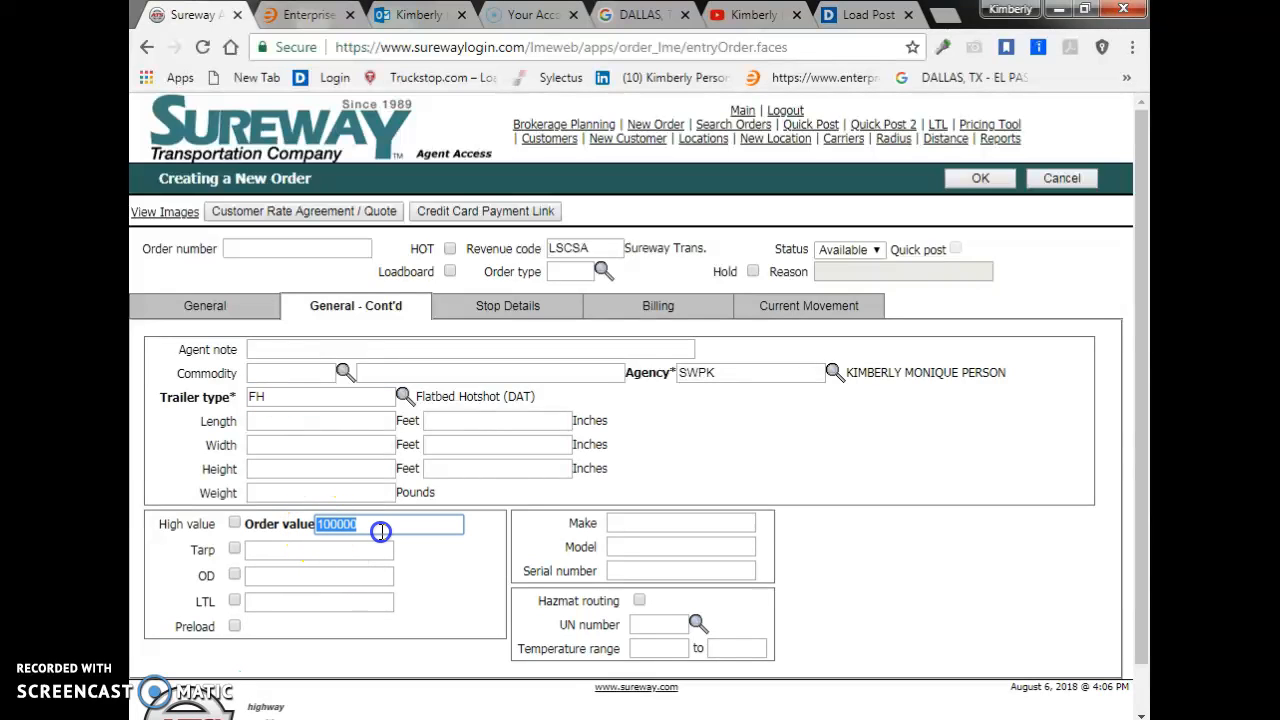